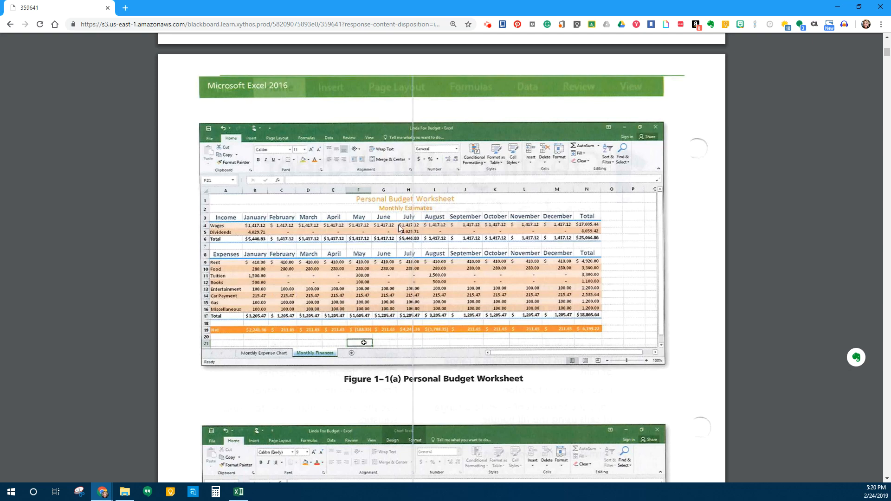
Review the Personal Budget Worksheet and Monthly Expenses pie chart figures on the textbook page
{"action": "scroll", "coordinate": [416, 291], "scroll_direction": "down", "scroll_amount": 5}
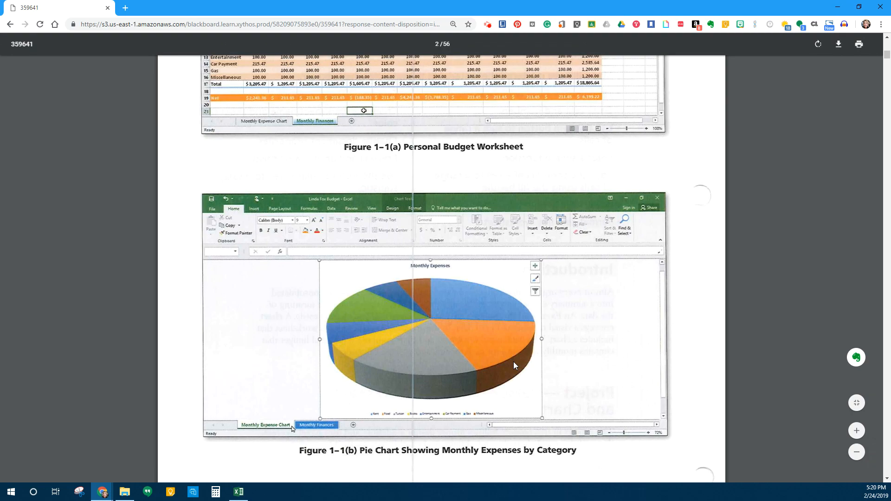
{"action": "scroll", "coordinate": [513, 365], "scroll_direction": "up", "scroll_amount": 4}
{"action": "scroll", "coordinate": [514, 365], "scroll_direction": "up", "scroll_amount": 2}
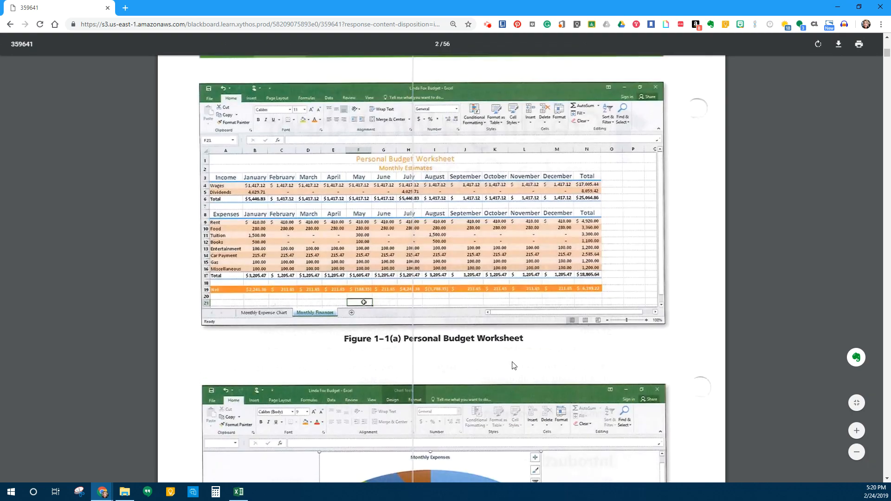
Switch to Excel, retry loading the featured templates and look through the template gallery
{"action": "left_click", "coordinate": [239, 493]}
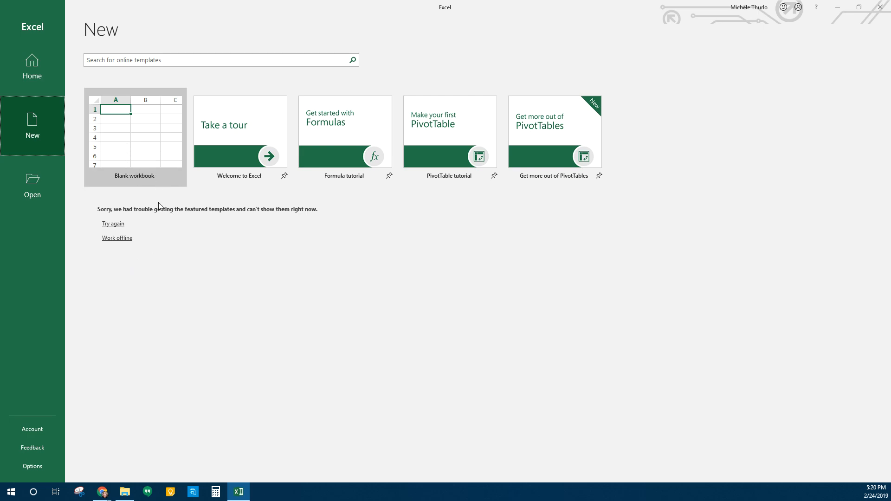
{"action": "left_click", "coordinate": [120, 226]}
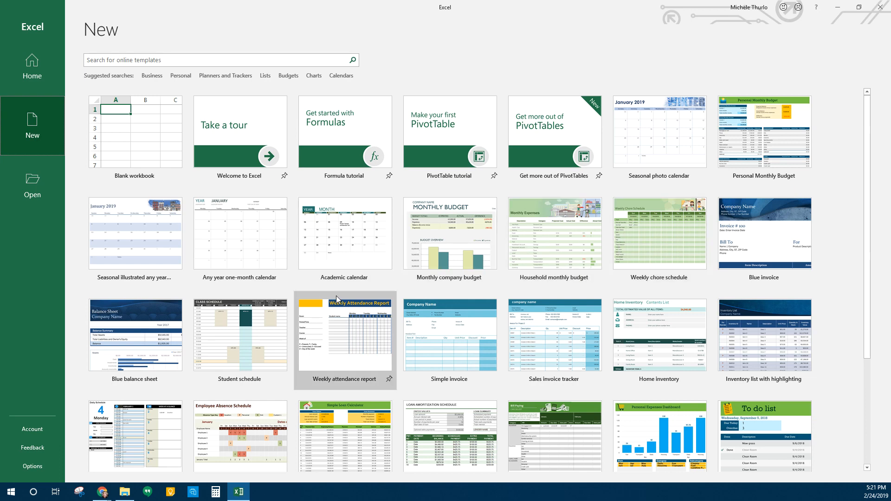
{"action": "scroll", "coordinate": [336, 297], "scroll_direction": "down", "scroll_amount": 2}
{"action": "scroll", "coordinate": [337, 299], "scroll_direction": "down", "scroll_amount": 1}
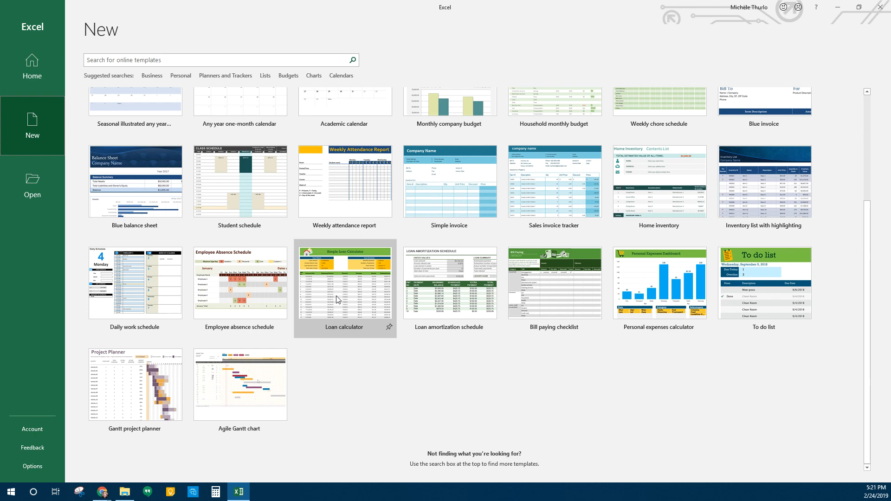
{"action": "scroll", "coordinate": [337, 300], "scroll_direction": "up", "scroll_amount": 3}
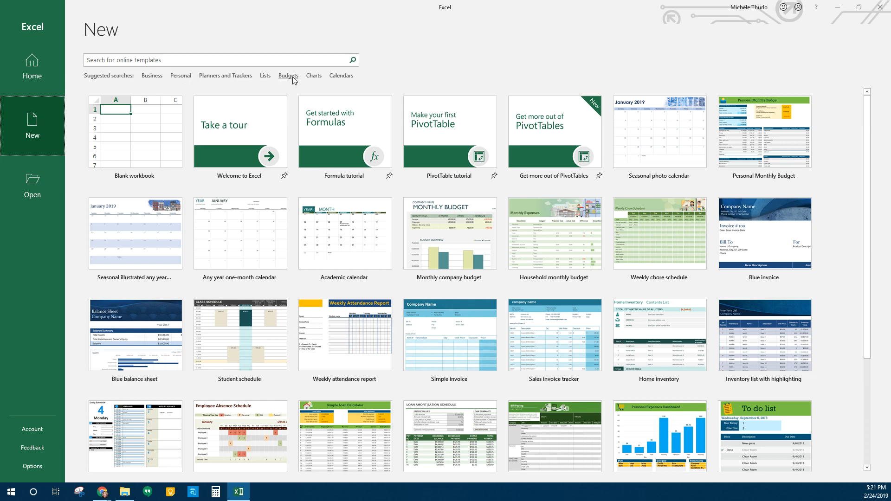
Browse the suggested Charts templates and return to the full template gallery
{"action": "left_click", "coordinate": [317, 79]}
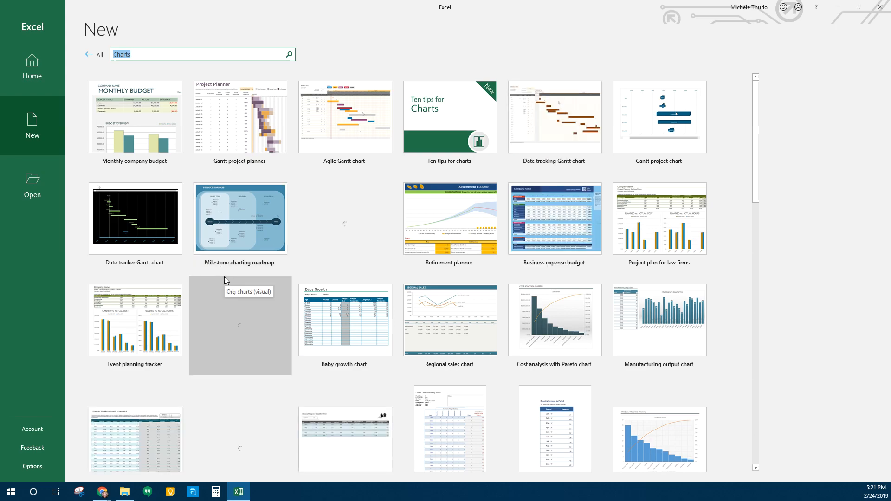
{"action": "scroll", "coordinate": [335, 292], "scroll_direction": "down", "scroll_amount": 7}
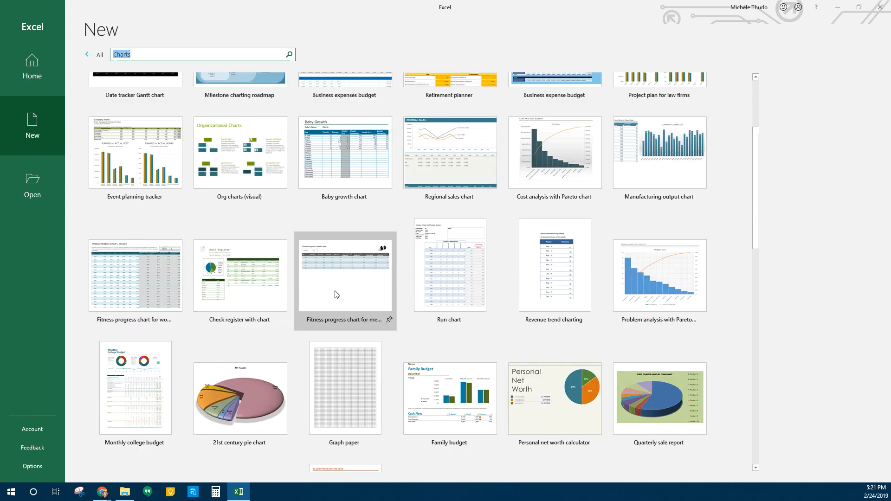
{"action": "scroll", "coordinate": [335, 293], "scroll_direction": "down", "scroll_amount": 6}
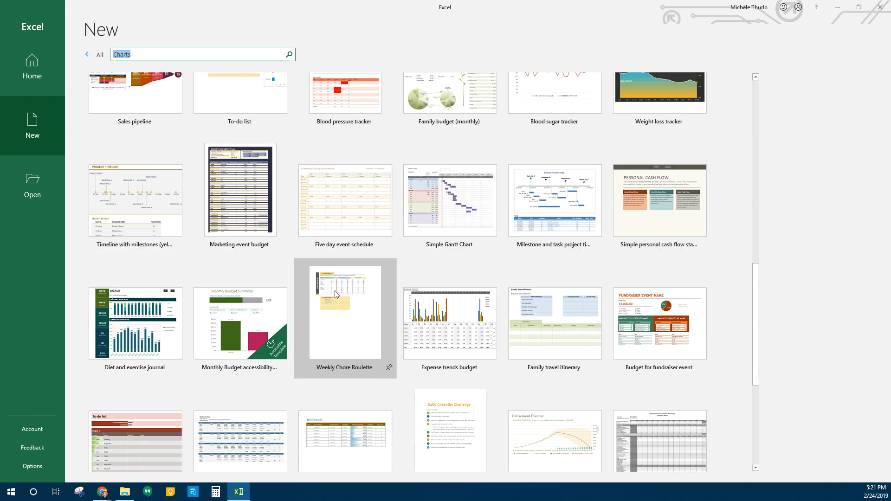
{"action": "scroll", "coordinate": [335, 294], "scroll_direction": "up", "scroll_amount": 7}
{"action": "scroll", "coordinate": [335, 293], "scroll_direction": "up", "scroll_amount": 7}
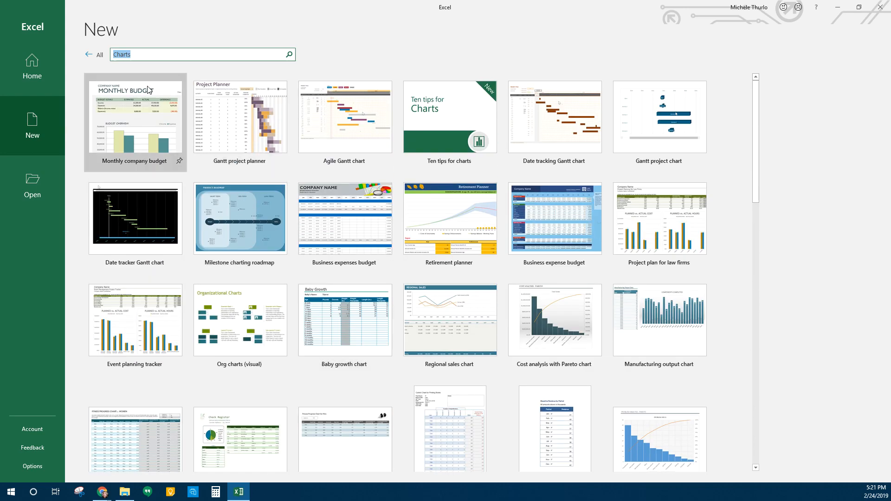
{"action": "left_click", "coordinate": [91, 54]}
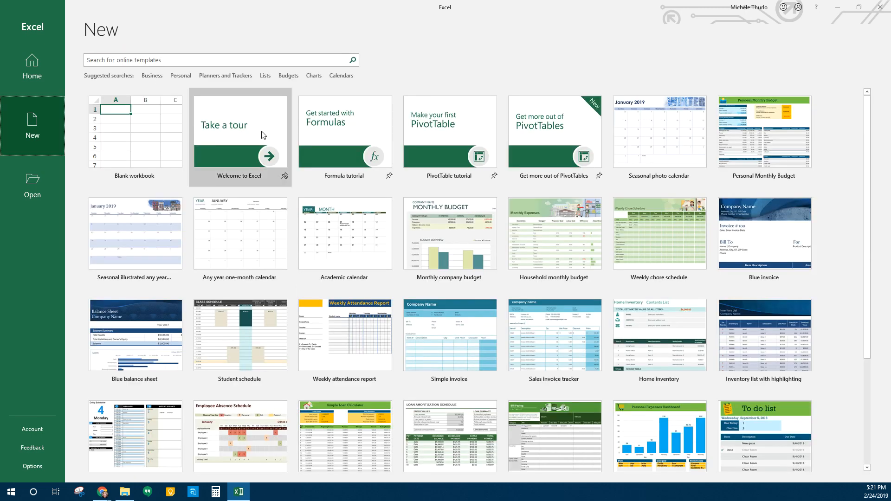
Create a new blank workbook
{"action": "left_click", "coordinate": [146, 146]}
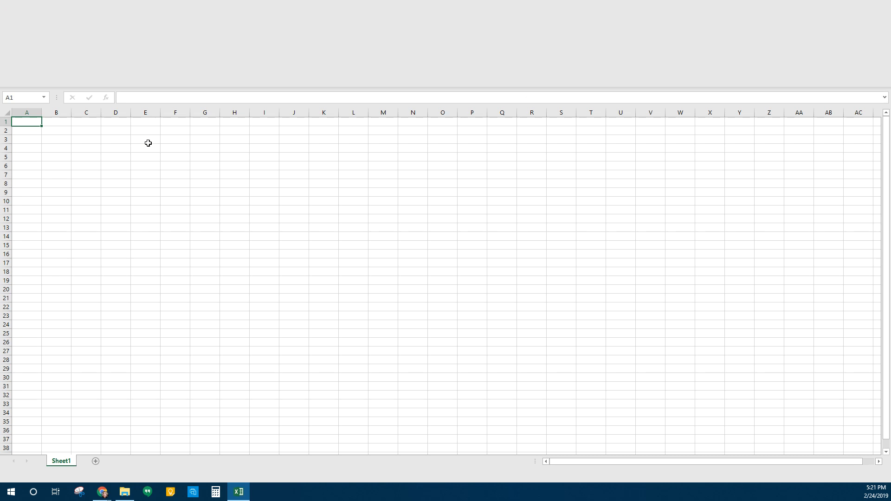
{"action": "left_click", "coordinate": [148, 143]}
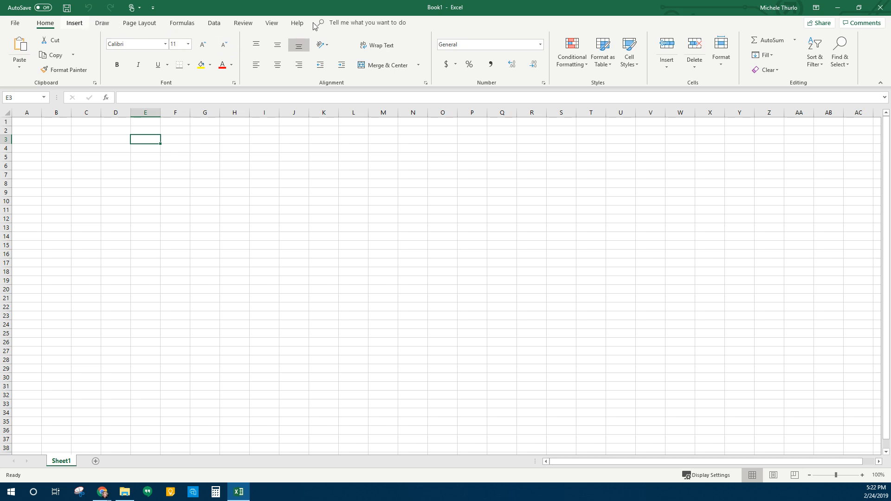
{"action": "left_click", "coordinate": [77, 25]}
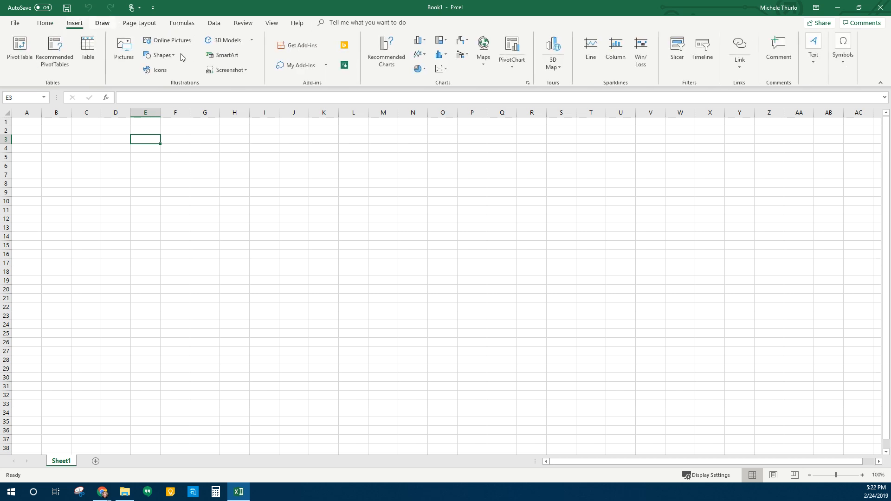
{"action": "left_click", "coordinate": [45, 24]}
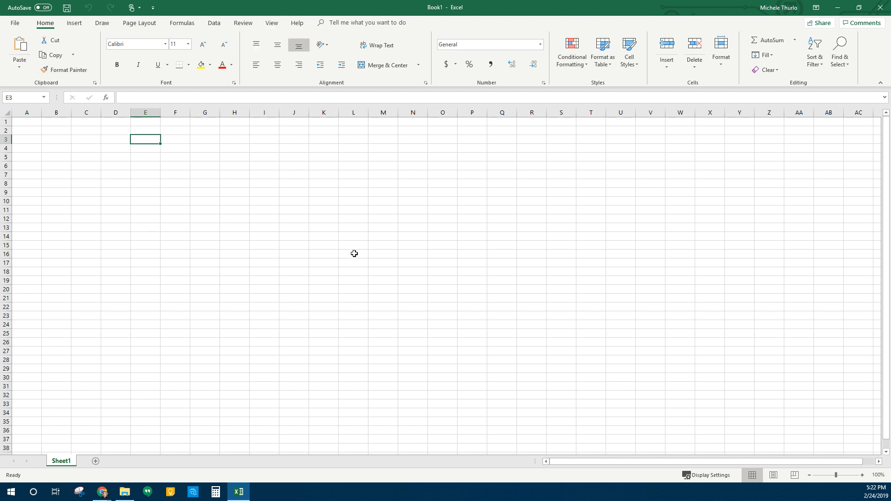
{"action": "left_click", "coordinate": [211, 192]}
{"action": "left_click", "coordinate": [241, 203]}
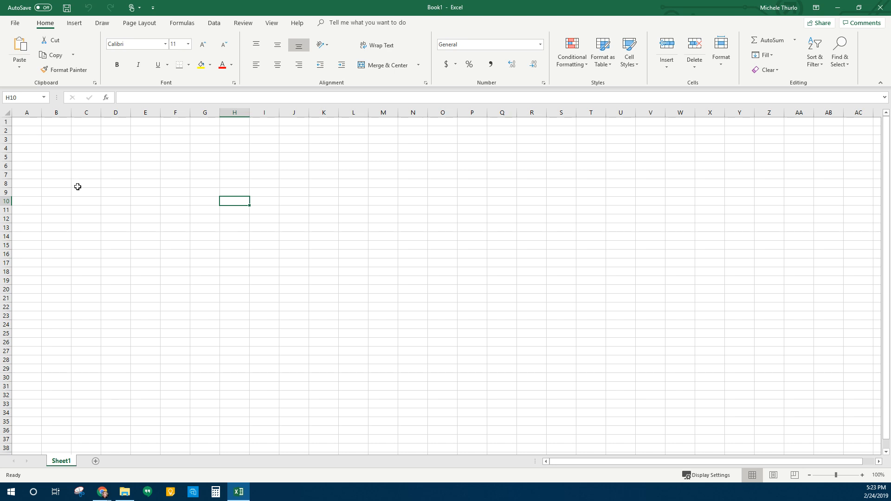
{"action": "left_click", "coordinate": [27, 121]}
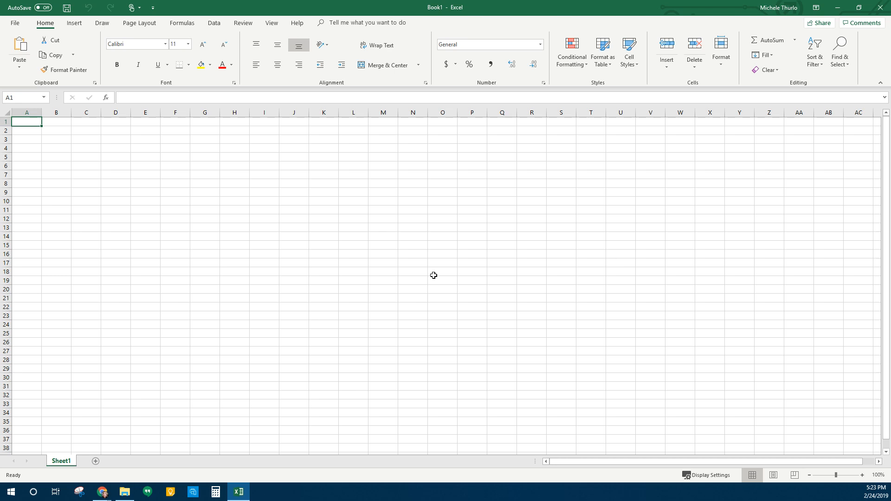
Select cell R22, jump to the start of its row and move up cell by cell to A1
{"action": "left_click", "coordinate": [470, 310]}
{"action": "left_click", "coordinate": [562, 258]}
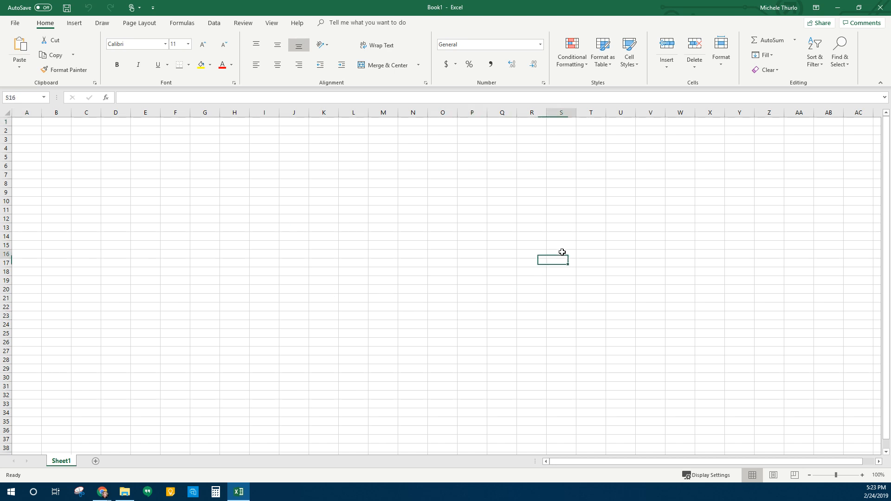
{"action": "left_click", "coordinate": [382, 193]}
{"action": "left_click", "coordinate": [533, 305]}
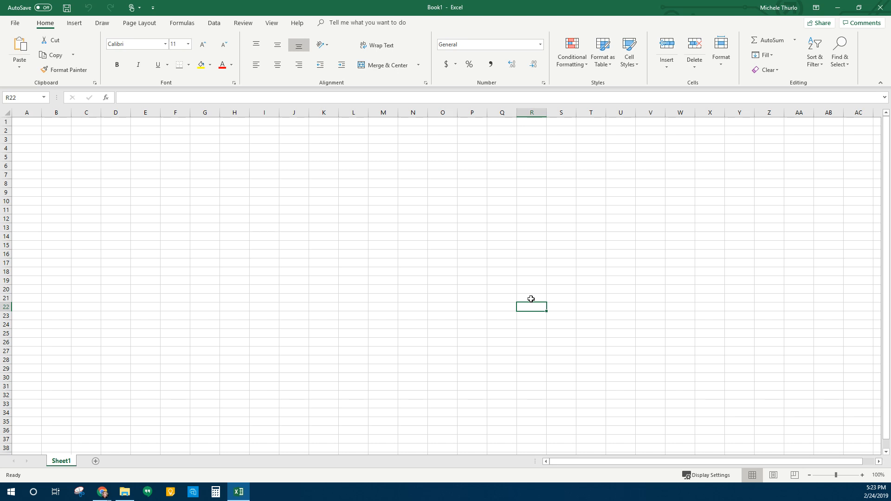
{"action": "key", "text": "Home"}
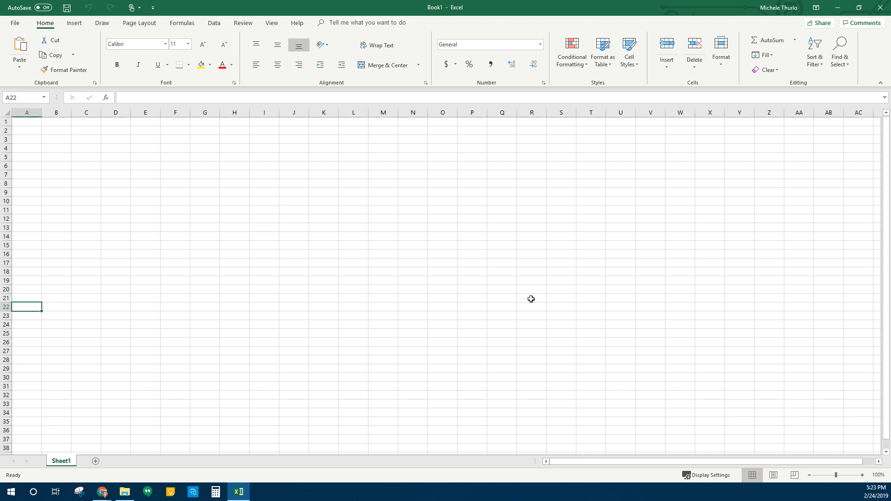
{"action": "key", "text": "Up"}
{"action": "key", "text": "Up"}
{"action": "key", "text": "Up"}
{"action": "key", "text": "Up"}
{"action": "key", "text": "Up"}
{"action": "key", "text": "Up"}
{"action": "key", "text": "Up"}
{"action": "key", "text": "Up"}
{"action": "key", "text": "Up"}
{"action": "key", "text": "Up"}
{"action": "key", "text": "Up"}
{"action": "key", "text": "Up"}
{"action": "key", "text": "Up"}
{"action": "key", "text": "Up"}
{"action": "key", "text": "Up"}
{"action": "key", "text": "Up"}
{"action": "key", "text": "Up"}
{"action": "key", "text": "Up"}
{"action": "key", "text": "Up"}
{"action": "key", "text": "Up"}
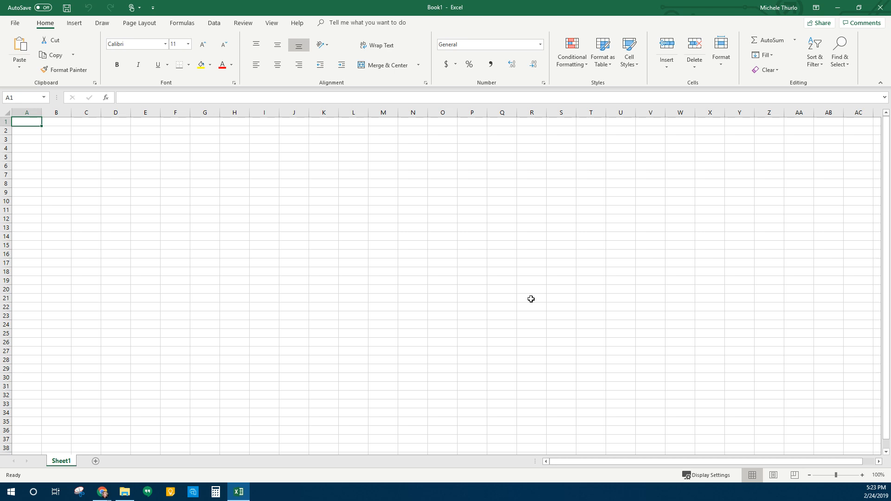
Select cell O25 and jump straight back to cell A1
{"action": "left_click", "coordinate": [435, 335]}
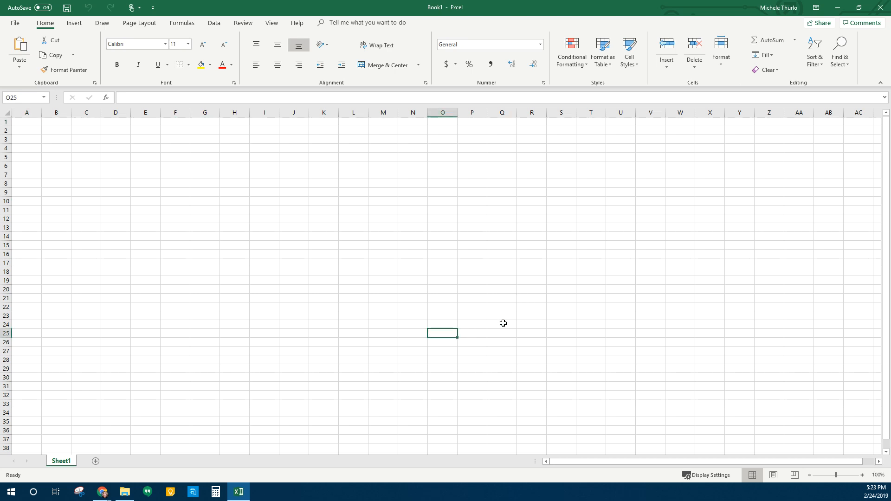
{"action": "key", "text": "ctrl+Home"}
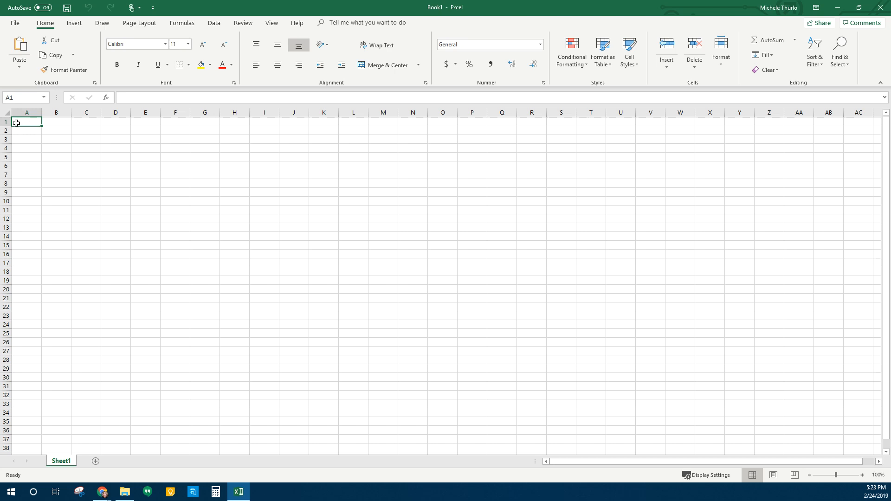
Open cell A1 and cell E8 in turn for editing in the formula bar
{"action": "left_click", "coordinate": [134, 97]}
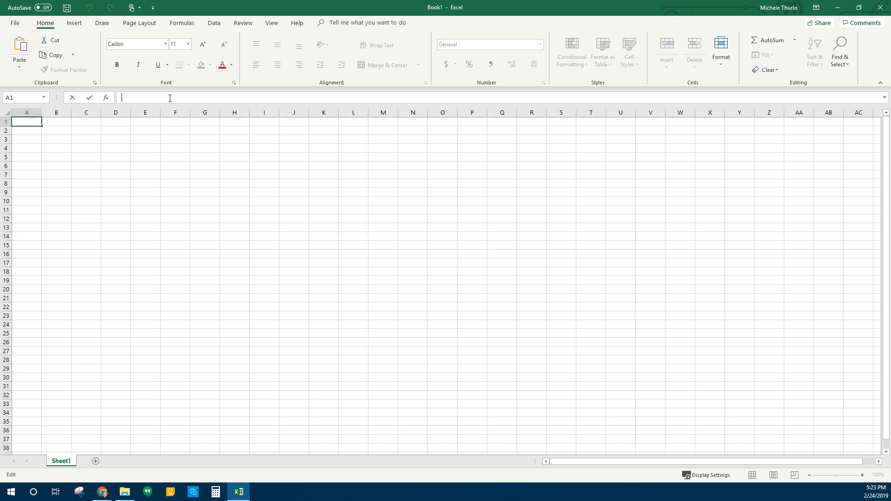
{"action": "left_click", "coordinate": [144, 184]}
{"action": "left_click", "coordinate": [150, 97]}
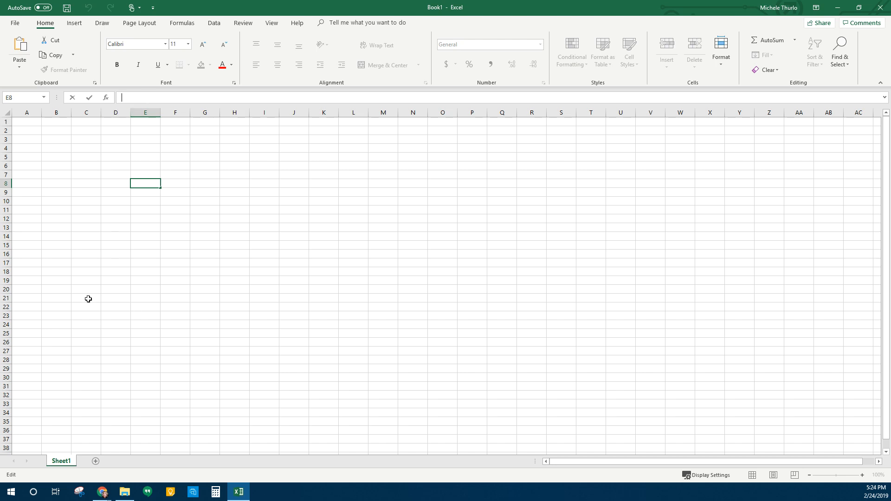
Move the active cell from D17 across to J17 and down to J23
{"action": "left_click", "coordinate": [115, 260]}
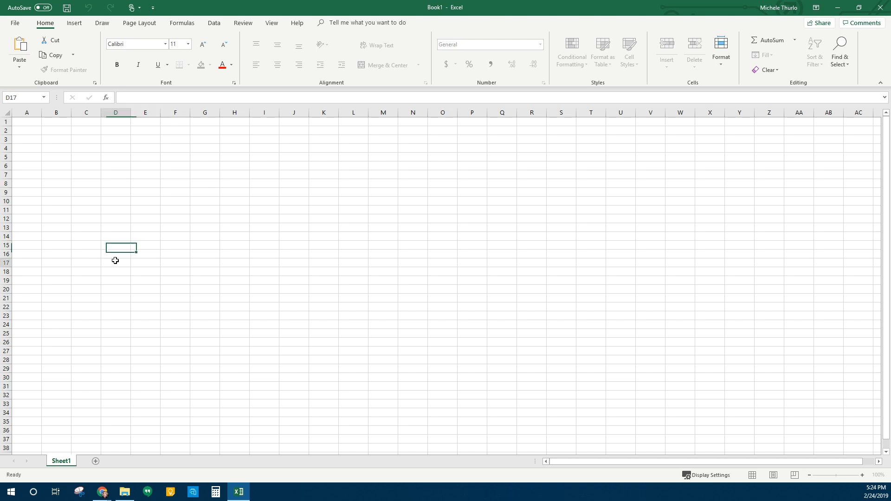
{"action": "key", "text": "Right"}
{"action": "key", "text": "Right"}
{"action": "key", "text": "Right"}
{"action": "key", "text": "Right"}
{"action": "key", "text": "Right"}
{"action": "key", "text": "Right"}
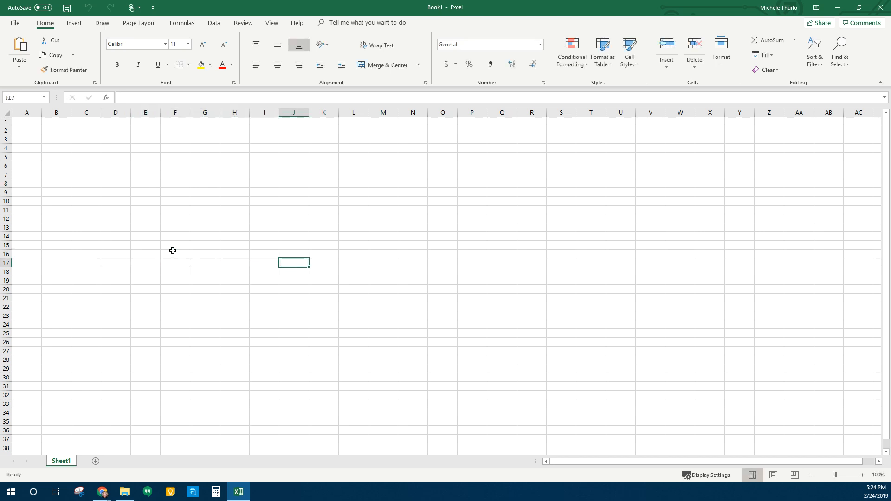
{"action": "key", "text": "Down"}
{"action": "key", "text": "Down"}
{"action": "key", "text": "Down"}
{"action": "key", "text": "Down"}
{"action": "key", "text": "Up"}
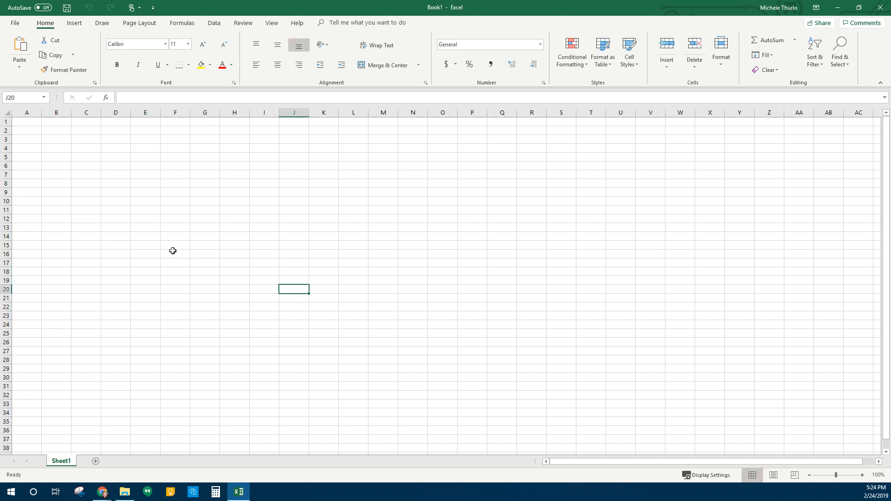
{"action": "key", "text": "Down"}
{"action": "key", "text": "Down"}
{"action": "key", "text": "Down"}
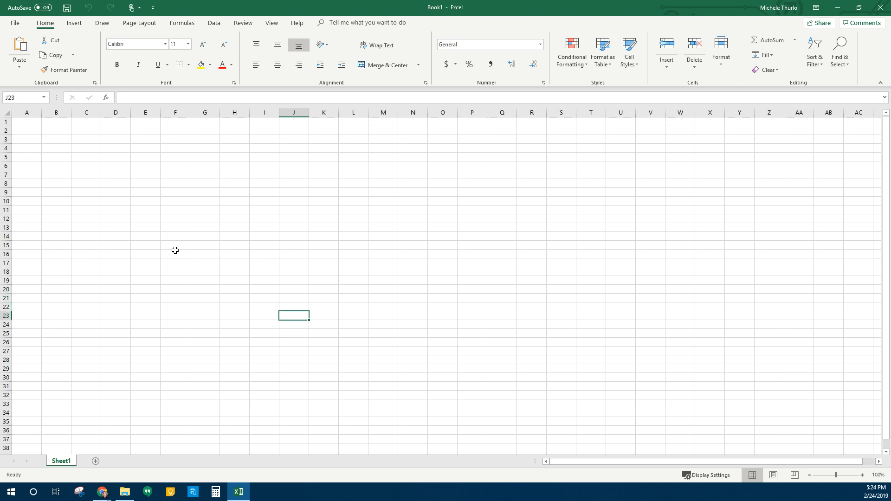
Enter the sample text jkjalfjkaldjkajkfjdkla in cell H15 and cancel the entry
{"action": "left_click", "coordinate": [241, 244]}
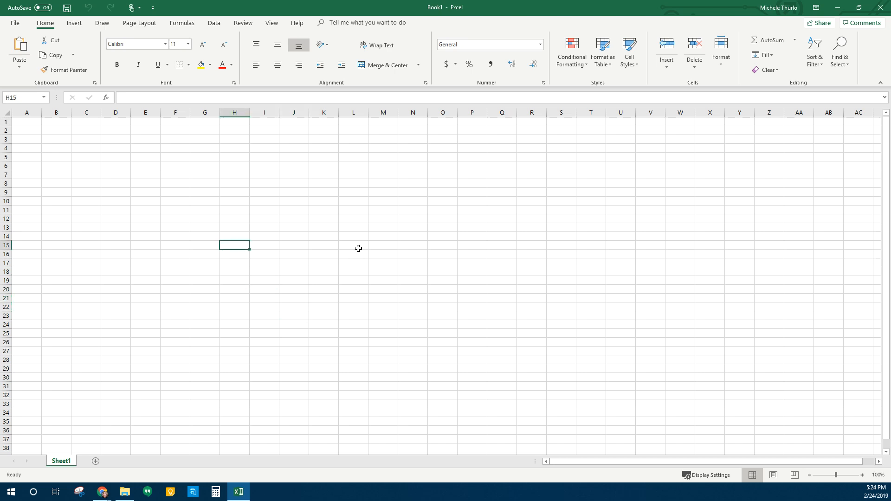
{"action": "type", "text": "jkjalfjkaldjkajkfjdkla"}
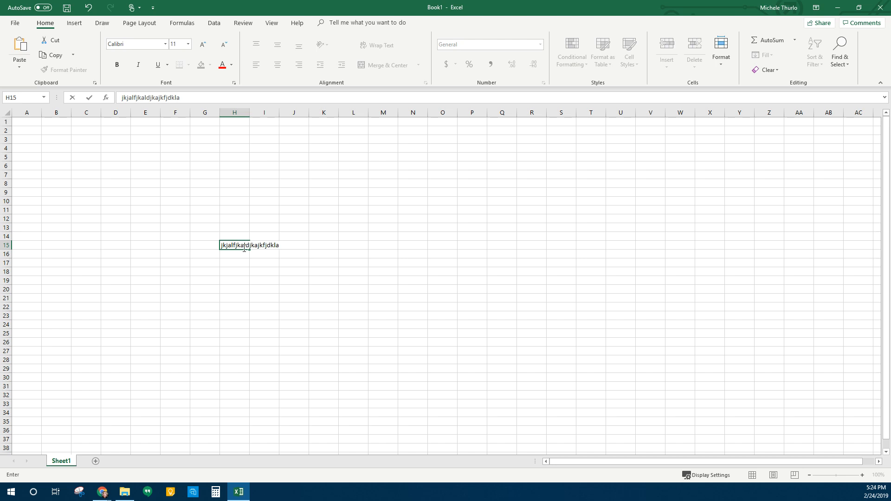
{"action": "key", "text": "Escape"}
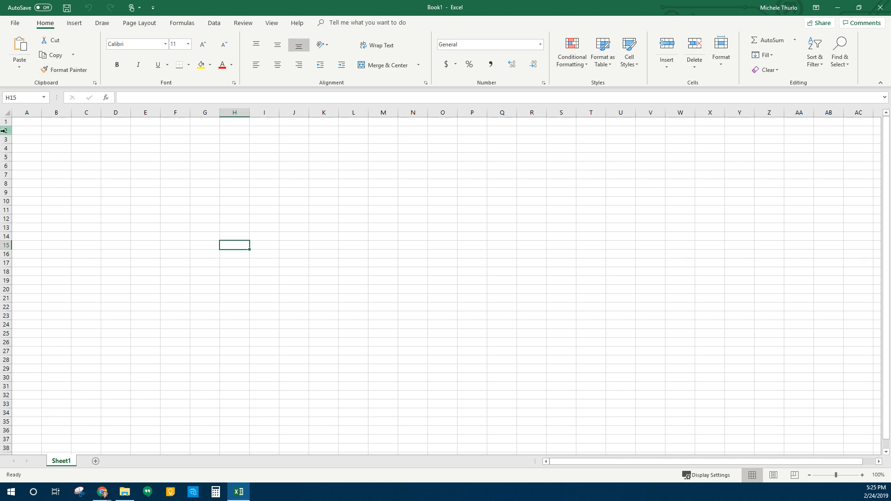
Enter the title Personal Budget Worksheet in cell A1
{"action": "left_click", "coordinate": [32, 122]}
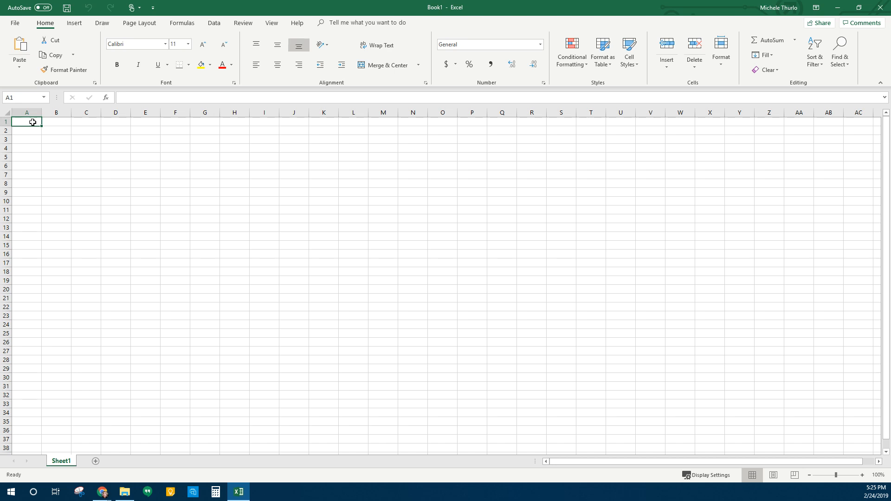
{"action": "type", "text": "P"}
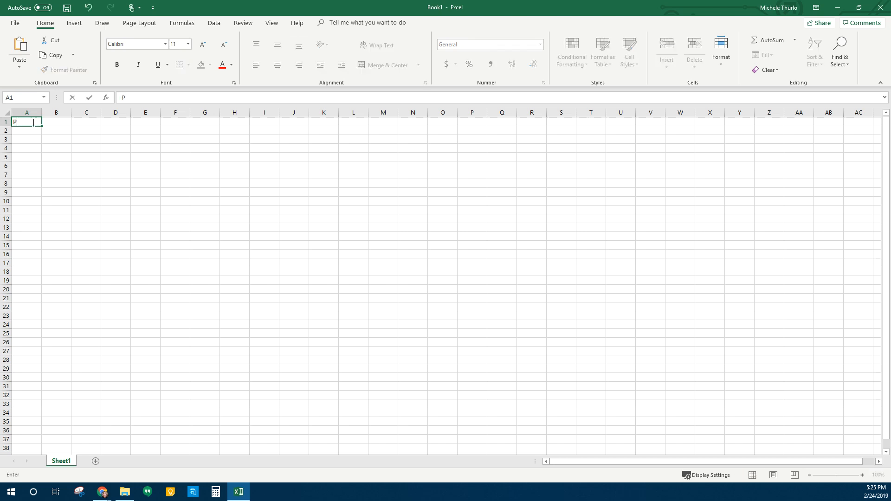
{"action": "type", "text": "ersonal Budget Worksheet"}
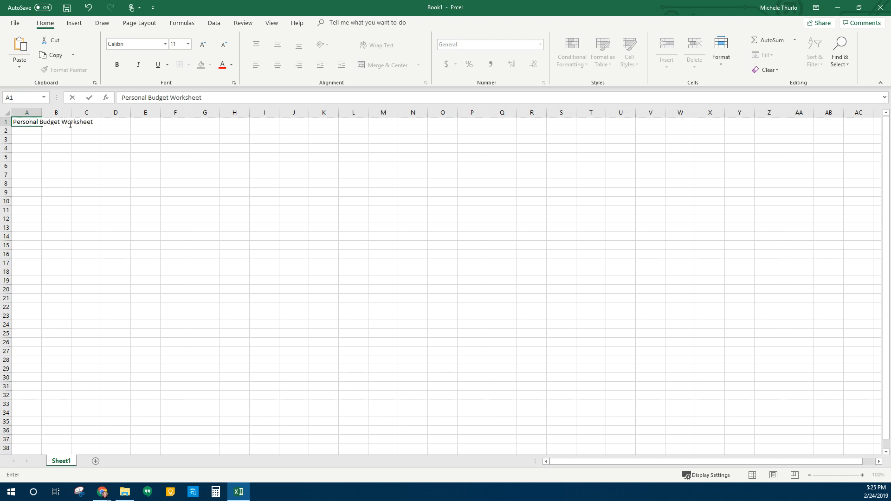
{"action": "key", "text": "Return"}
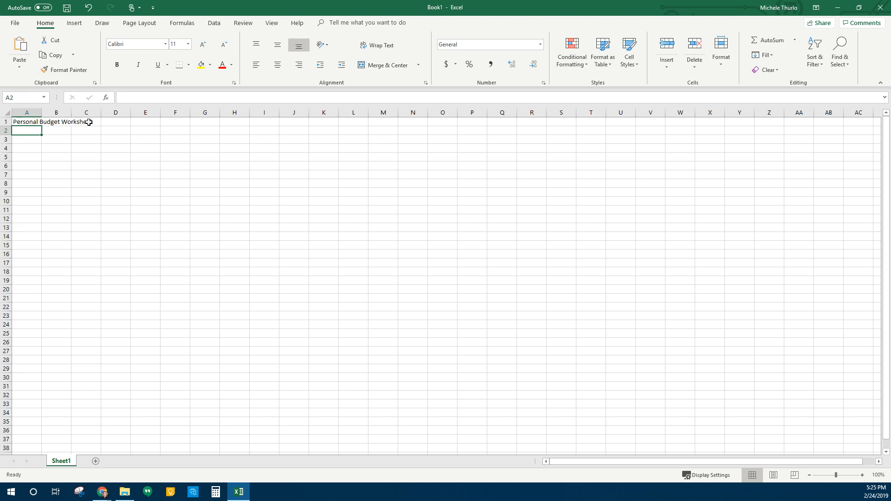
Compare the contents of cells A1 and C1 in the formula bar to check which cell holds the title text
{"action": "left_click", "coordinate": [32, 121]}
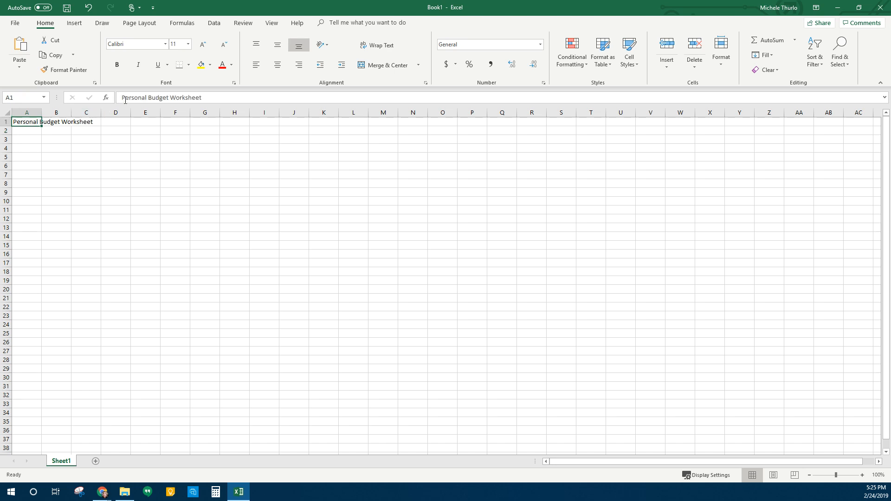
{"action": "left_click", "coordinate": [52, 123]}
{"action": "left_click", "coordinate": [84, 123]}
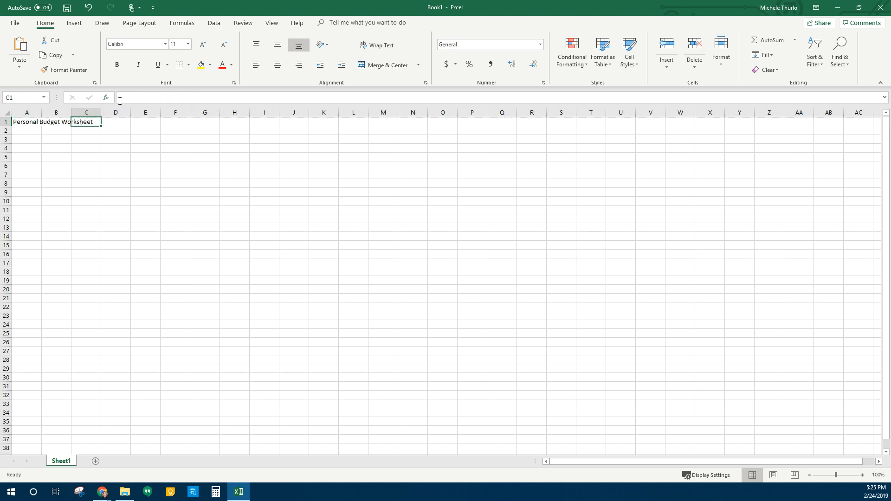
{"action": "left_click", "coordinate": [37, 123]}
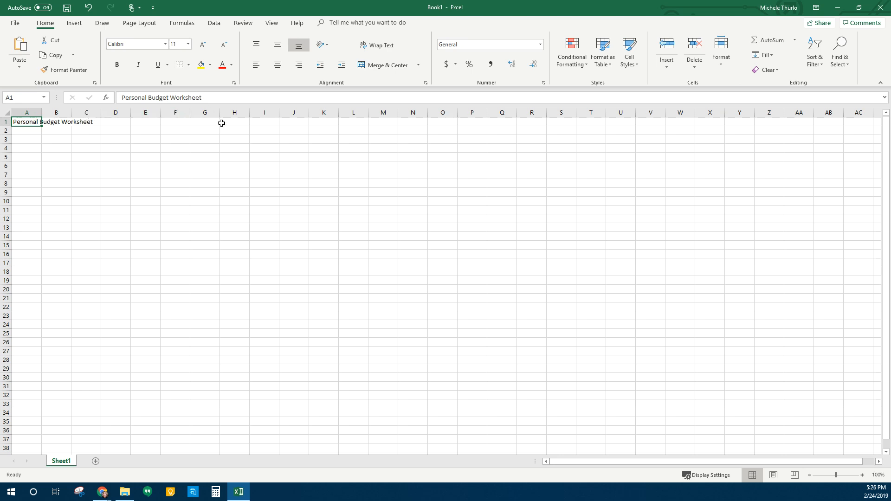
Enter the sample value 1 in cell B1 beside the title, and delete it again
{"action": "left_click", "coordinate": [57, 122]}
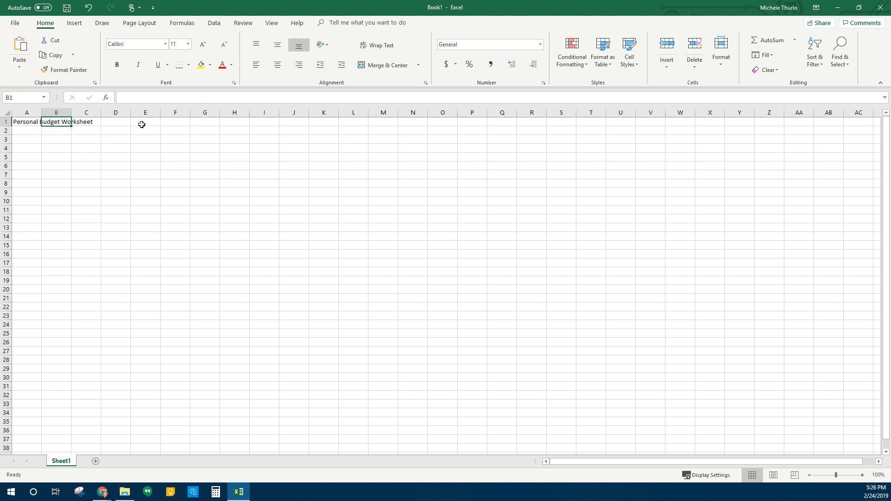
{"action": "type", "text": "1"}
{"action": "key", "text": "Return"}
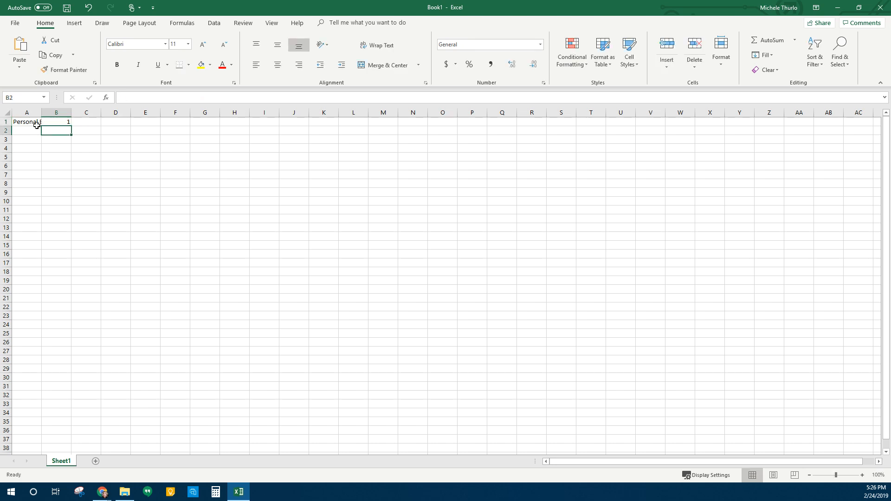
{"action": "left_click", "coordinate": [61, 122]}
{"action": "key", "text": "Delete"}
{"action": "left_click", "coordinate": [35, 149]}
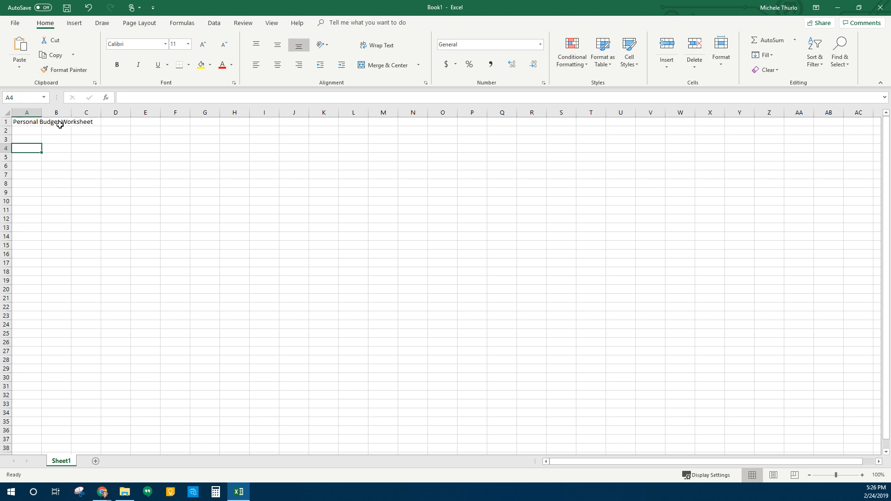
Enter the subtitle Monthly Estimates in cell A2
{"action": "left_click", "coordinate": [34, 131]}
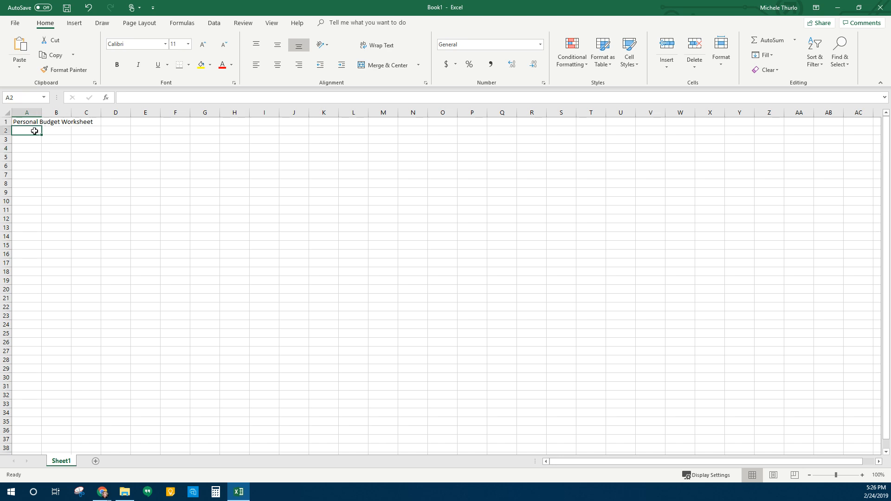
{"action": "type", "text": "Monthly"}
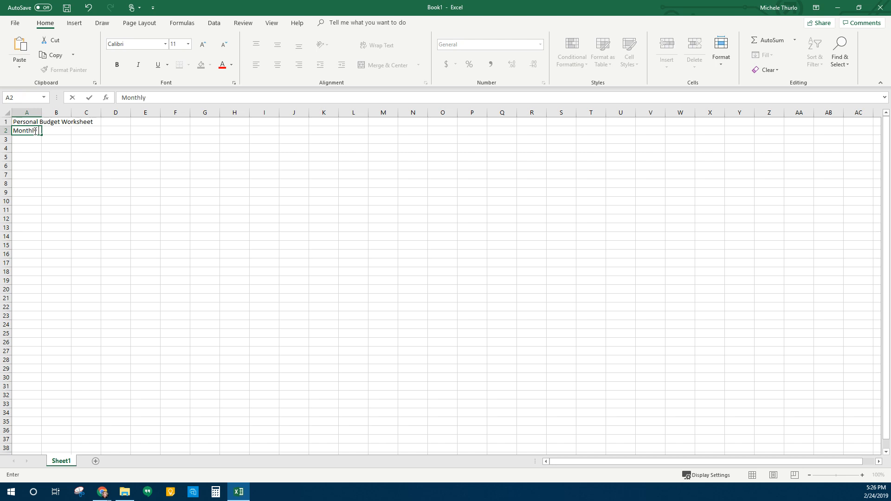
{"action": "type", "text": " Estimates"}
{"action": "key", "text": "Return"}
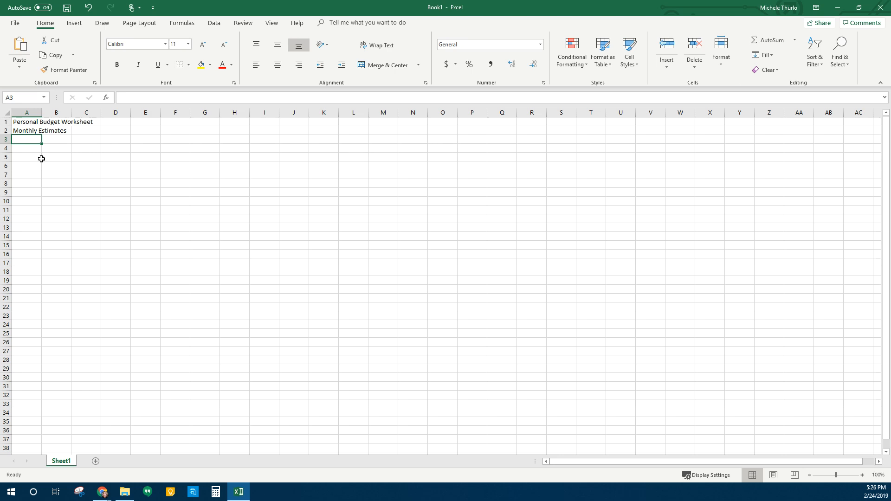
Enter the heading Income in cell A3 and January in cell B3
{"action": "type", "text": "Income"}
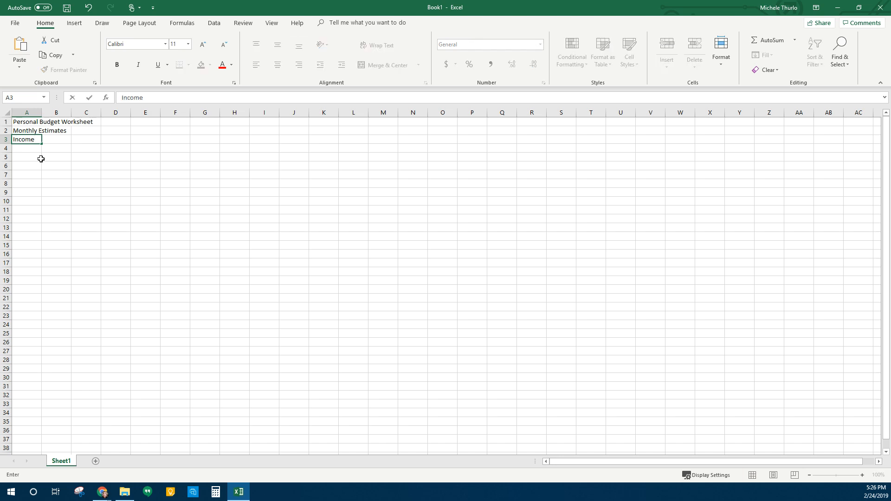
{"action": "key", "text": "Tab"}
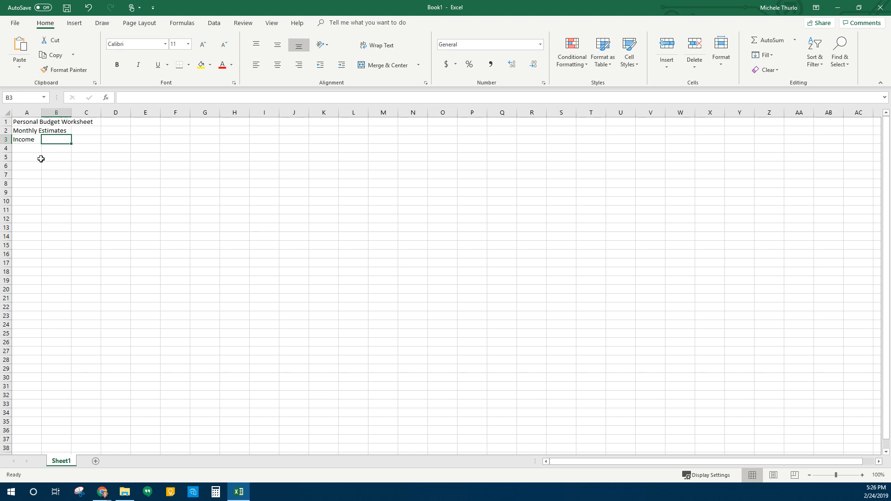
{"action": "type", "text": "January"}
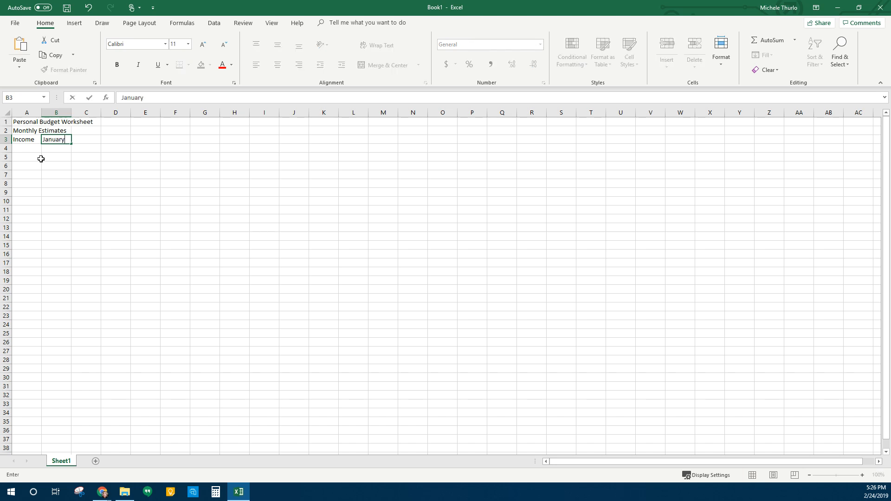
{"action": "key", "text": "Tab"}
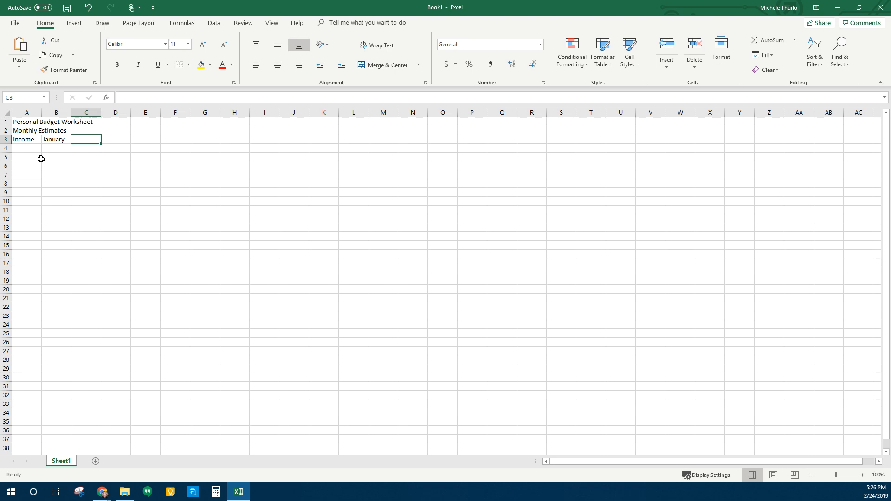
Enter February in cell C3 and delete that entry again
{"action": "type", "text": "February"}
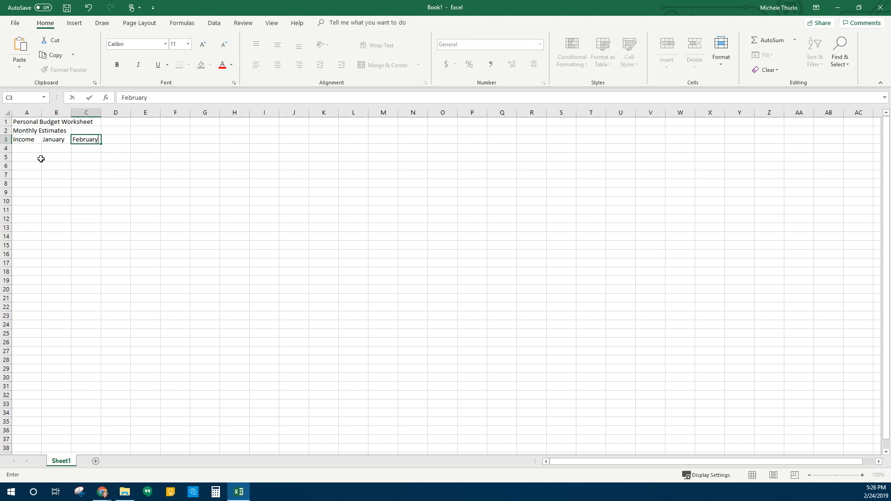
{"action": "key", "text": "Tab"}
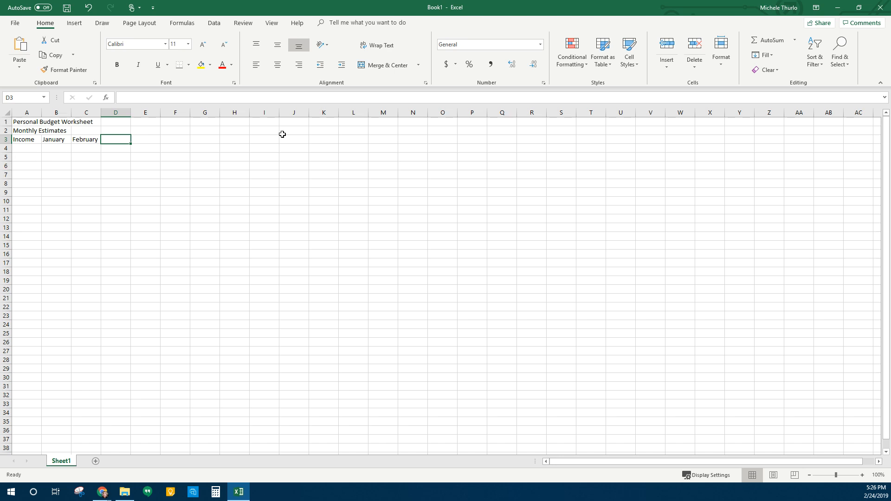
{"action": "left_click", "coordinate": [56, 141]}
{"action": "left_click", "coordinate": [93, 140]}
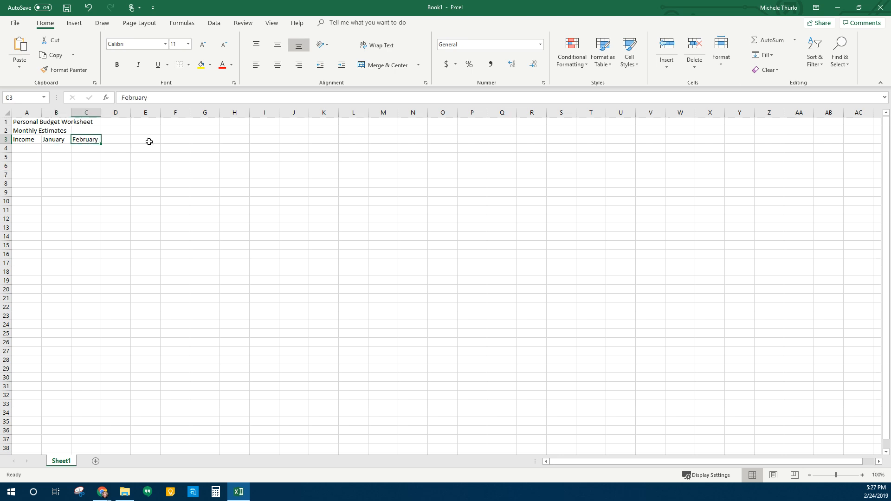
{"action": "key", "text": "Delete"}
Extend January from cell B3 across to M3 with AutoFill, creating the month headings through December
{"action": "left_click", "coordinate": [56, 140]}
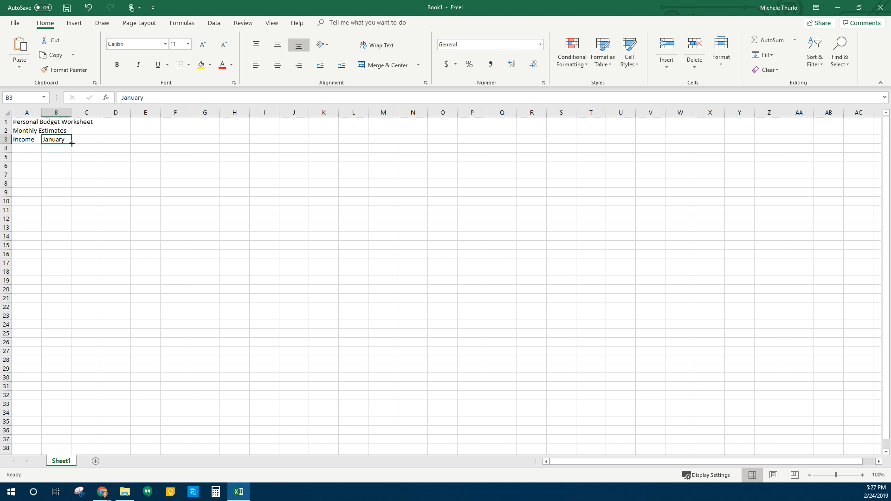
{"action": "left_click_drag", "start_coordinate": [72, 144], "coordinate": [396, 143]}
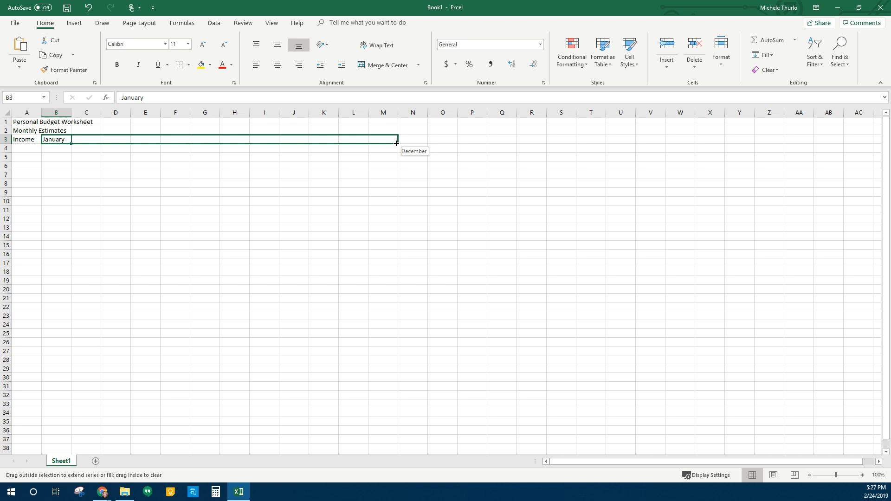
{"action": "left_click_drag", "start_coordinate": [396, 143], "coordinate": [396, 143]}
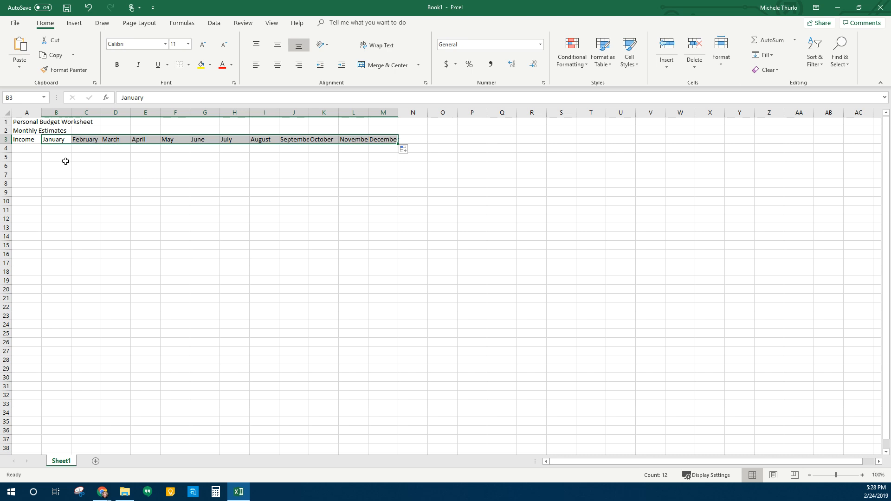
Enter the column heading Total in cell N3, after the December column
{"action": "left_click", "coordinate": [421, 139]}
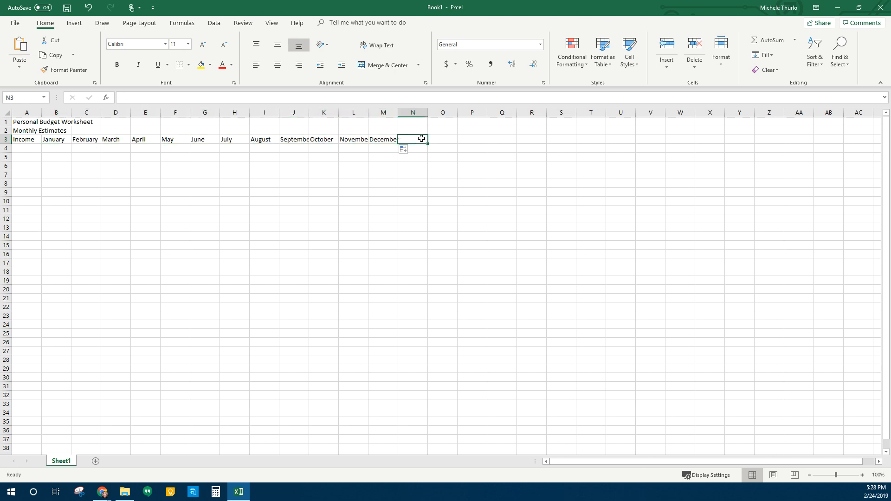
{"action": "type", "text": "Total"}
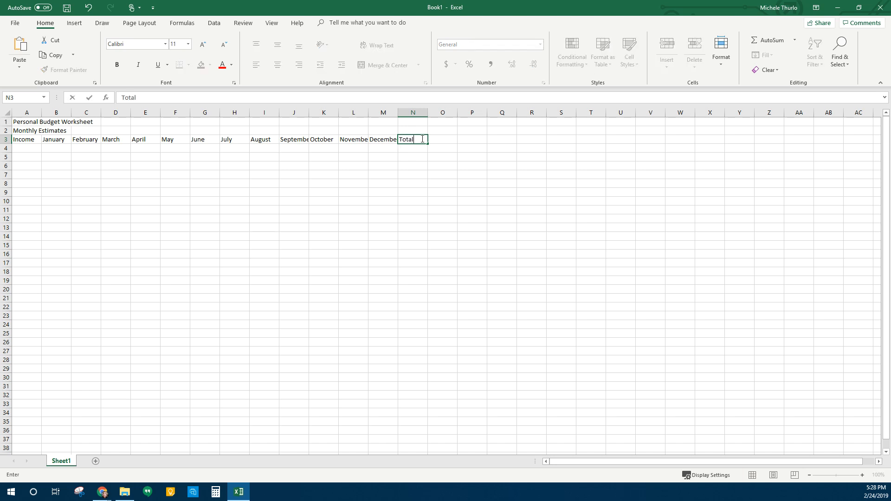
{"action": "key", "text": "Return"}
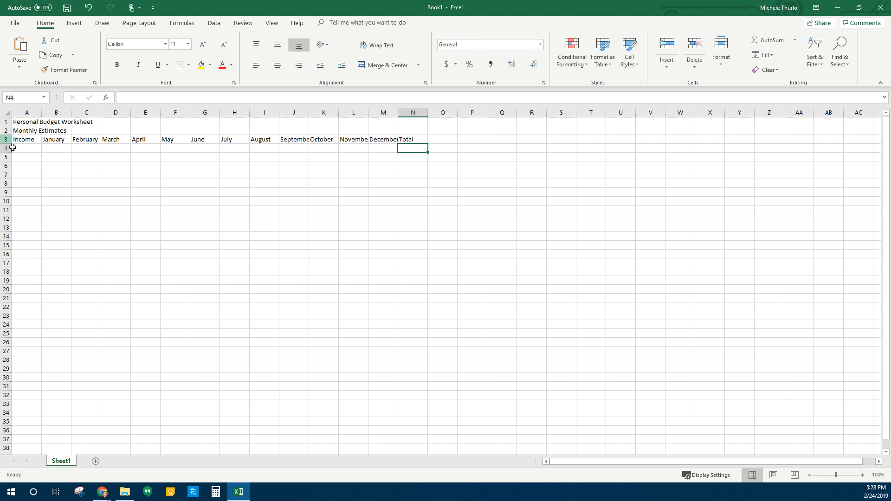
Enter the income row labels Wages, Dividends and Total in cells A4 to A6
{"action": "left_click", "coordinate": [30, 149]}
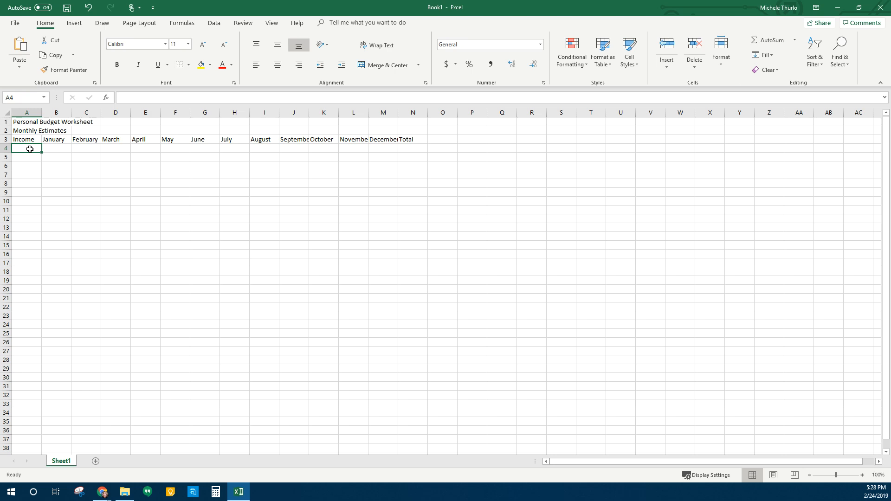
{"action": "type", "text": "Wages"}
{"action": "key", "text": "Return"}
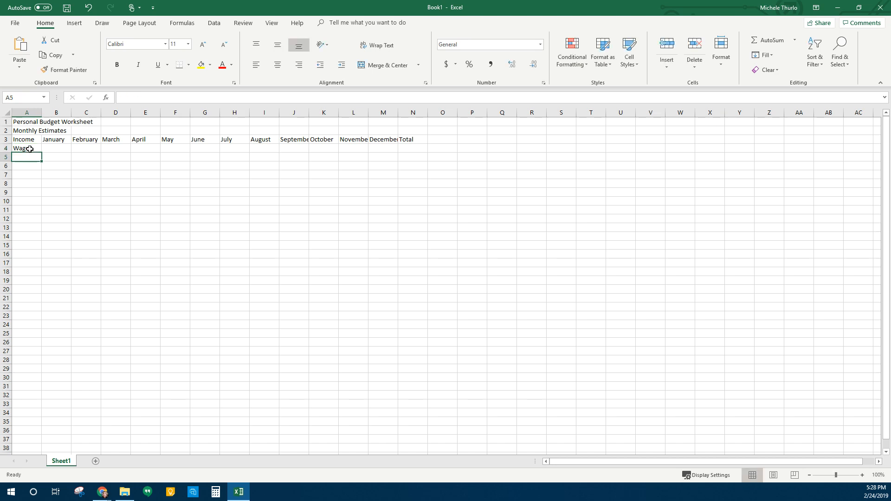
{"action": "type", "text": "Di"}
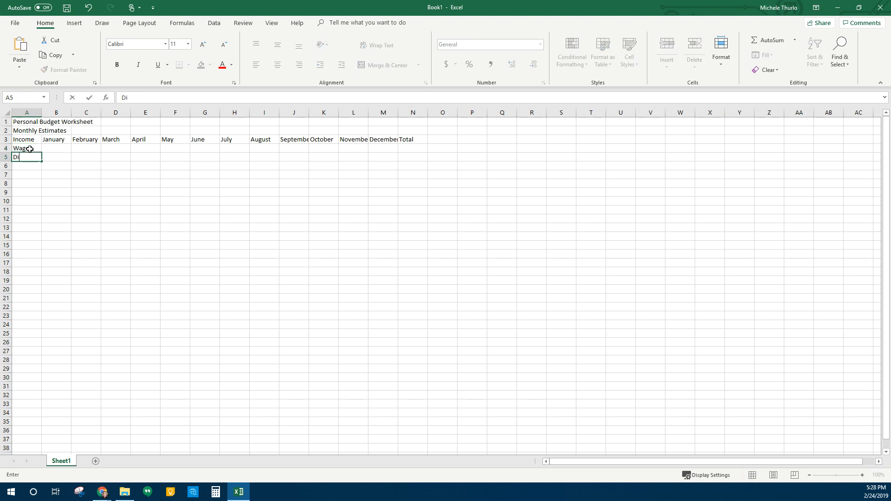
{"action": "type", "text": "vidends"}
{"action": "key", "text": "Return"}
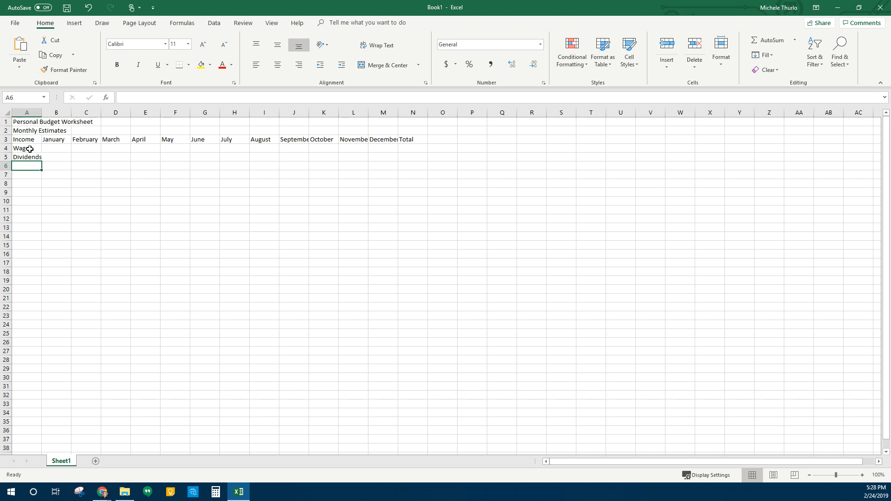
{"action": "type", "text": "Total"}
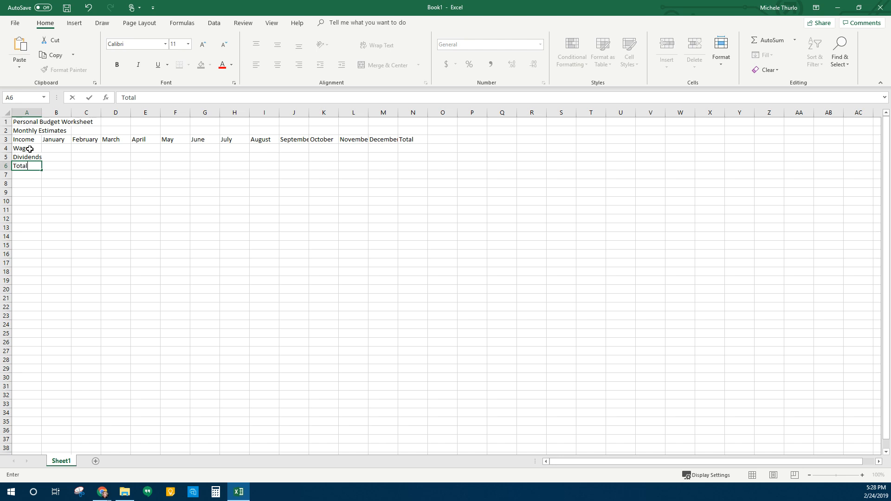
{"action": "key", "text": "Return"}
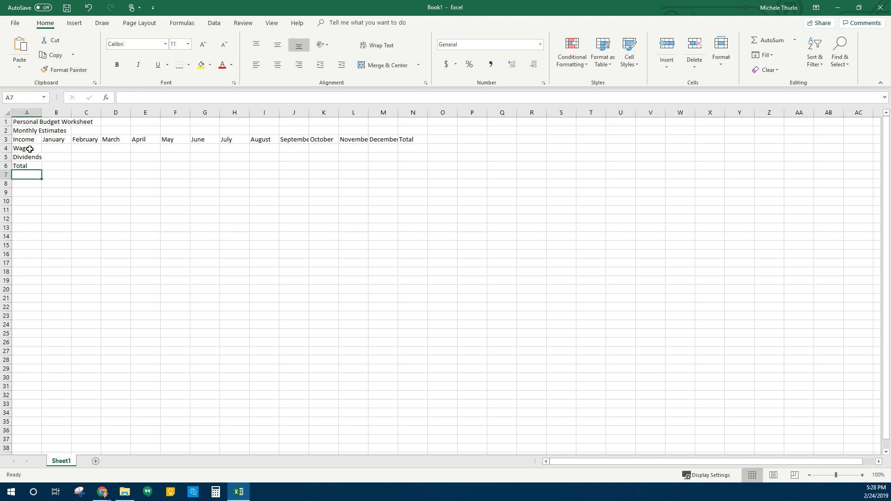
Leave row 7 blank and enter the section heading Expenses in cell A8
{"action": "key", "text": "Return"}
{"action": "type", "text": "Expenses"}
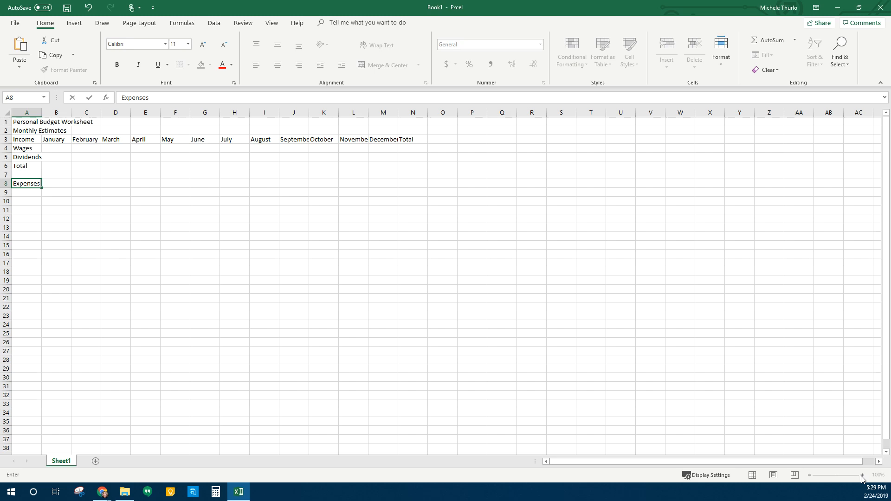
{"action": "left_click", "coordinate": [593, 388]}
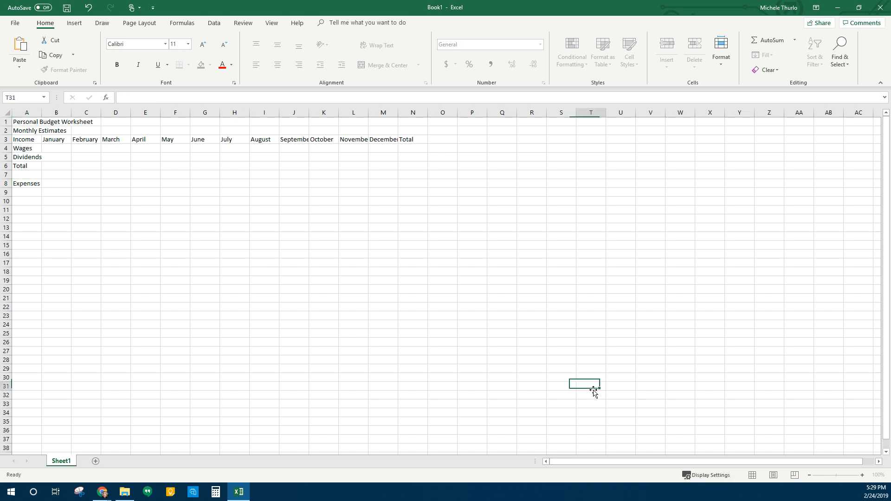
Increase the worksheet's zoom level to 130%
{"action": "left_click", "coordinate": [862, 475]}
{"action": "left_click", "coordinate": [862, 475]}
{"action": "left_click", "coordinate": [862, 474]}
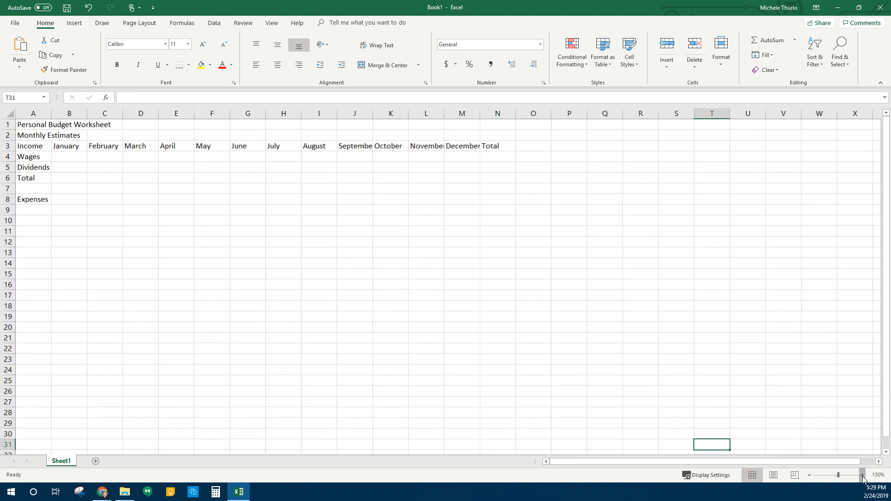
Enlarge the worksheet view to 160% and bring column A back into view
{"action": "left_click", "coordinate": [862, 476]}
{"action": "left_click", "coordinate": [862, 475]}
{"action": "left_click", "coordinate": [862, 475]}
{"action": "scroll", "coordinate": [499, 372], "scroll_direction": "up", "scroll_amount": 3}
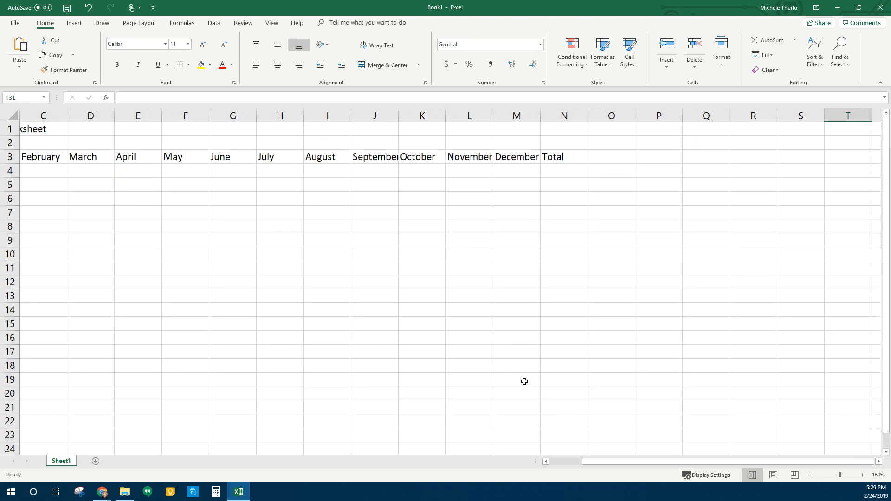
{"action": "left_click_drag", "start_coordinate": [726, 462], "coordinate": [578, 458]}
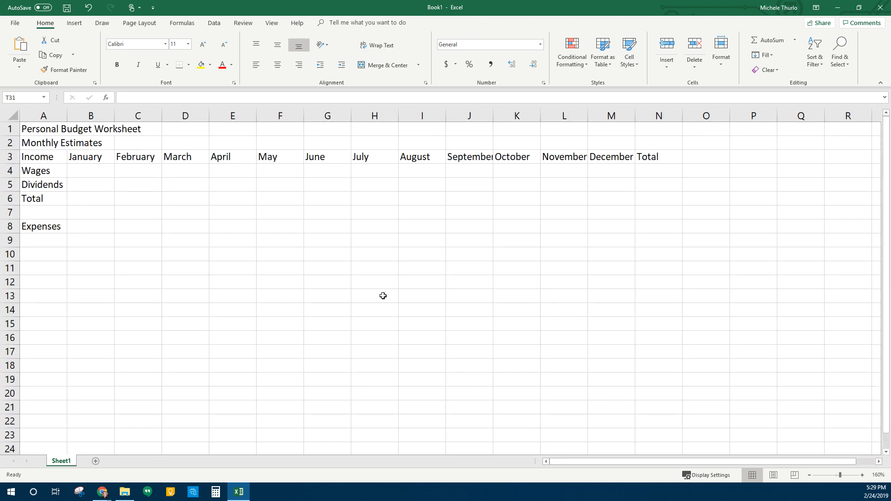
Enter the expense row labels Rent and Food in cells A9 and A10, correcting any misspelling
{"action": "left_click", "coordinate": [37, 244]}
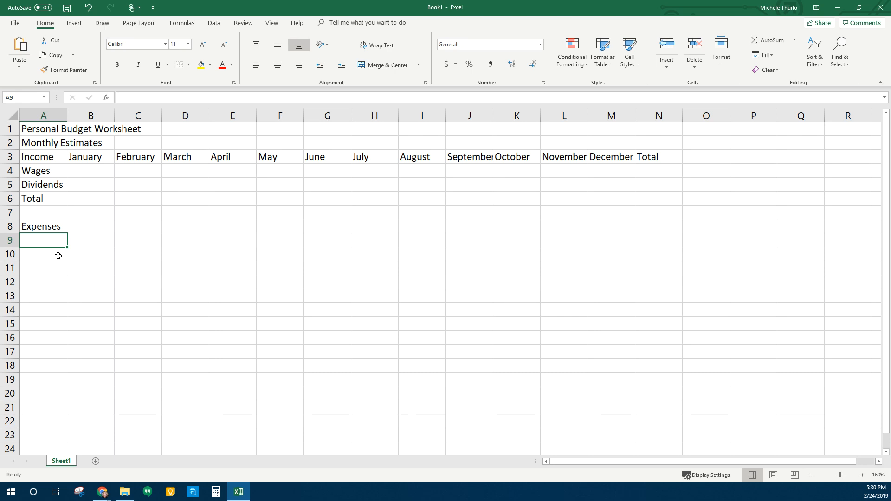
{"action": "type", "text": "Rent"}
{"action": "key", "text": "Return"}
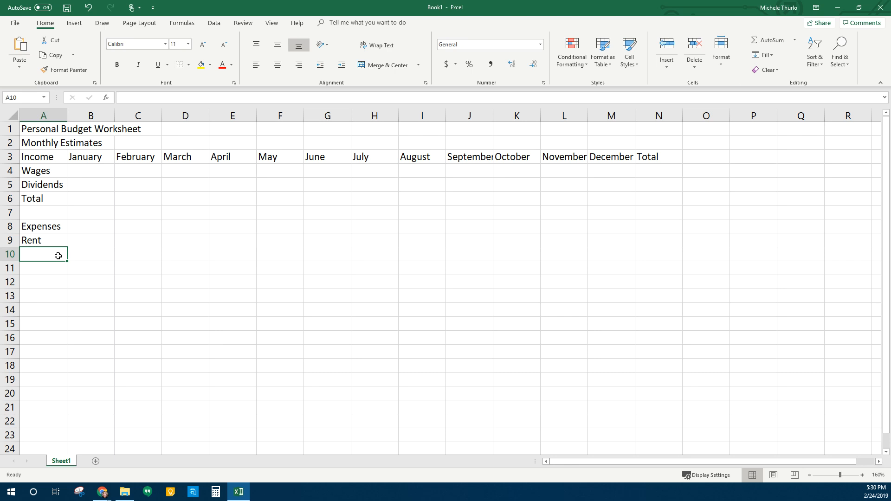
{"action": "type", "text": "Foo"}
{"action": "key", "text": "Return"}
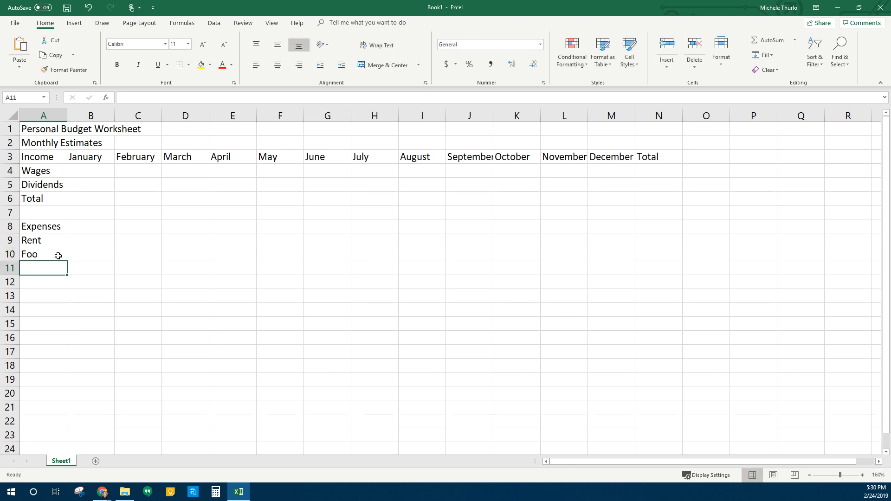
{"action": "left_click", "coordinate": [58, 256]}
{"action": "type", "text": "Dood"}
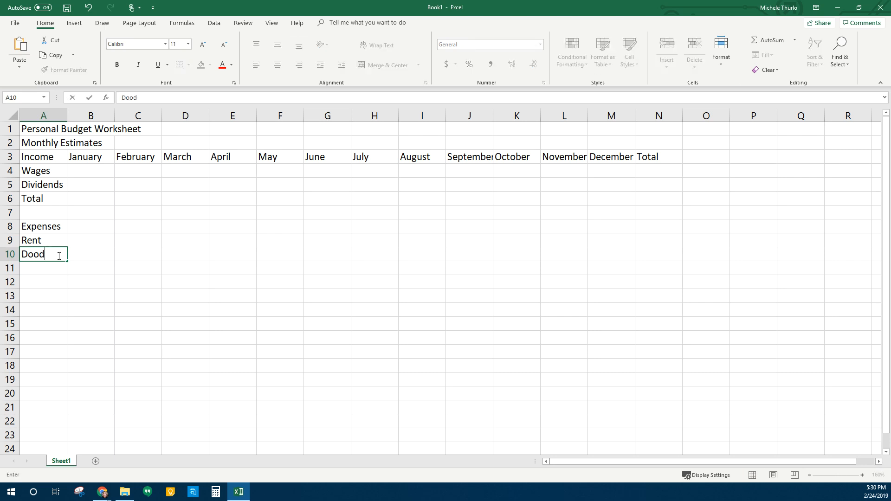
{"action": "key", "text": "Return"}
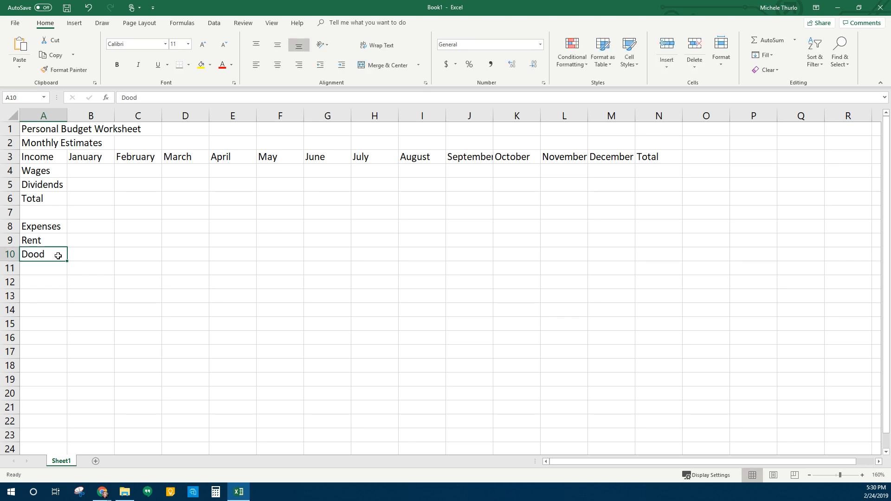
{"action": "type", "text": "Food"}
{"action": "key", "text": "Return"}
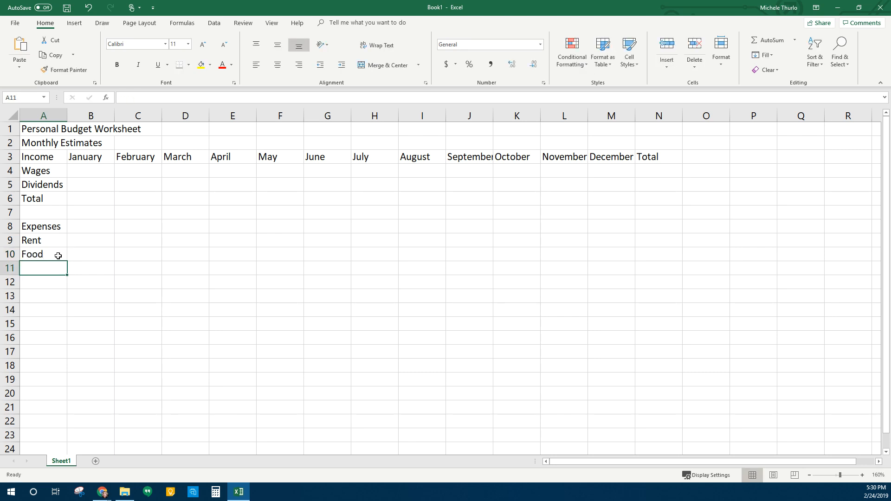
Enter the expense row labels Tuition, Books and Entertainment in cells A11 to A13
{"action": "type", "text": "Tuition"}
{"action": "key", "text": "Return"}
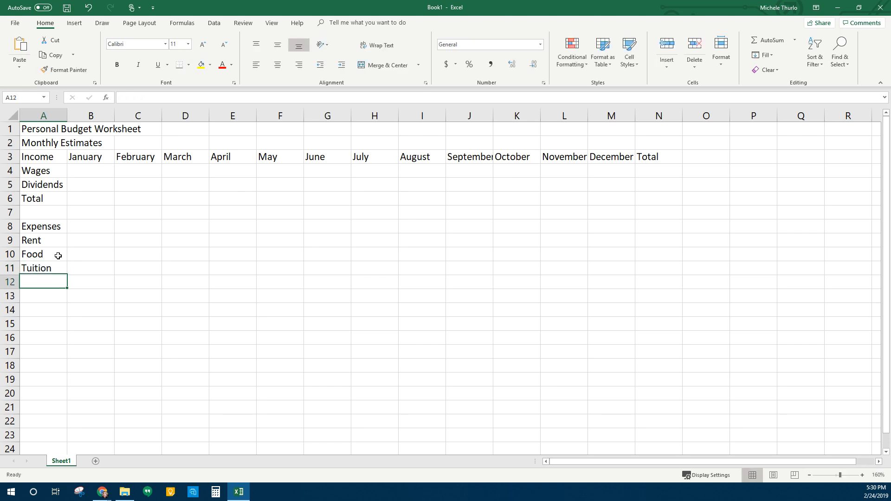
{"action": "type", "text": "Books"}
{"action": "key", "text": "Return"}
{"action": "type", "text": "E"}
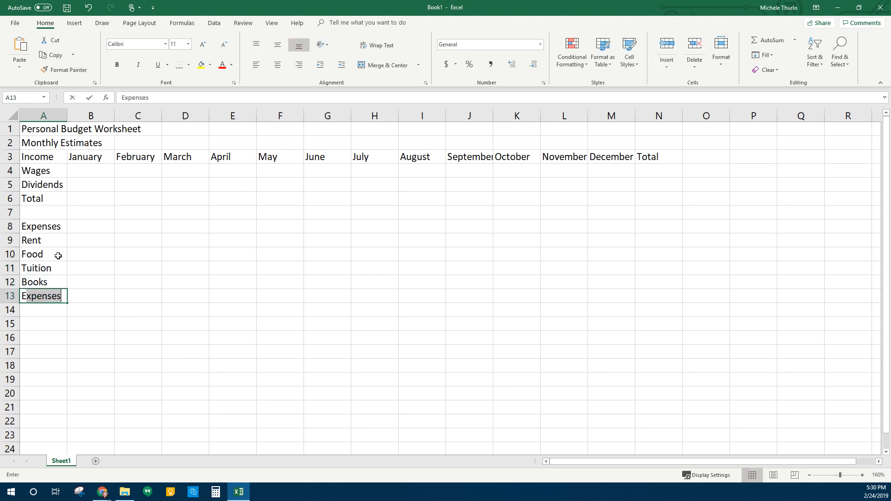
{"action": "type", "text": "ntertainment"}
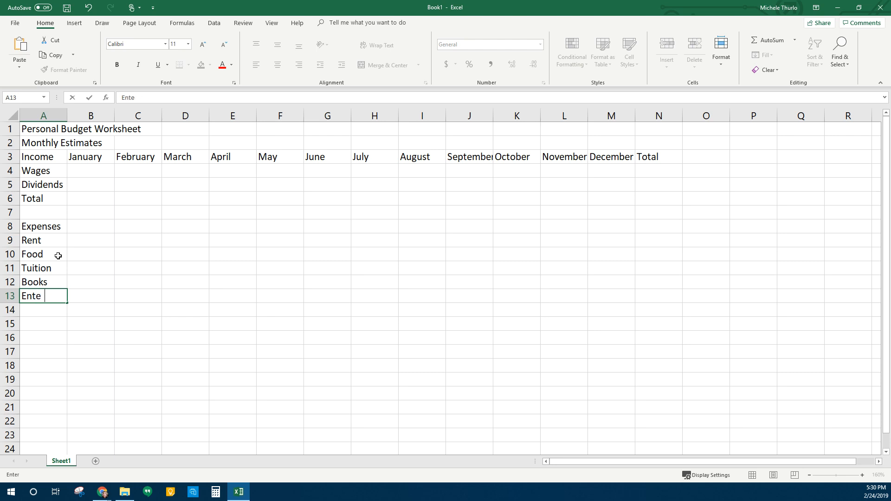
{"action": "key", "text": "Return"}
Enter the expense row labels Car Payment, Gas, Miscellaneous and Total in cells A14 to A17
{"action": "type", "text": "Car Payment"}
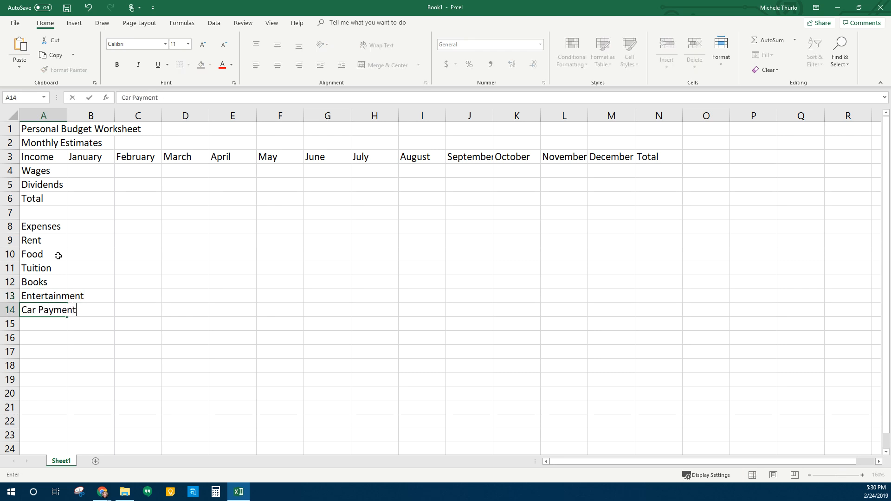
{"action": "key", "text": "Return"}
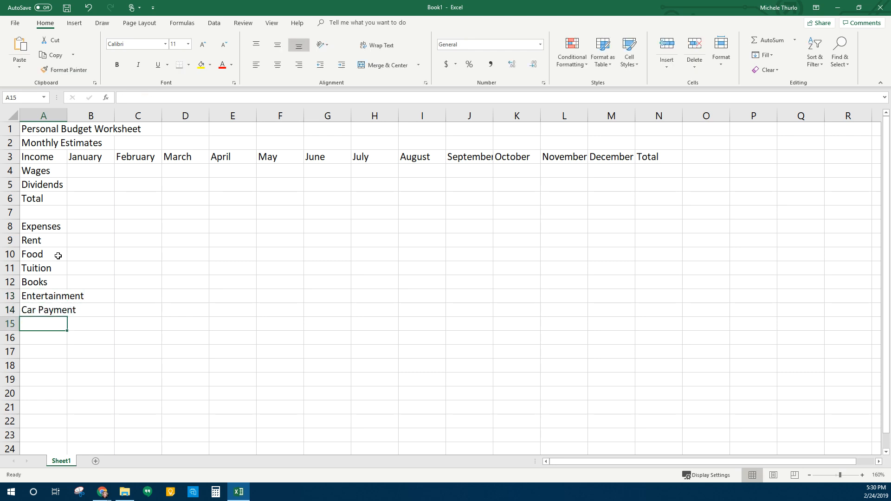
{"action": "type", "text": "Gas"}
{"action": "key", "text": "Return"}
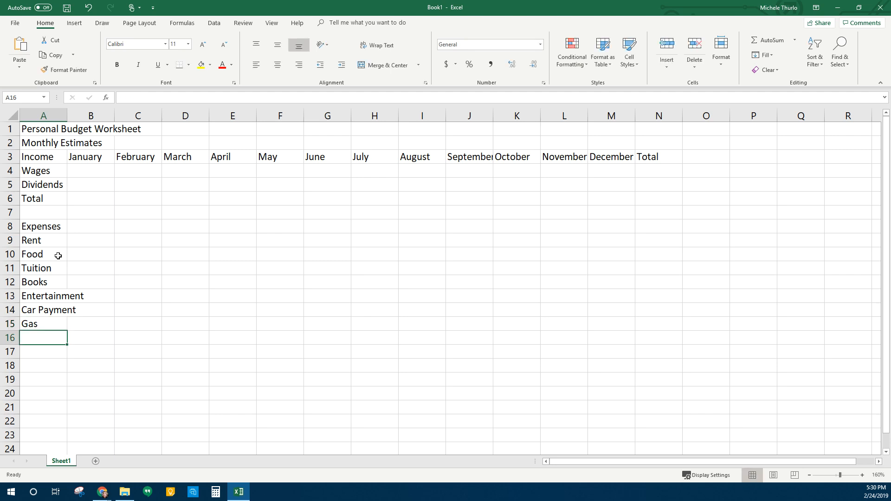
{"action": "type", "text": "Misce"}
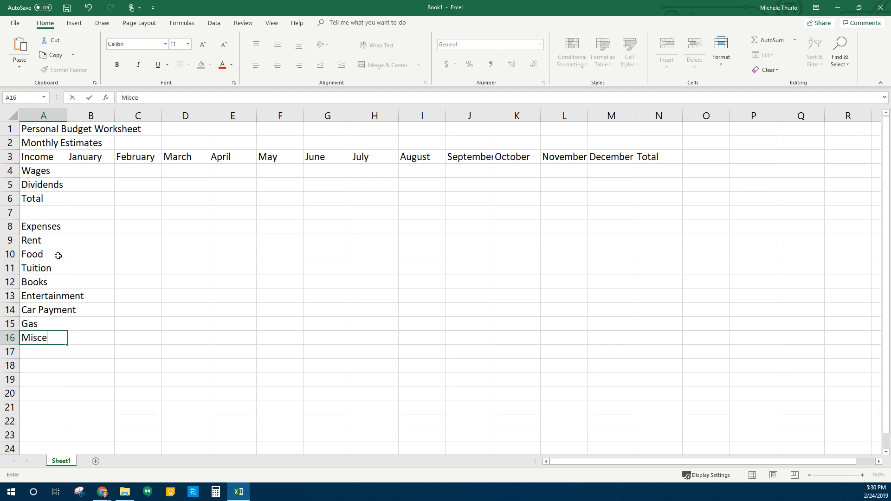
{"action": "type", "text": "llaneous"}
{"action": "key", "text": "Return"}
{"action": "type", "text": "Total"}
{"action": "key", "text": "Return"}
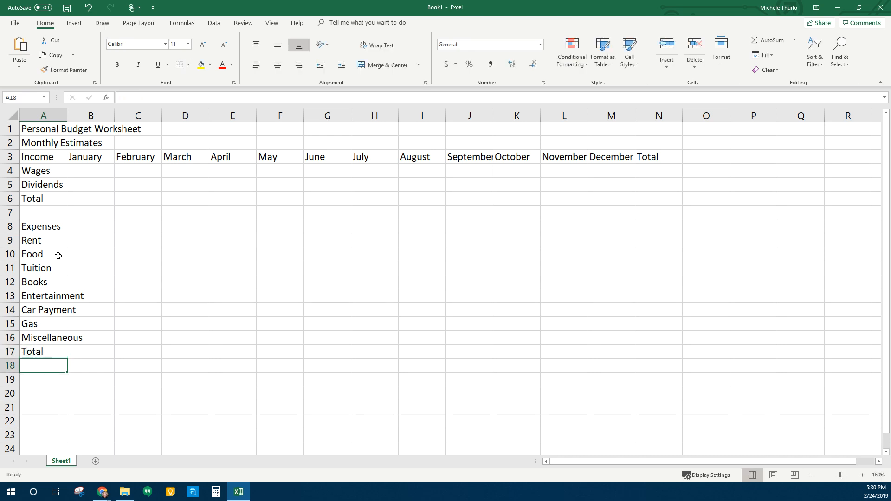
Leave row 18 blank, enter the label Net in cell A19, and widen column A to fit its row labels
{"action": "left_click", "coordinate": [50, 337]}
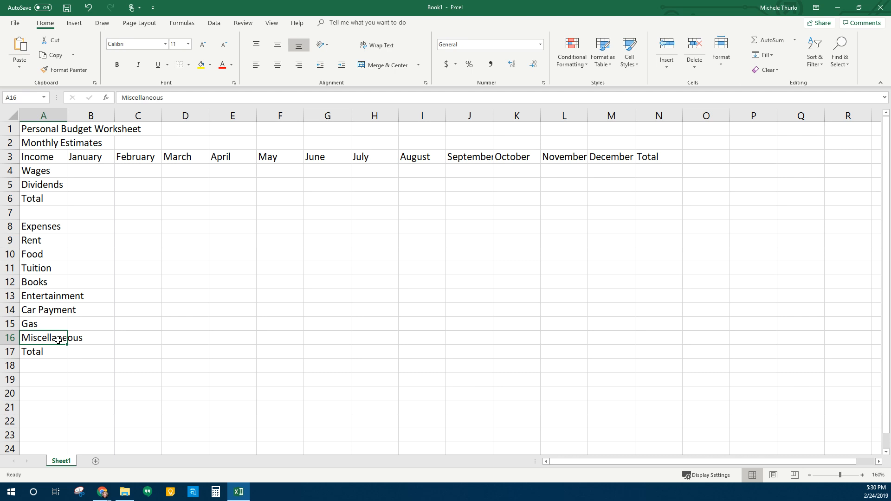
{"action": "left_click", "coordinate": [41, 366]}
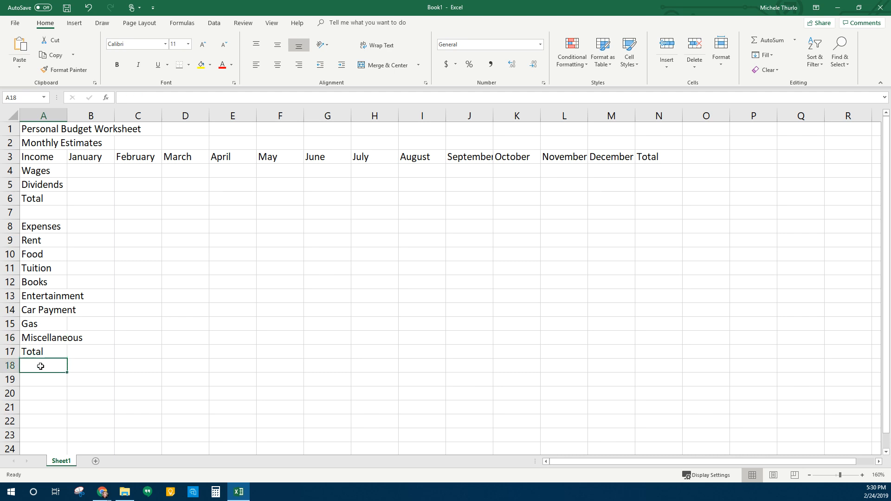
{"action": "left_click", "coordinate": [38, 381]}
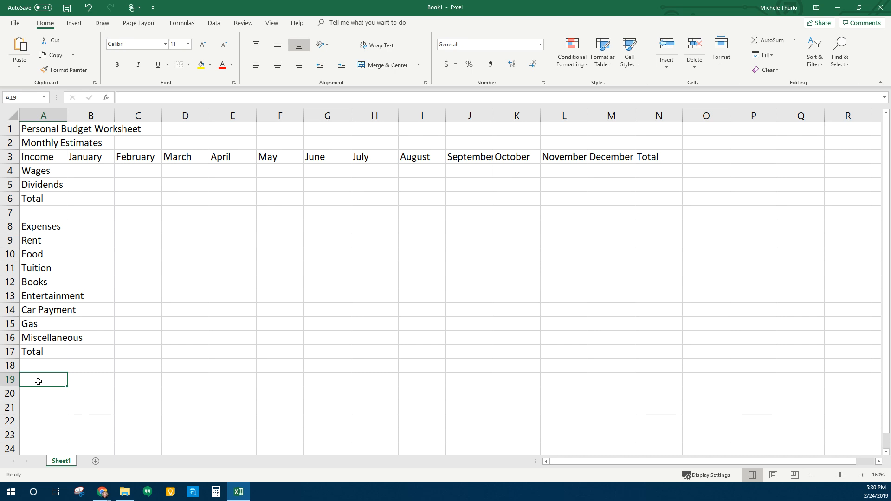
{"action": "type", "text": "Net"}
{"action": "key", "text": "Return"}
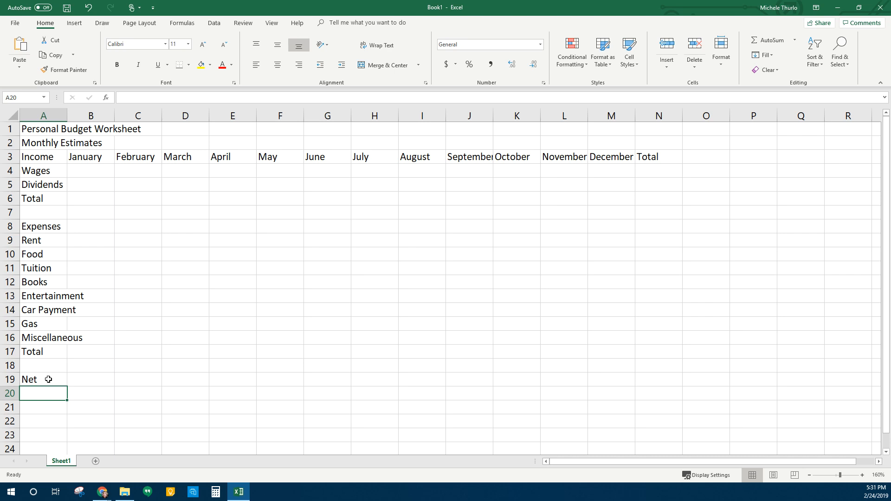
{"action": "left_click", "coordinate": [48, 380]}
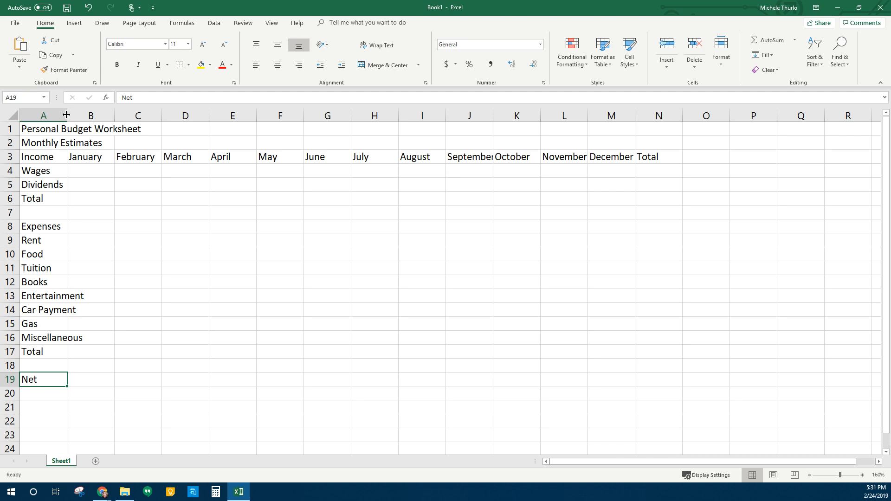
{"action": "left_click_drag", "start_coordinate": [66, 115], "coordinate": [94, 115]}
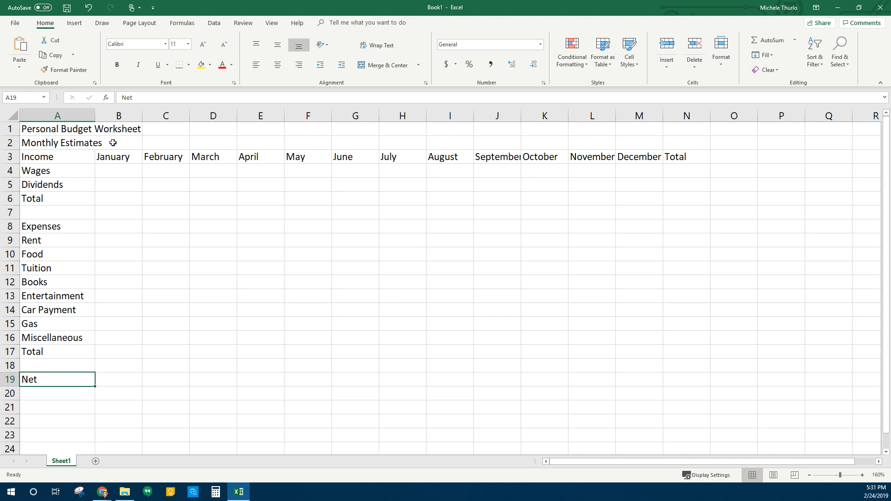
Enter 1417.12 as the January wages in cell B4 and fill it across through December in M4
{"action": "left_click", "coordinate": [130, 173]}
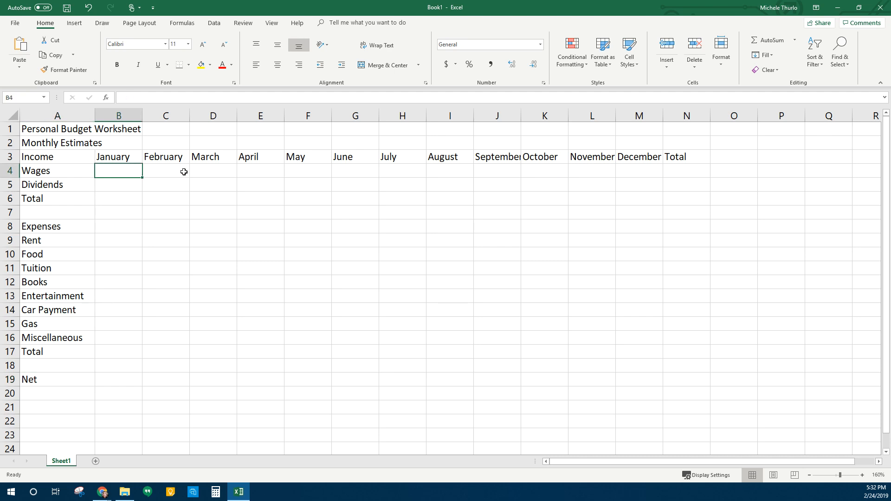
{"action": "type", "text": "1417.12"}
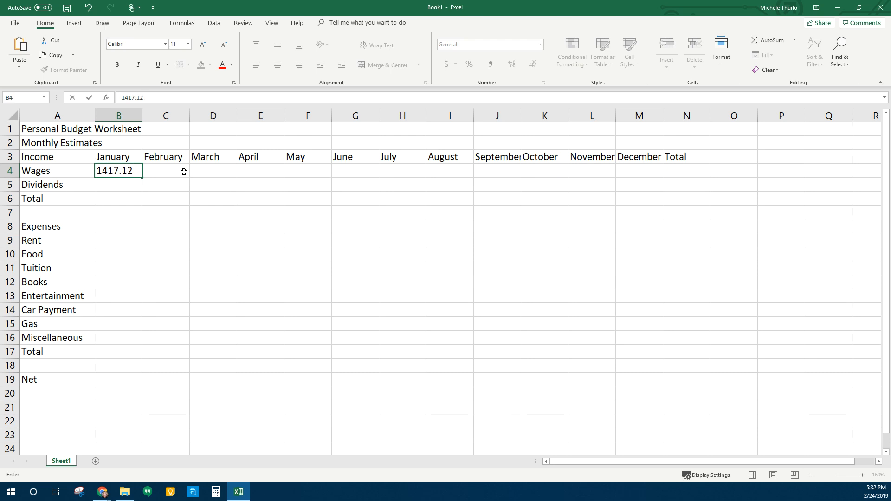
{"action": "key", "text": "Return"}
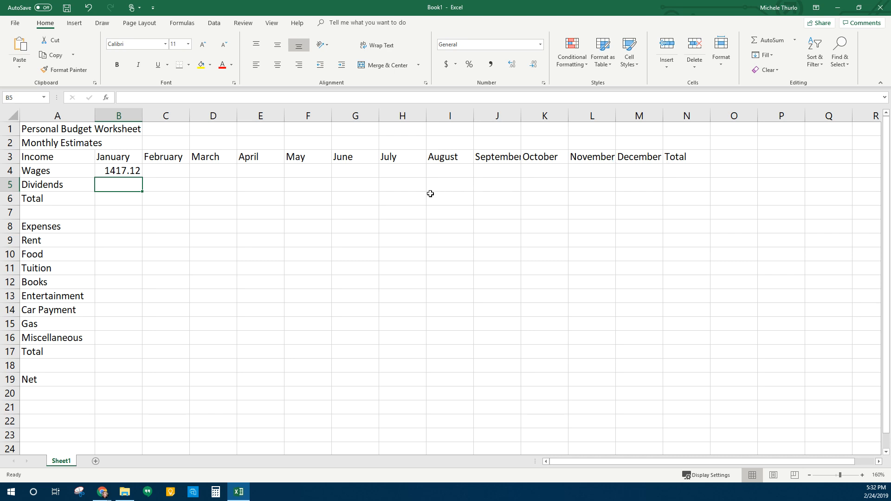
{"action": "left_click", "coordinate": [118, 170]}
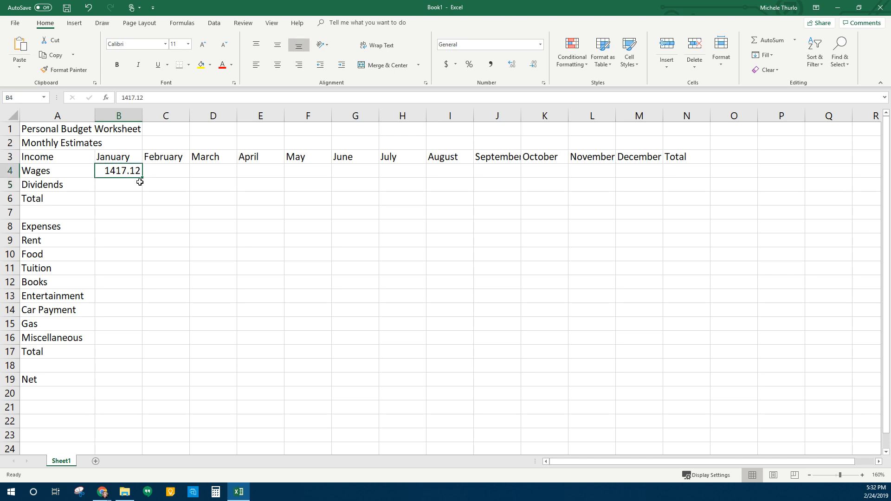
{"action": "left_click_drag", "start_coordinate": [142, 178], "coordinate": [651, 172]}
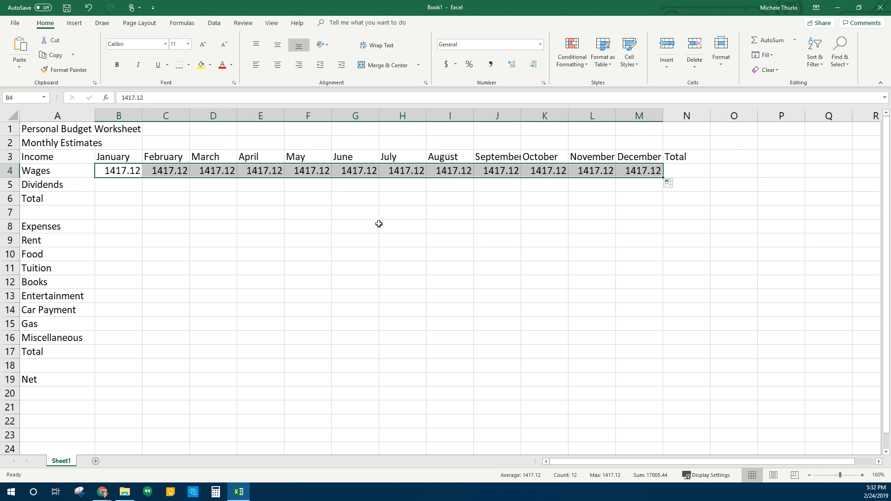
Enter 4029.71 as the January dividends amount in cell B5
{"action": "left_click", "coordinate": [123, 188]}
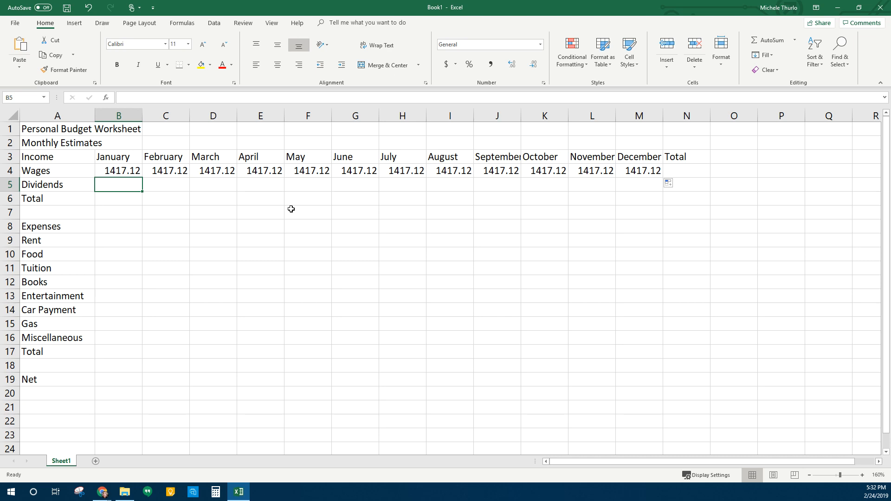
{"action": "type", "text": "4029.71"}
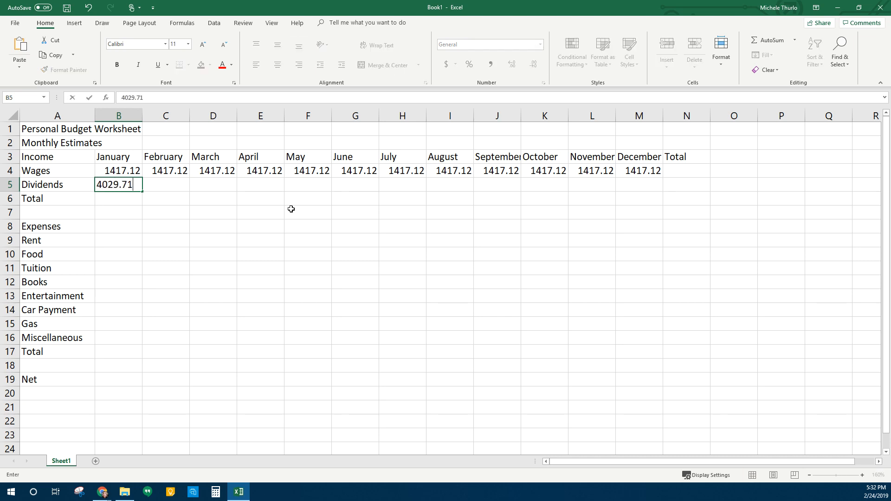
{"action": "key", "text": "Return"}
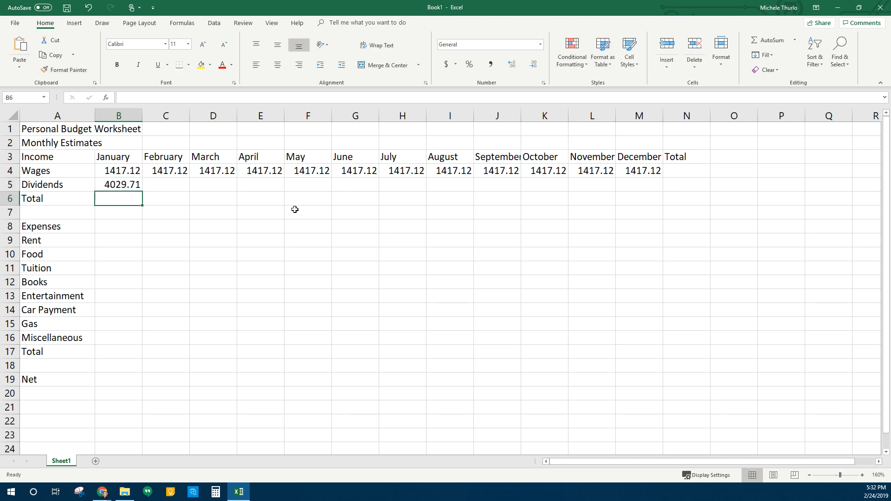
Copy the January dividends amount into the July cell H5 of the same row
{"action": "left_click", "coordinate": [134, 187]}
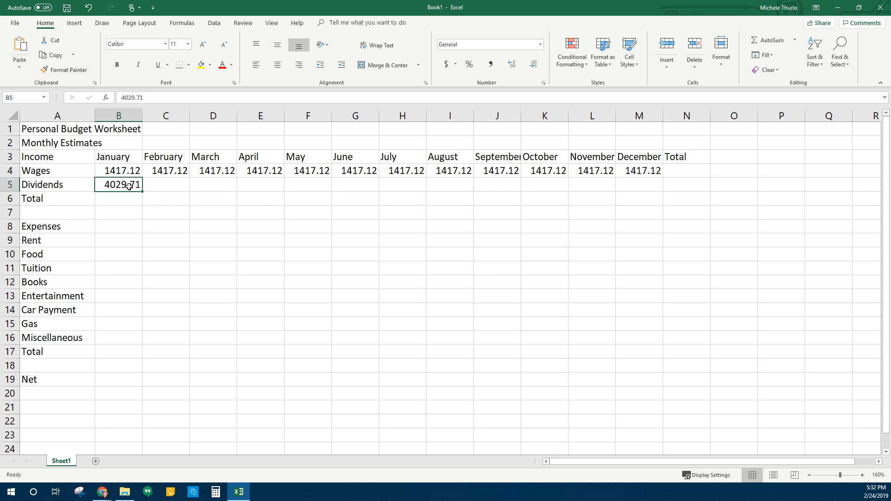
{"action": "right_click", "coordinate": [129, 186]}
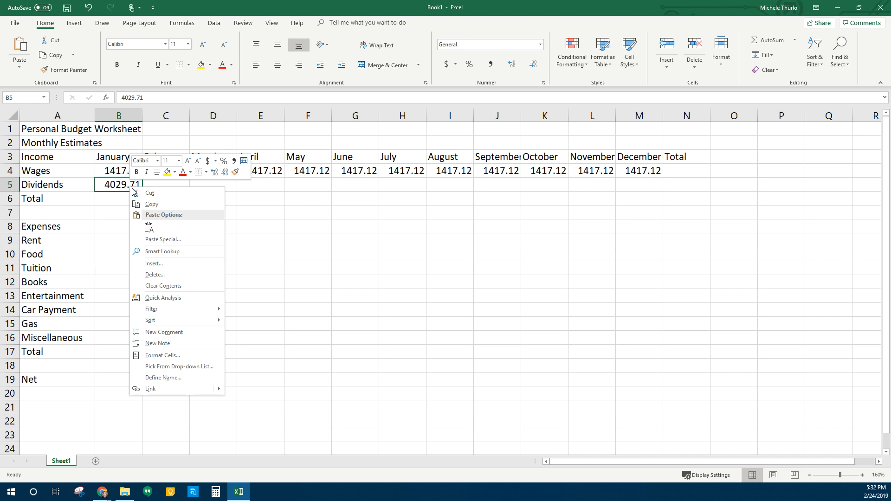
{"action": "left_click", "coordinate": [149, 193]}
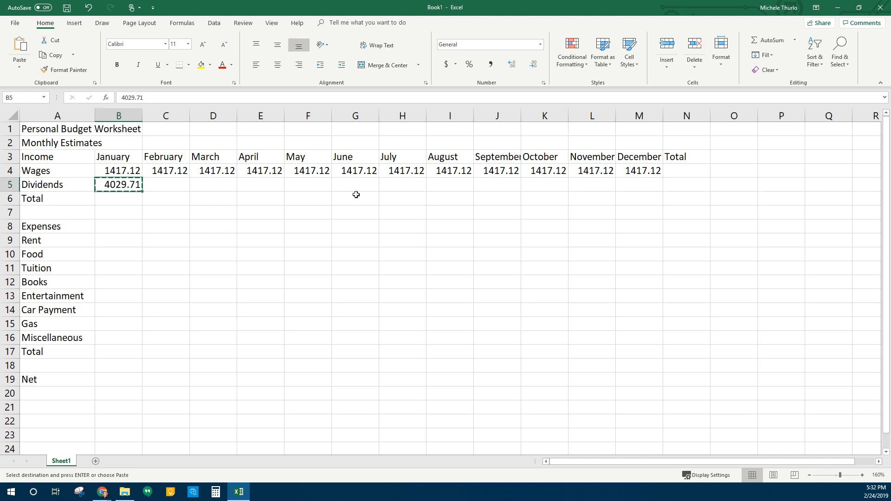
{"action": "right_click", "coordinate": [395, 191]}
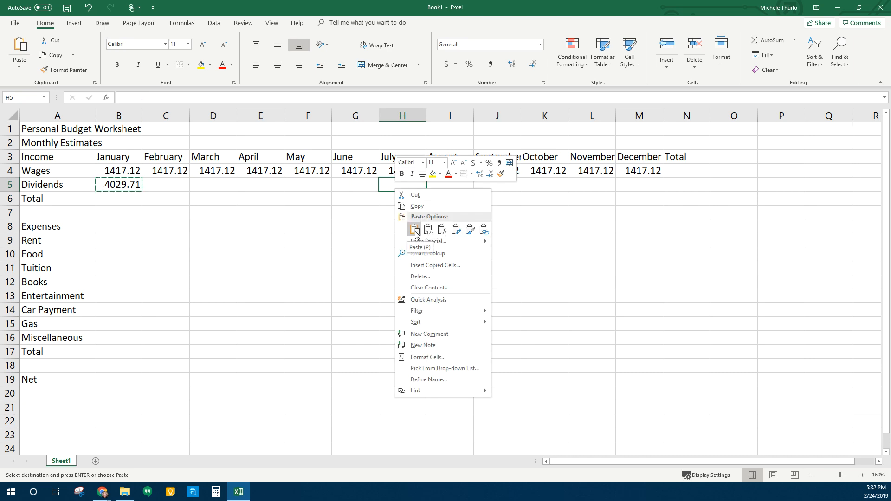
{"action": "left_click", "coordinate": [415, 231]}
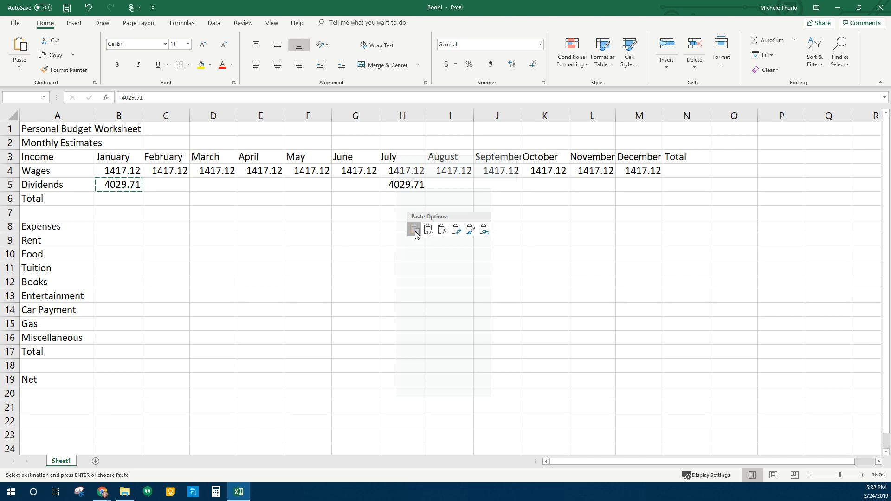
{"action": "left_click", "coordinate": [192, 208]}
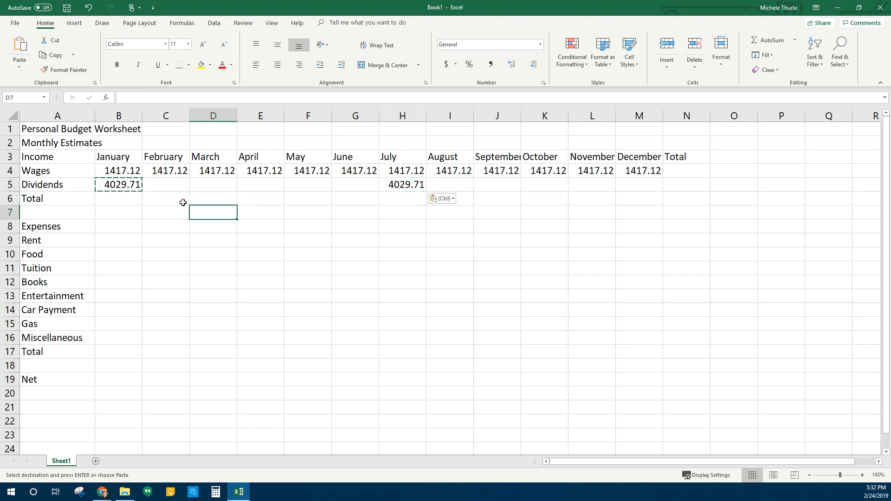
{"action": "left_click", "coordinate": [163, 185]}
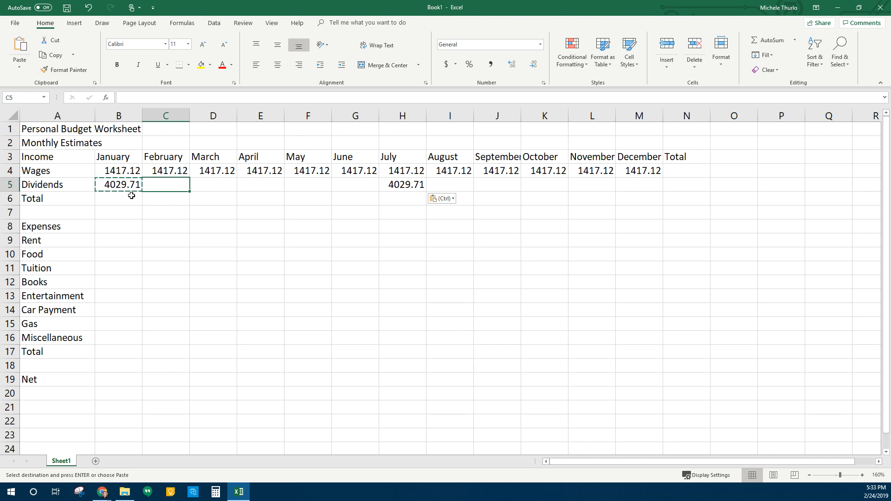
{"action": "left_click", "coordinate": [394, 275]}
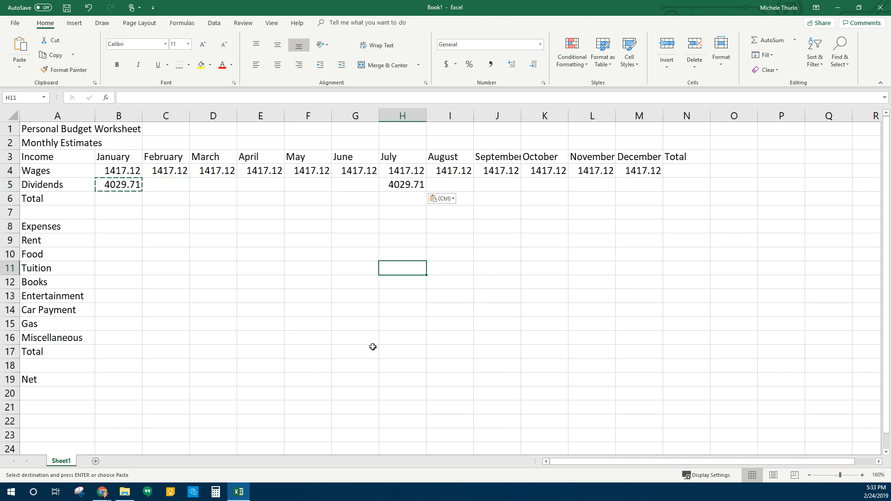
{"action": "left_click", "coordinate": [372, 349]}
{"action": "left_click", "coordinate": [240, 293]}
{"action": "left_click", "coordinate": [403, 299]}
{"action": "left_click", "coordinate": [452, 366]}
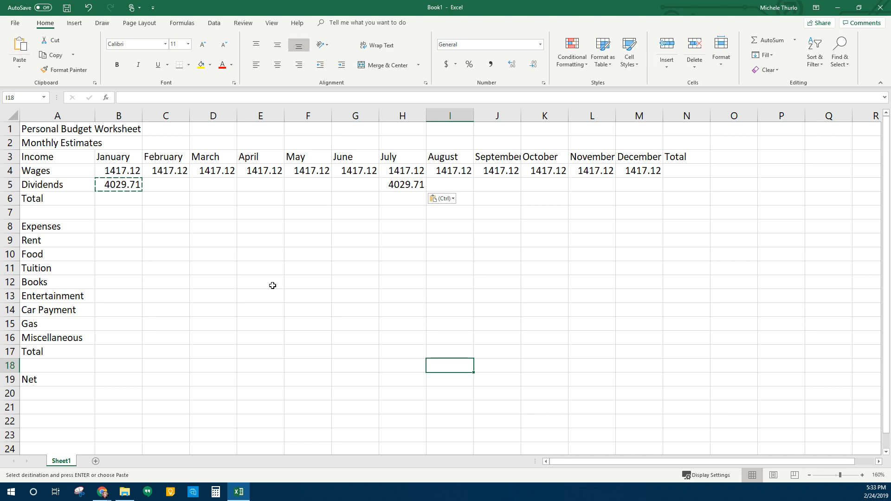
End the pending copy and enter 0 as the dividends amount for February through June in cells C5 to G5
{"action": "key", "text": "Escape"}
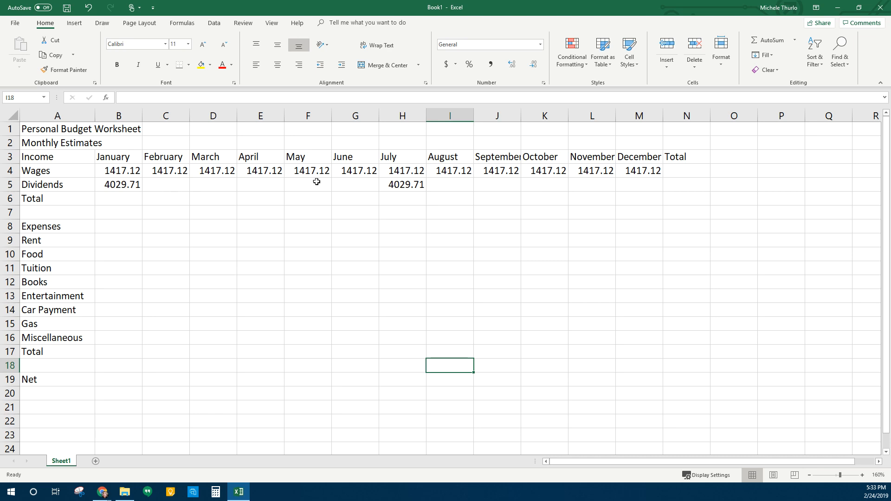
{"action": "left_click", "coordinate": [170, 187]}
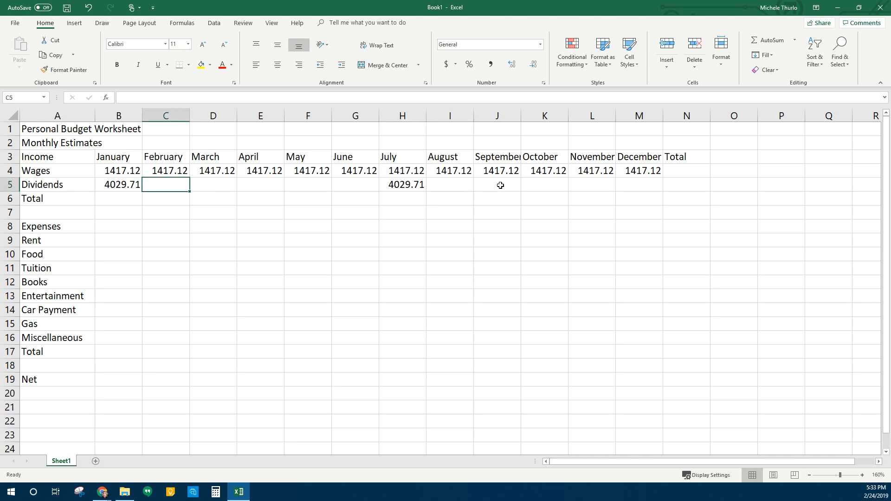
{"action": "type", "text": "0"}
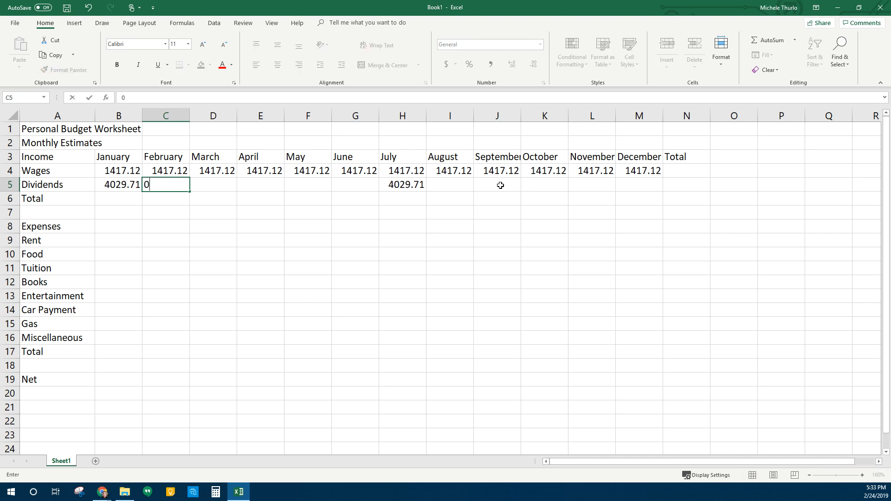
{"action": "key", "text": "Tab"}
{"action": "type", "text": "0"}
{"action": "key", "text": "Tab"}
{"action": "type", "text": "00"}
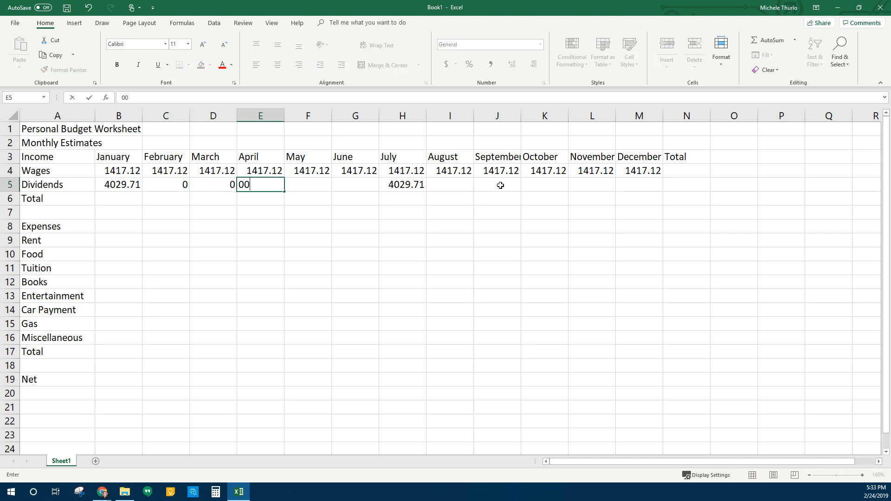
{"action": "key", "text": "Tab"}
{"action": "type", "text": "0"}
{"action": "key", "text": "Tab"}
{"action": "type", "text": "0"}
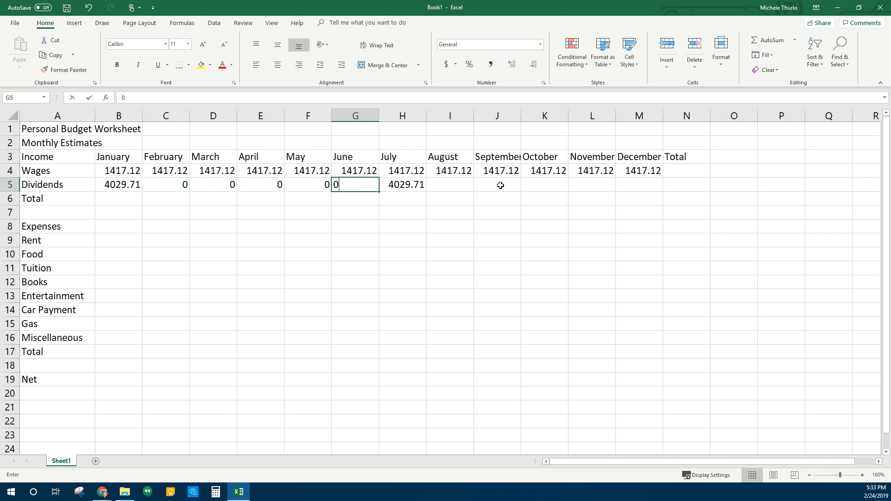
{"action": "key", "text": "Tab"}
Enter 0 as the August dividends amount in cell I5 and fill it across through December in M5
{"action": "key", "text": "Right"}
{"action": "key", "text": "Right"}
{"action": "key", "text": "Left"}
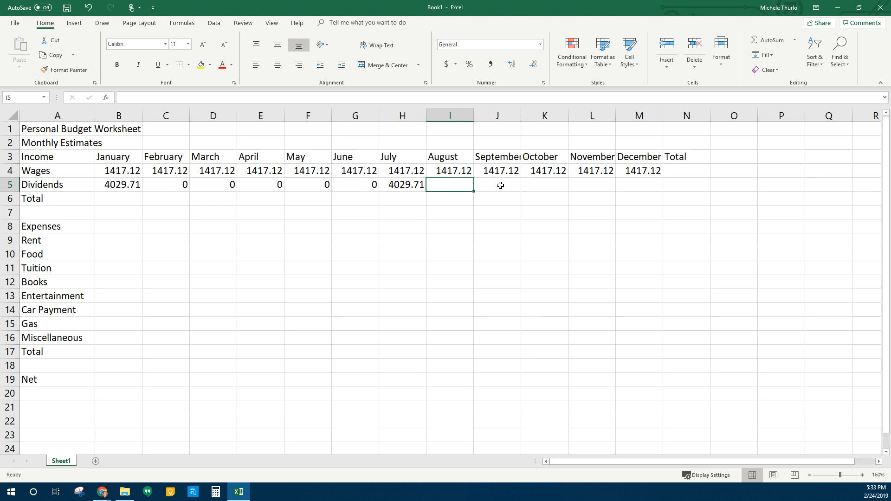
{"action": "type", "text": "0"}
{"action": "key", "text": "Right"}
{"action": "left_click", "coordinate": [501, 185]}
{"action": "left_click", "coordinate": [464, 184]}
{"action": "left_click_drag", "start_coordinate": [474, 191], "coordinate": [650, 190]}
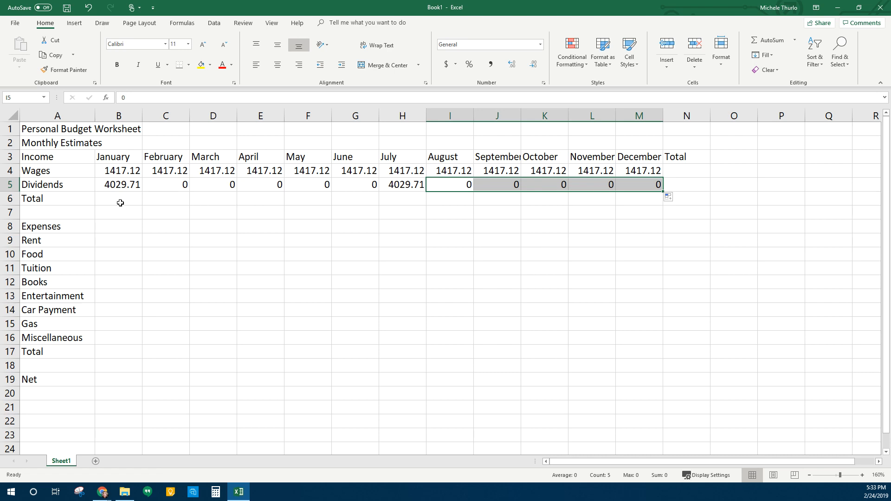
Enter the January expenses in cells B9 to B12: rent 410, food 280, tuition 1500 and books 500
{"action": "left_click", "coordinate": [100, 204]}
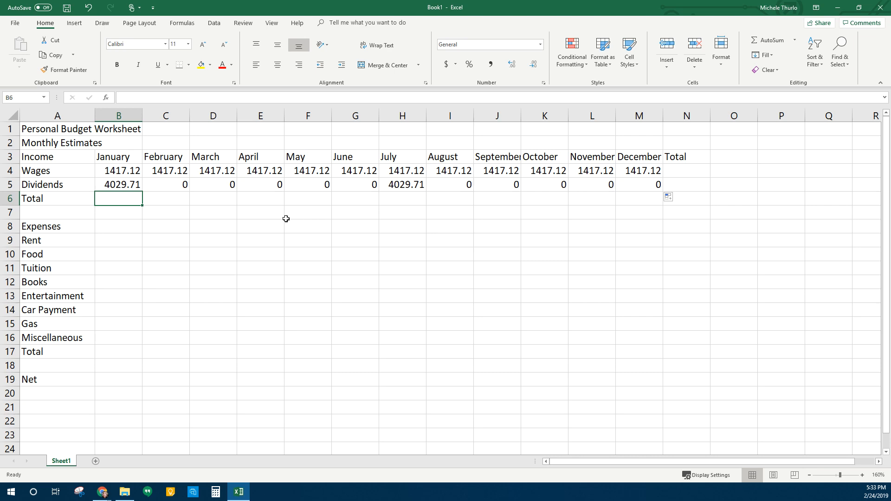
{"action": "left_click", "coordinate": [112, 242]}
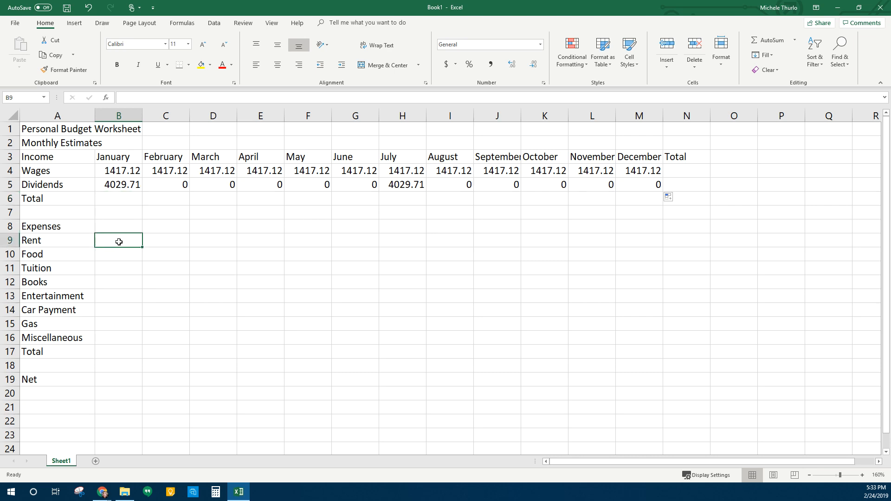
{"action": "type", "text": "410"}
{"action": "key", "text": "Return"}
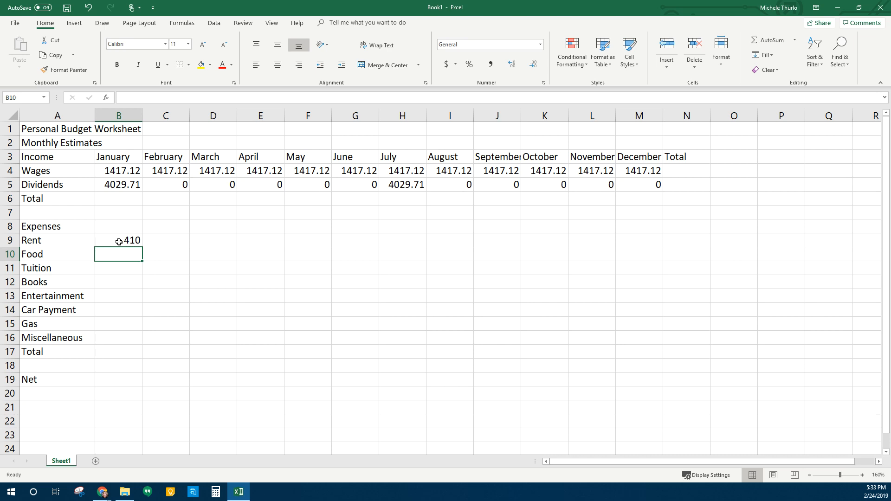
{"action": "type", "text": "280"}
{"action": "key", "text": "Return"}
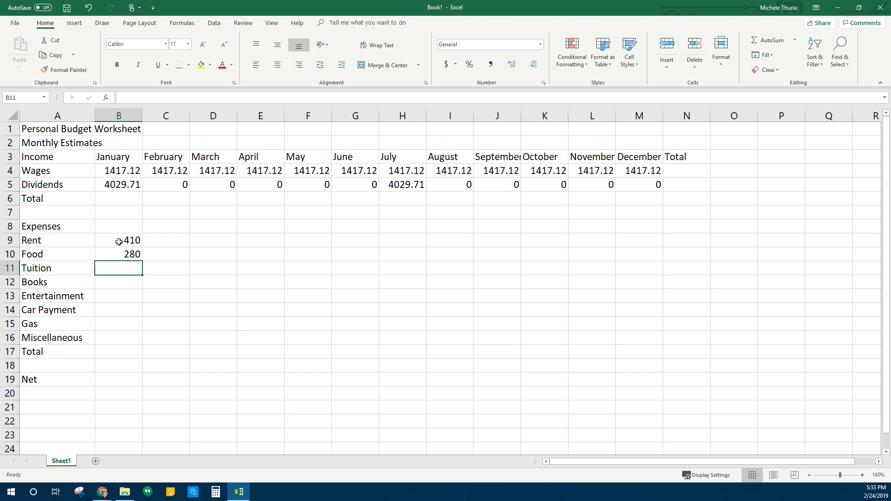
{"action": "type", "text": "1500"}
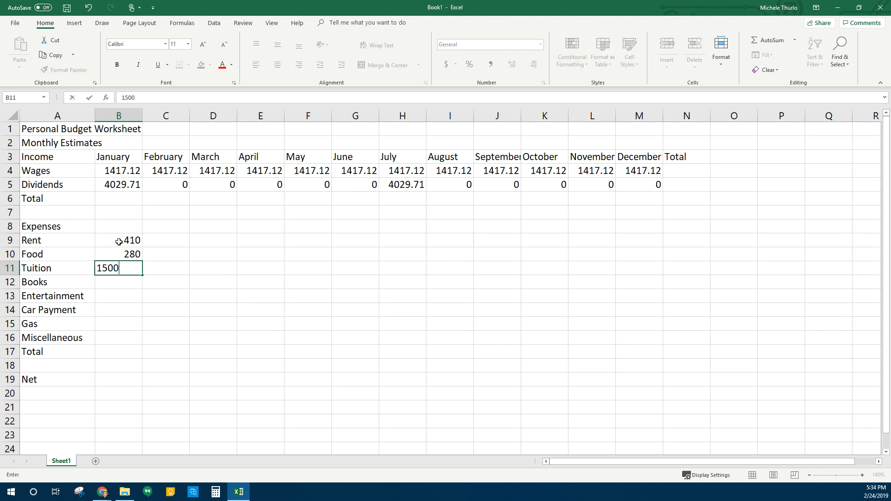
{"action": "key", "text": "Return"}
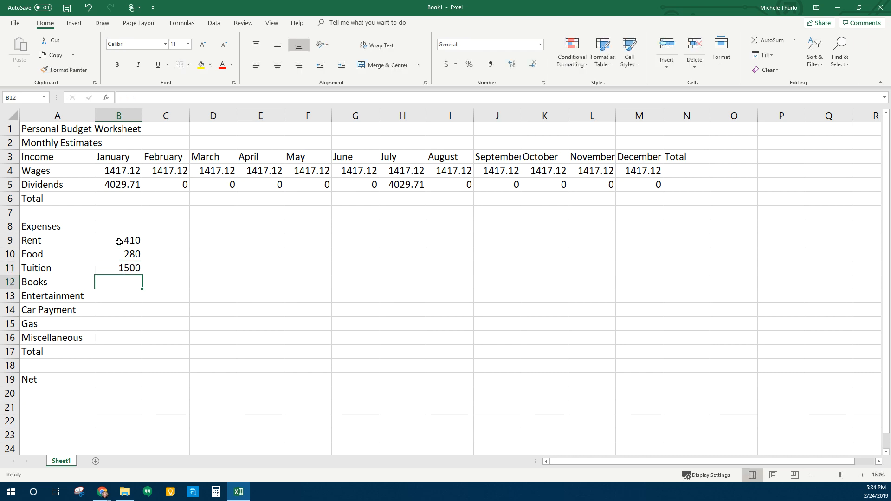
{"action": "type", "text": "500"}
{"action": "key", "text": "Return"}
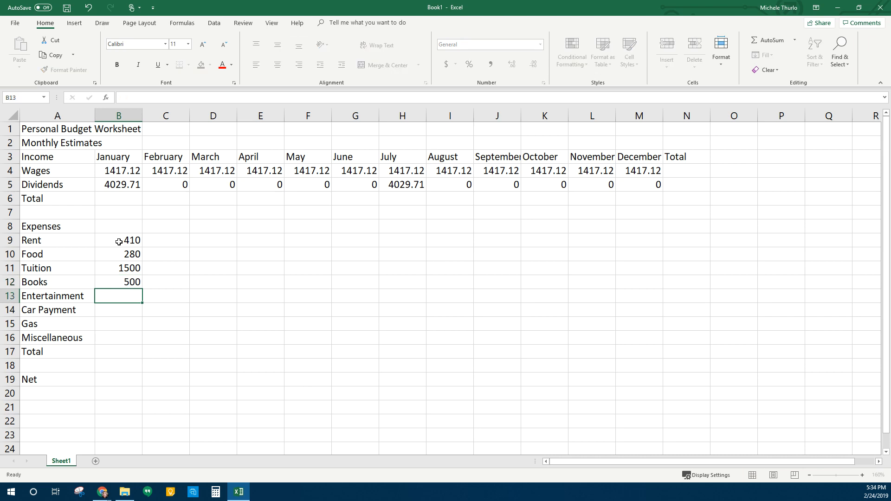
Enter the January expenses in cells B13 to B16: entertainment 100, car payment 215.47, gas 100 and miscellaneous 100
{"action": "type", "text": "100"}
{"action": "key", "text": "Return"}
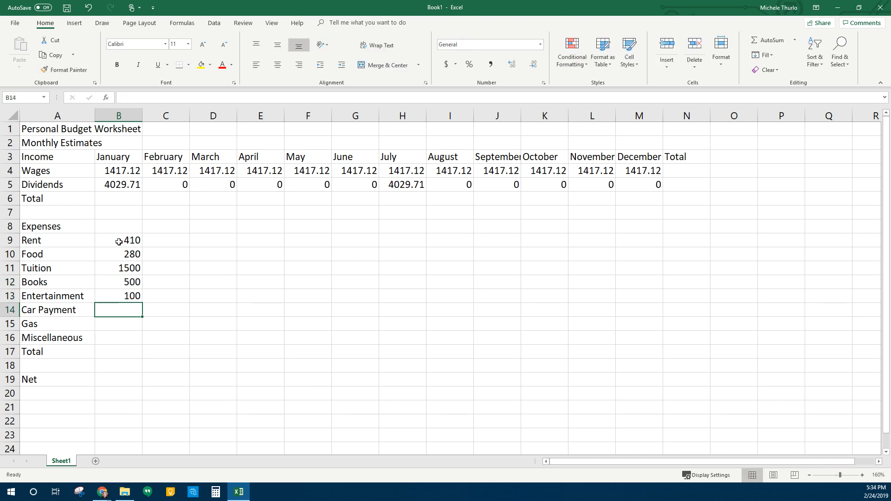
{"action": "type", "text": "215.47"}
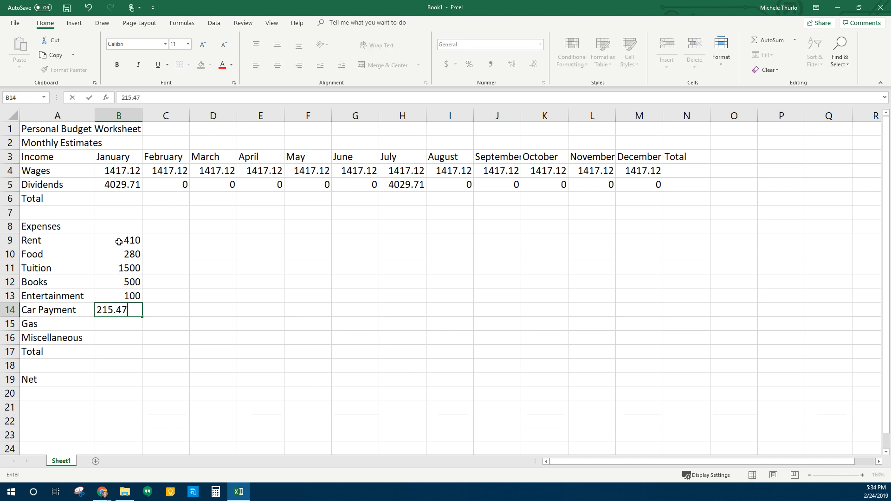
{"action": "key", "text": "Return"}
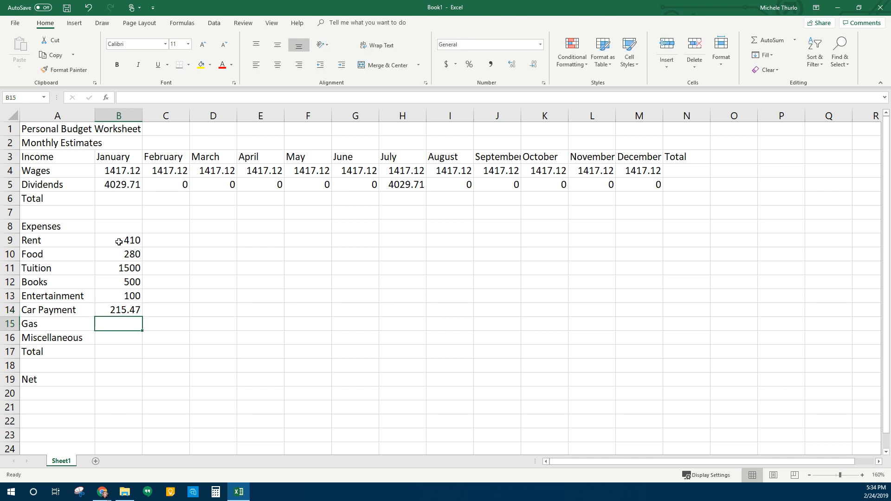
{"action": "type", "text": "100"}
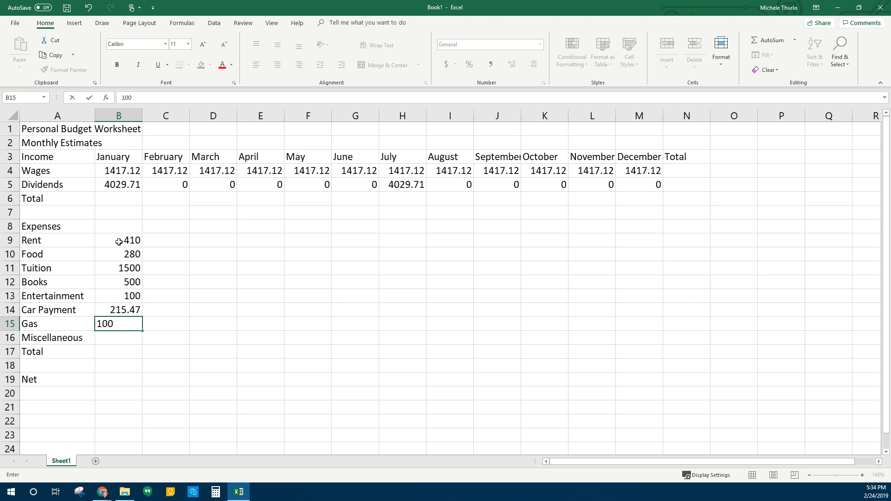
{"action": "key", "text": "Return"}
{"action": "type", "text": "100"}
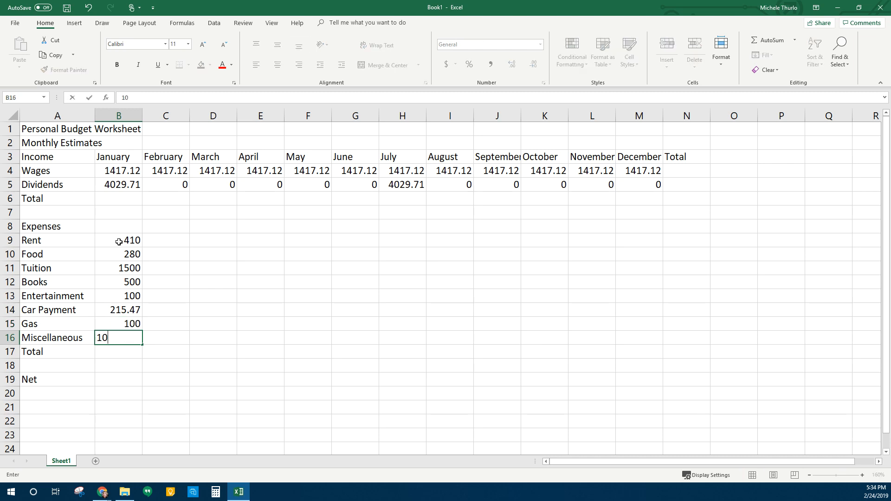
{"action": "key", "text": "Return"}
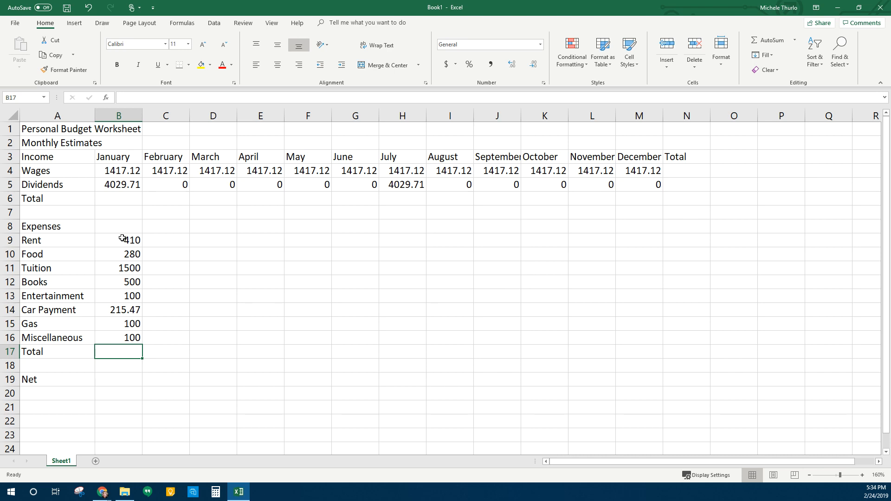
Fill the January rent and food amounts in B9:B10 across through December in column M
{"action": "left_click_drag", "start_coordinate": [122, 235], "coordinate": [124, 254]}
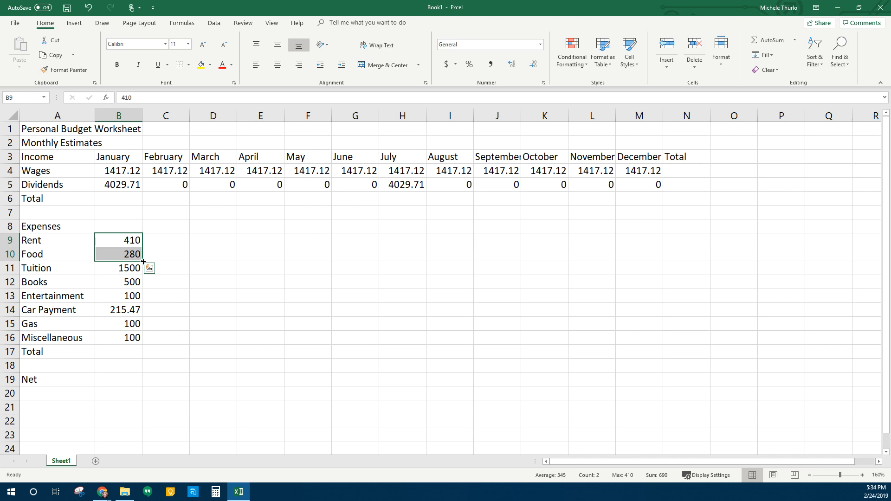
{"action": "left_click", "coordinate": [193, 242]}
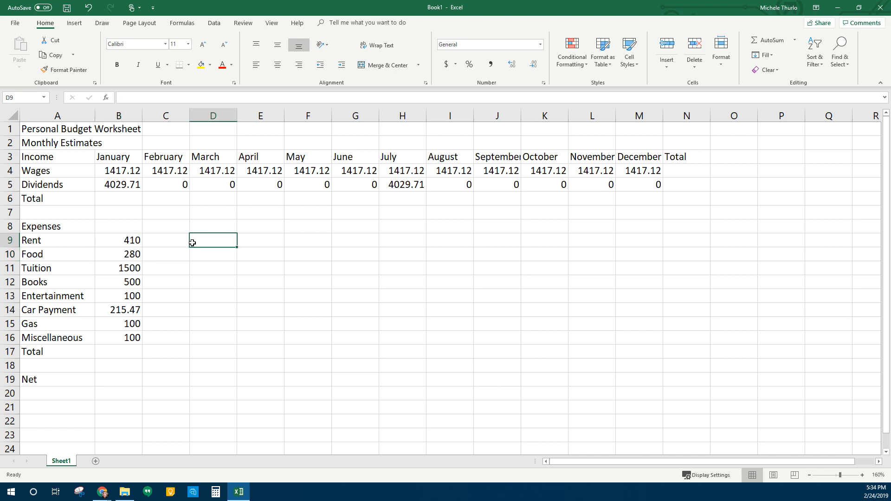
{"action": "left_click", "coordinate": [131, 240]}
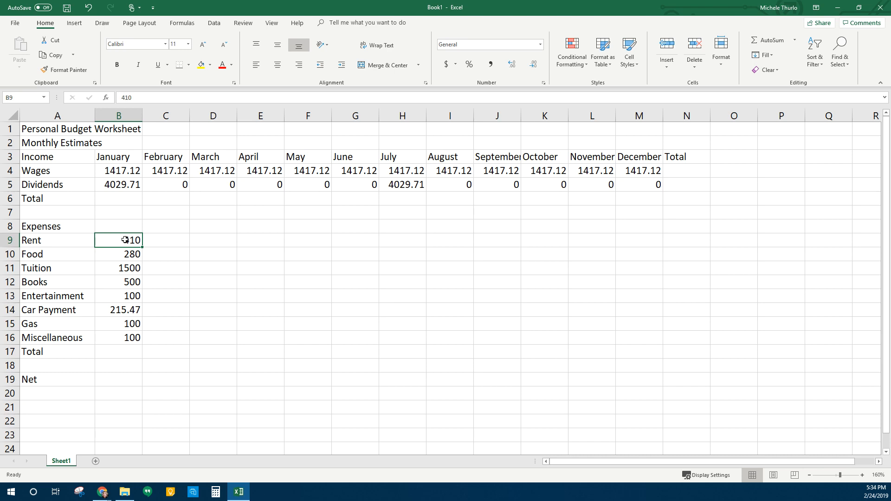
{"action": "left_click_drag", "start_coordinate": [125, 240], "coordinate": [124, 255]}
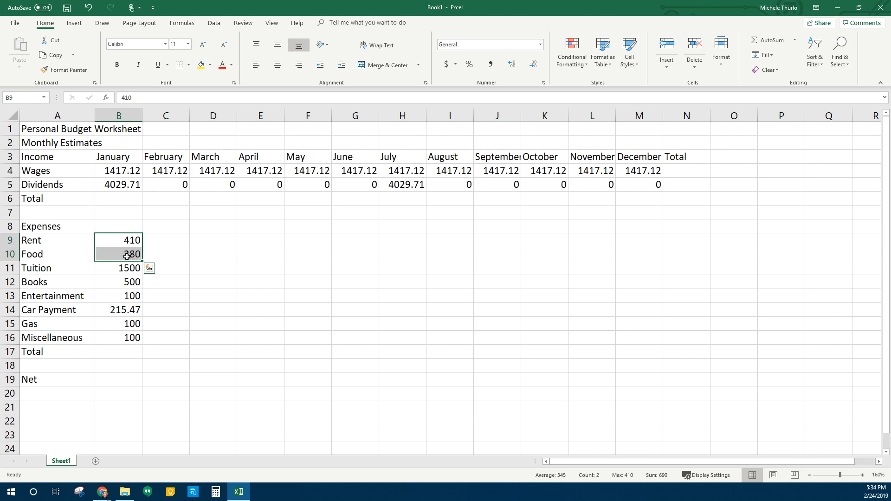
{"action": "left_click_drag", "start_coordinate": [142, 261], "coordinate": [643, 262]}
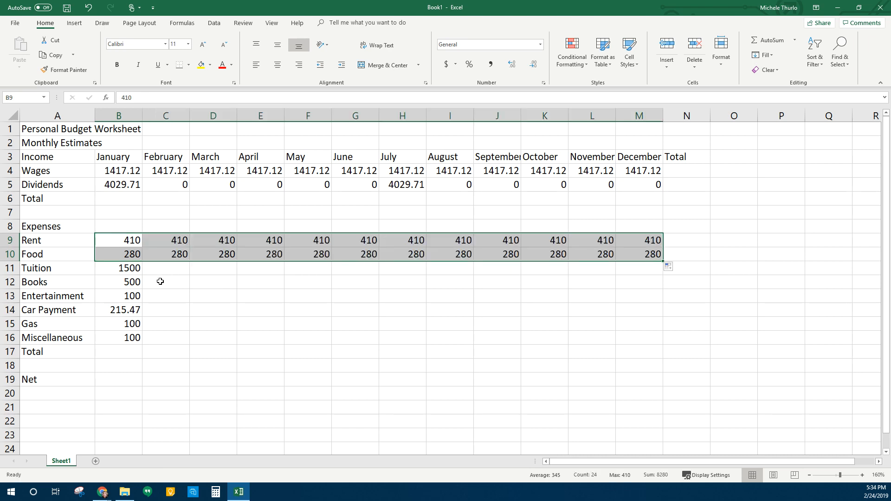
Fill the January entertainment, car payment, gas and miscellaneous amounts in B13:B16 across through December in column M
{"action": "left_click", "coordinate": [133, 269]}
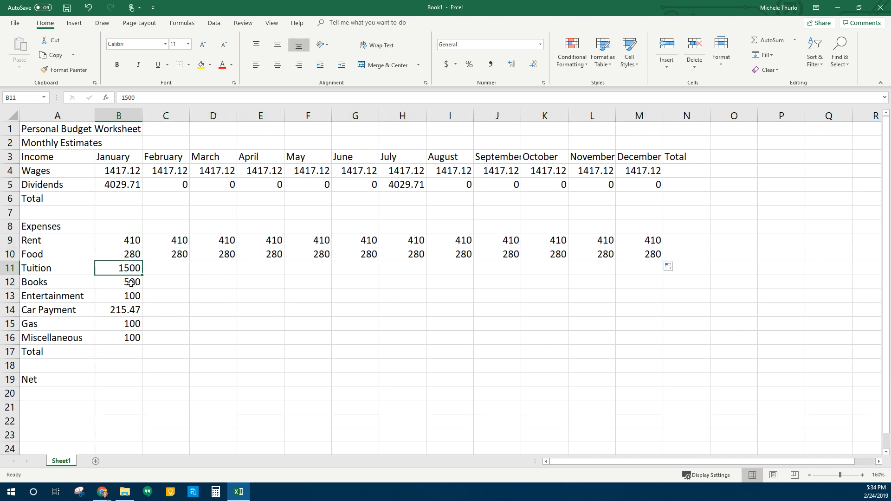
{"action": "left_click", "coordinate": [131, 283]}
{"action": "left_click", "coordinate": [125, 299]}
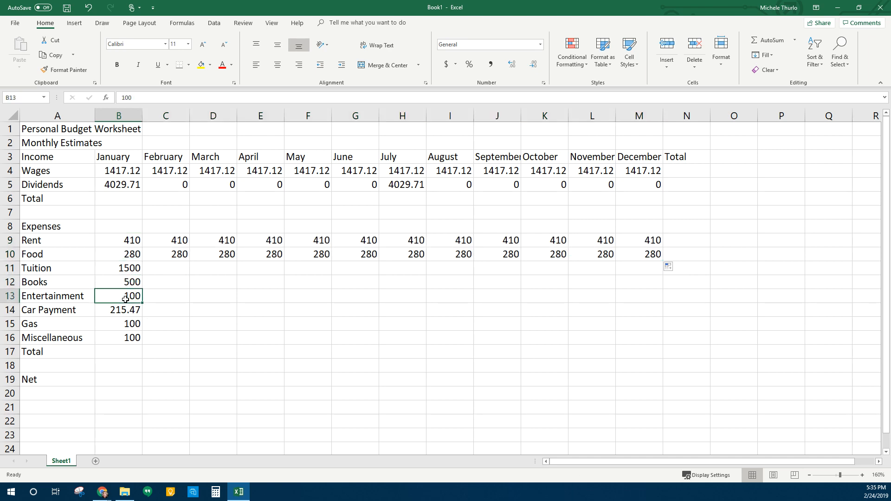
{"action": "left_click_drag", "start_coordinate": [126, 299], "coordinate": [129, 336]}
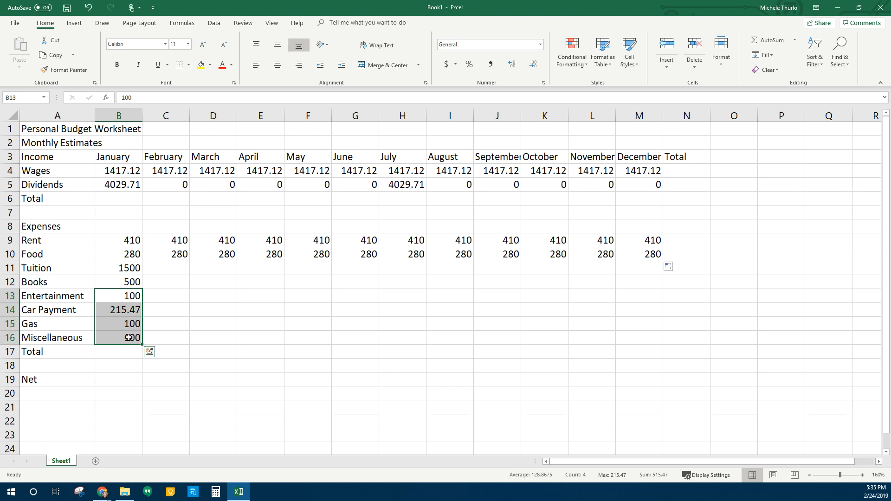
{"action": "left_click_drag", "start_coordinate": [142, 344], "coordinate": [654, 297]}
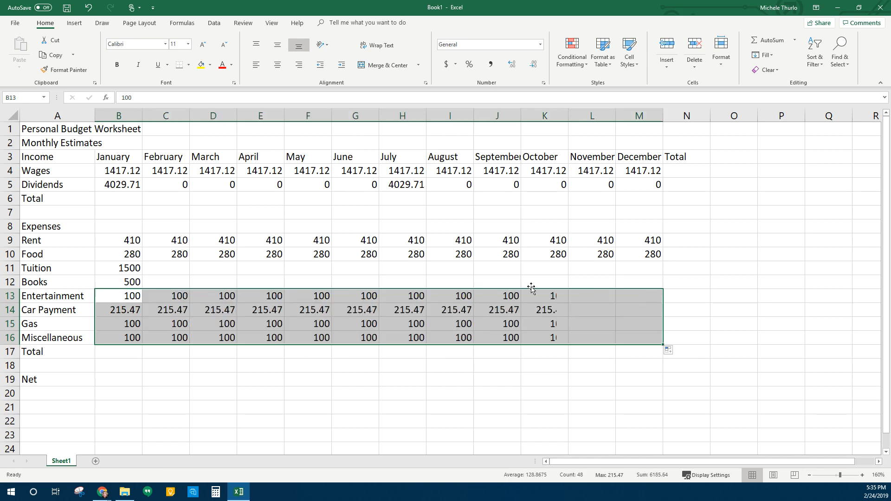
Enter the tuition amounts for May and August: 300 in F11 and 1500 in I11
{"action": "left_click", "coordinate": [161, 269]}
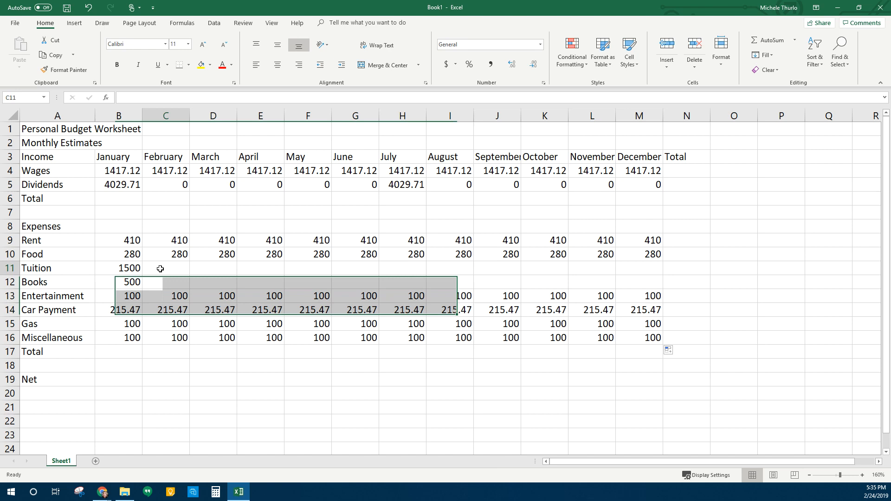
{"action": "left_click", "coordinate": [120, 269]}
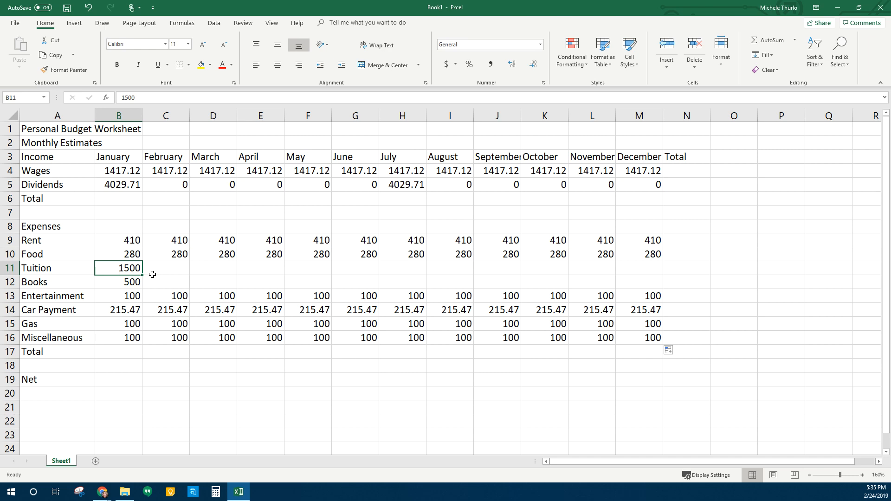
{"action": "left_click", "coordinate": [314, 269]}
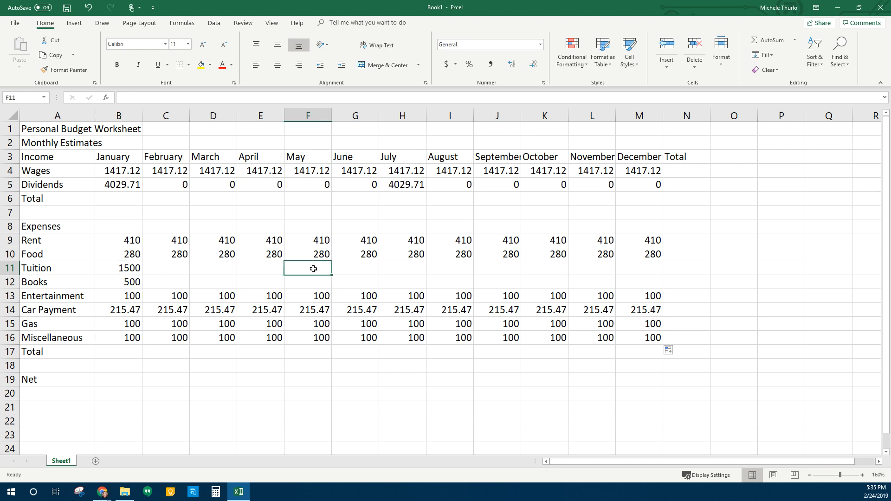
{"action": "type", "text": "300"}
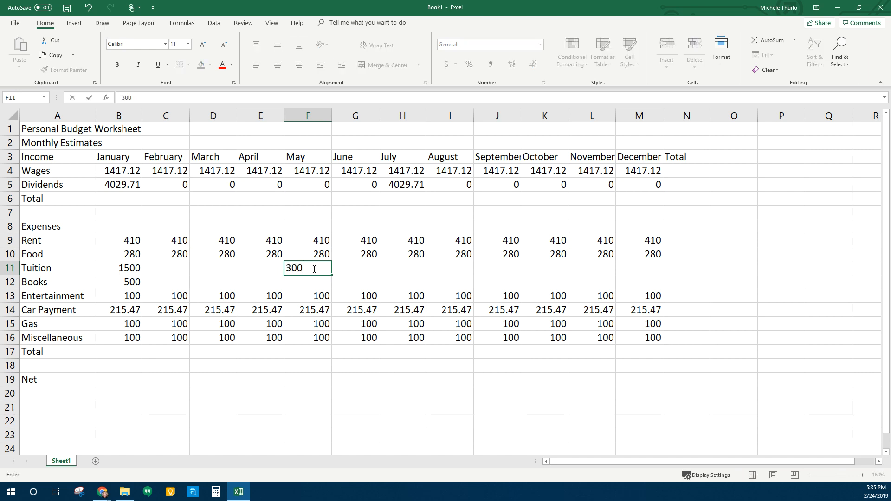
{"action": "key", "text": "Tab"}
{"action": "key", "text": "Tab"}
{"action": "key", "text": "Tab"}
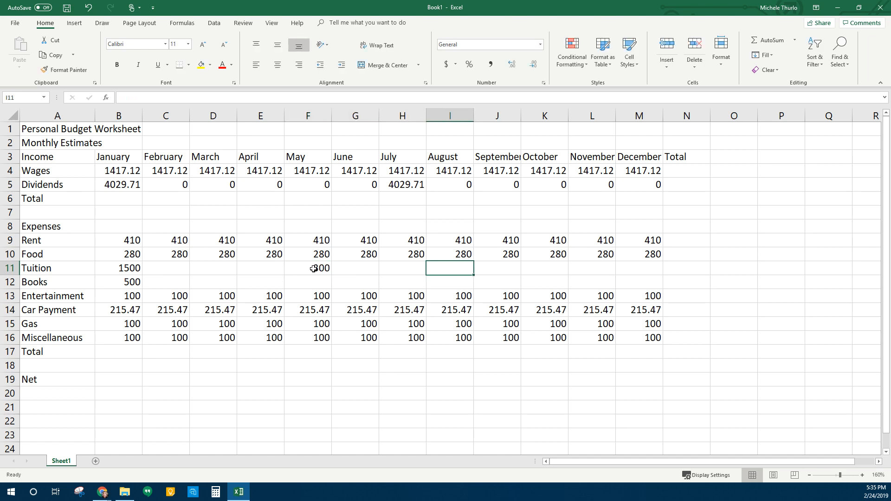
{"action": "type", "text": "1500"}
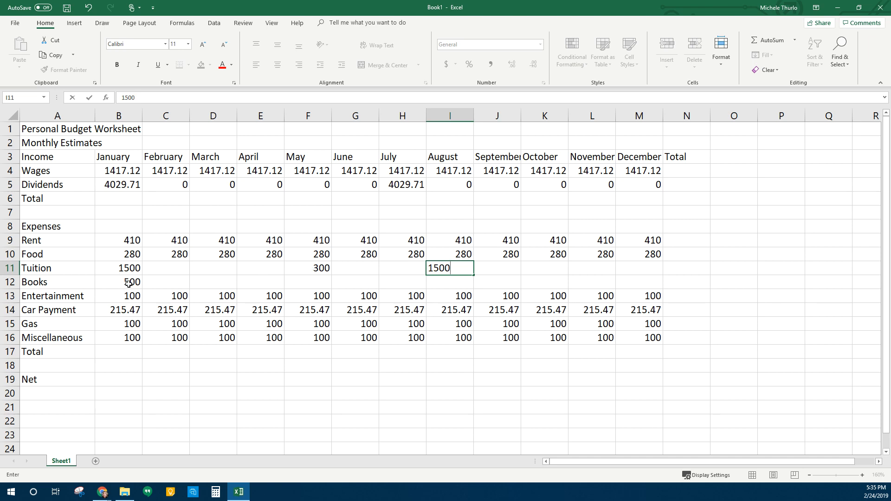
Enter the books amounts for May and August: 100 in F12 and 500 in I12
{"action": "left_click", "coordinate": [312, 284]}
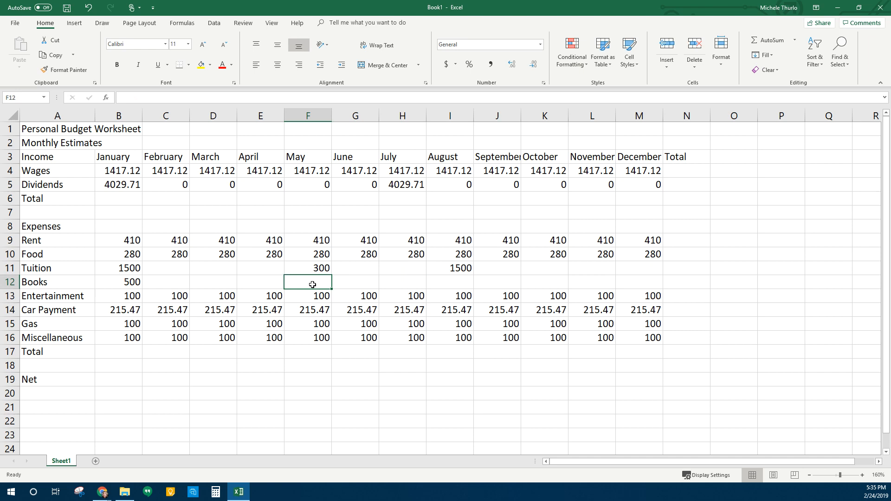
{"action": "type", "text": "100"}
{"action": "key", "text": "Tab"}
{"action": "key", "text": "Tab"}
{"action": "key", "text": "Tab"}
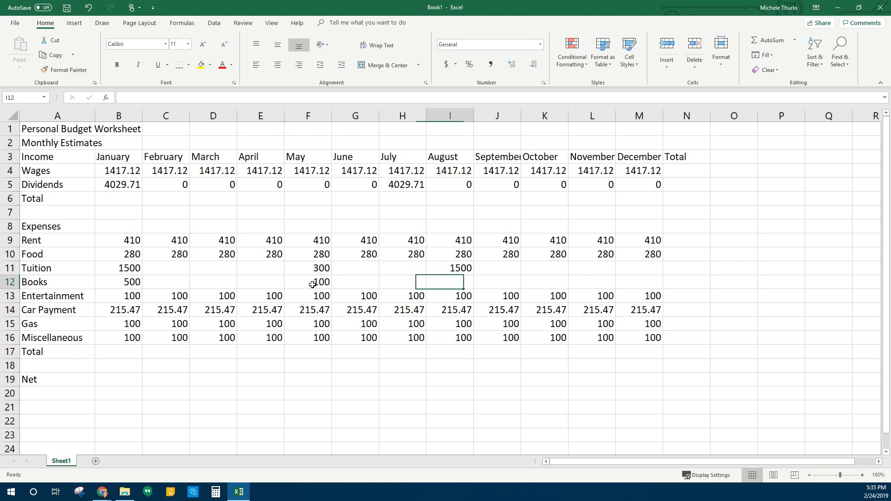
{"action": "type", "text": "500"}
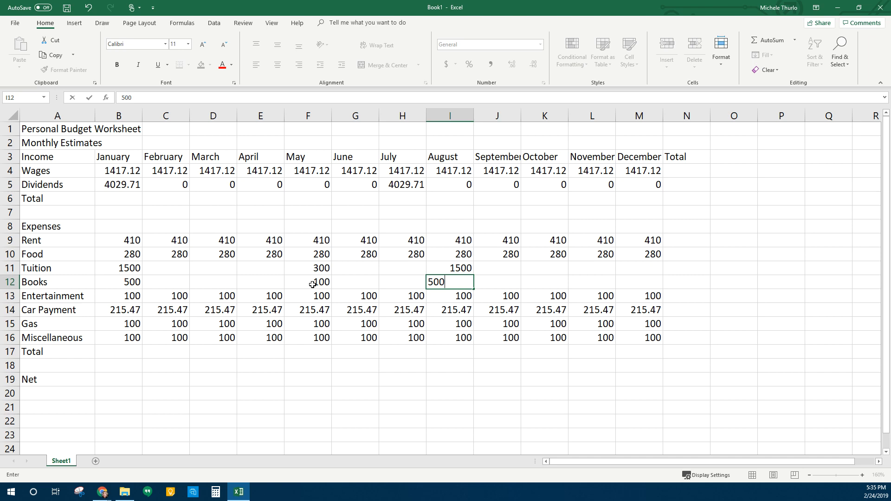
{"action": "key", "text": "Return"}
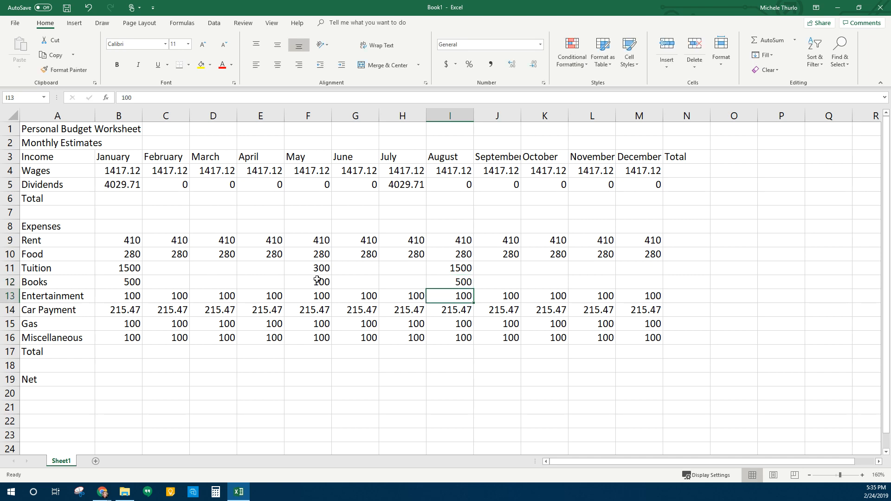
Enter 0 for February tuition and books in C11:C12 and fill both across through April in column E
{"action": "left_click", "coordinate": [175, 269]}
{"action": "type", "text": "0"}
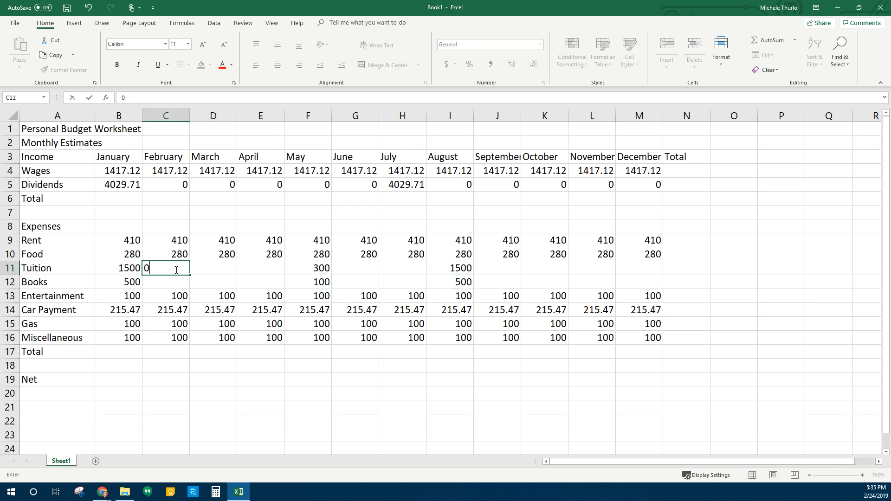
{"action": "key", "text": "Return"}
{"action": "type", "text": "0"}
{"action": "key", "text": "Return"}
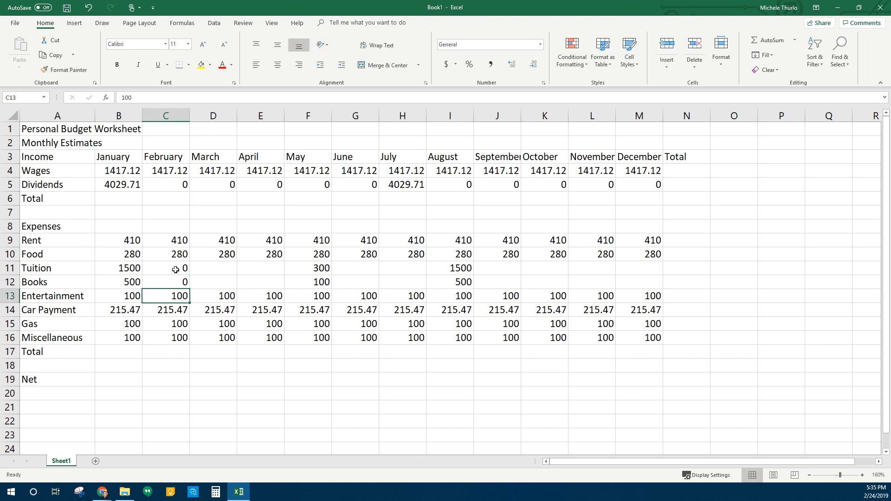
{"action": "left_click", "coordinate": [182, 274]}
{"action": "left_click_drag", "start_coordinate": [182, 276], "coordinate": [281, 290]}
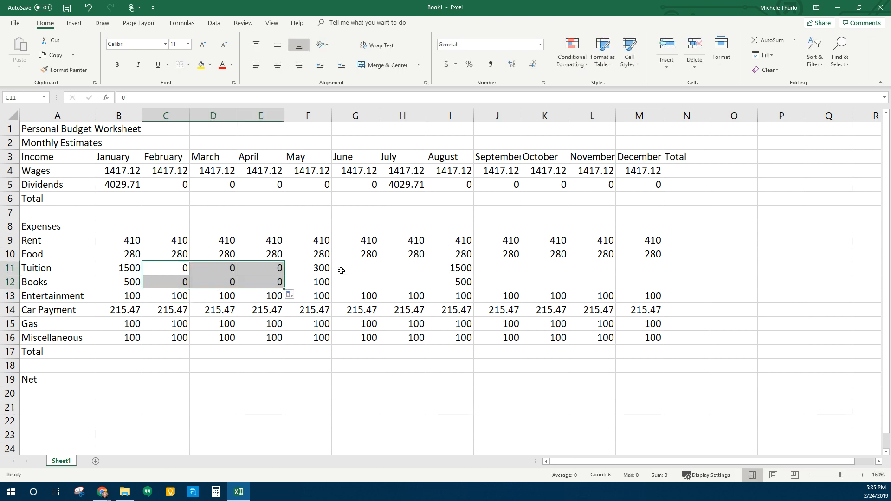
Copy the February tuition and books zeros in C11:C12 to June and July in columns G and H
{"action": "left_click", "coordinate": [199, 268]}
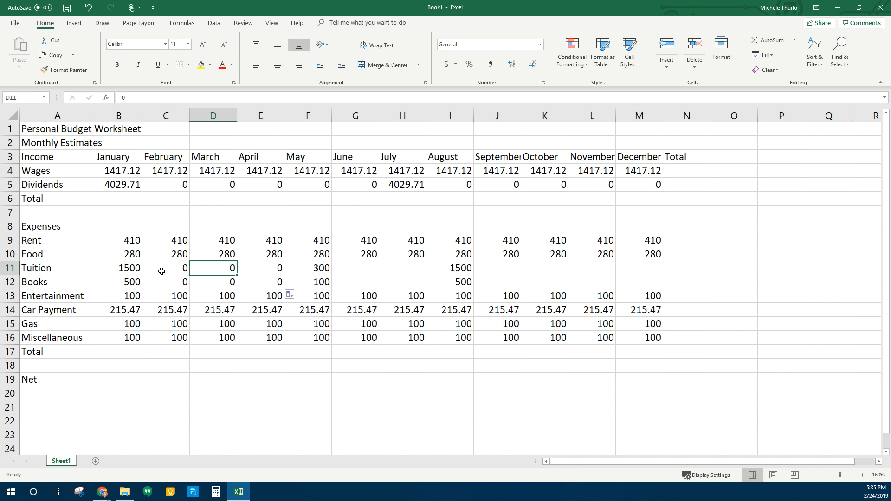
{"action": "left_click", "coordinate": [354, 268]}
{"action": "left_click", "coordinate": [167, 270]}
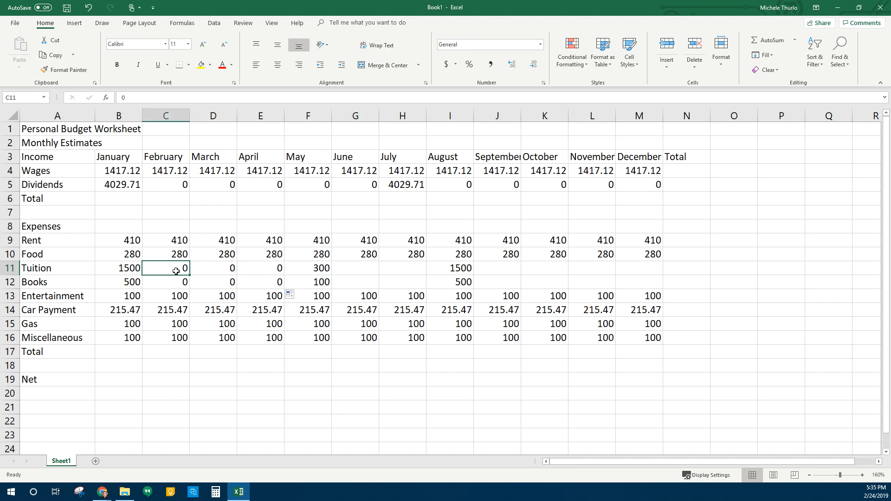
{"action": "left_click_drag", "start_coordinate": [177, 272], "coordinate": [174, 282]}
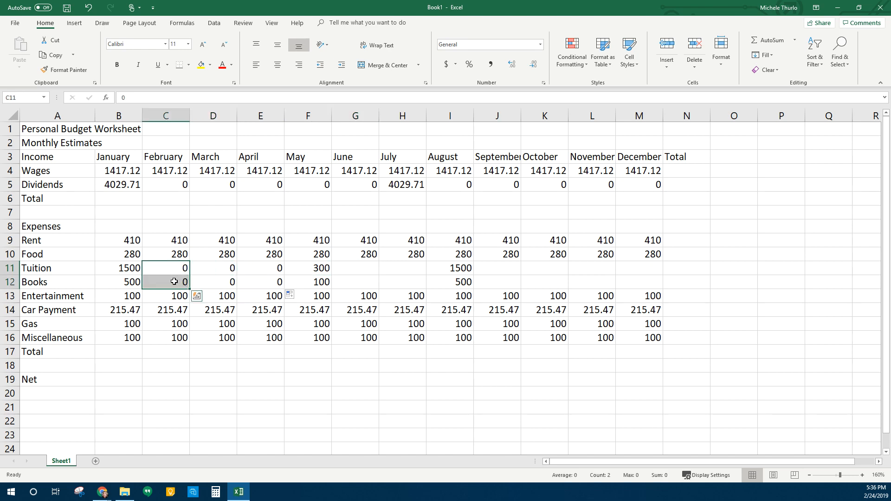
{"action": "key", "text": "ctrl+c"}
{"action": "left_click", "coordinate": [365, 270]}
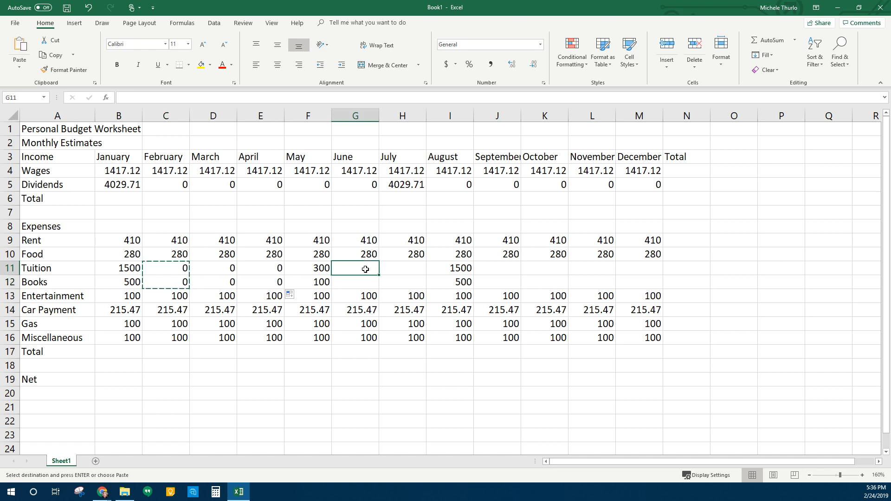
{"action": "key", "text": "ctrl+v"}
{"action": "left_click", "coordinate": [404, 270]}
{"action": "key", "text": "ctrl+v"}
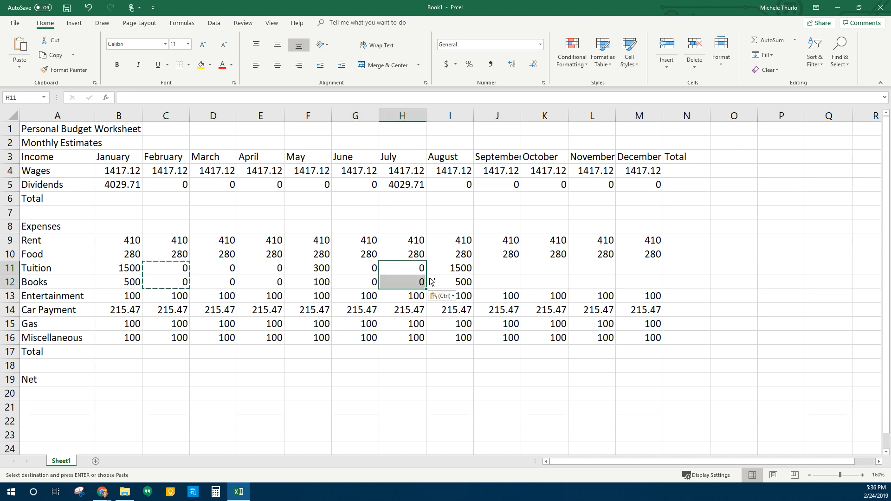
Paste the copied tuition and books zeros into September through December, rows 11 and 12 of columns J to M
{"action": "left_click", "coordinate": [506, 269]}
{"action": "key", "text": "ctrl+v"}
{"action": "left_click", "coordinate": [546, 269]}
{"action": "key", "text": "ctrl+v"}
{"action": "left_click", "coordinate": [594, 269]}
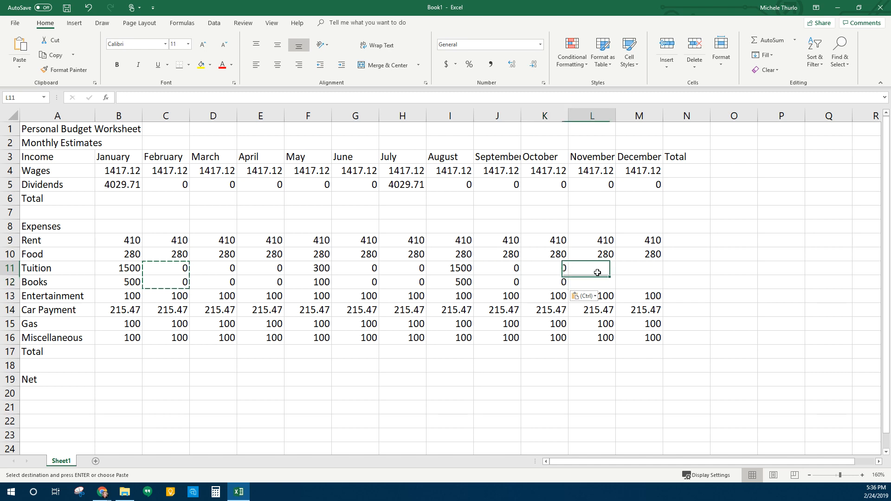
{"action": "key", "text": "ctrl+v"}
{"action": "left_click", "coordinate": [638, 270]}
{"action": "key", "text": "ctrl+v"}
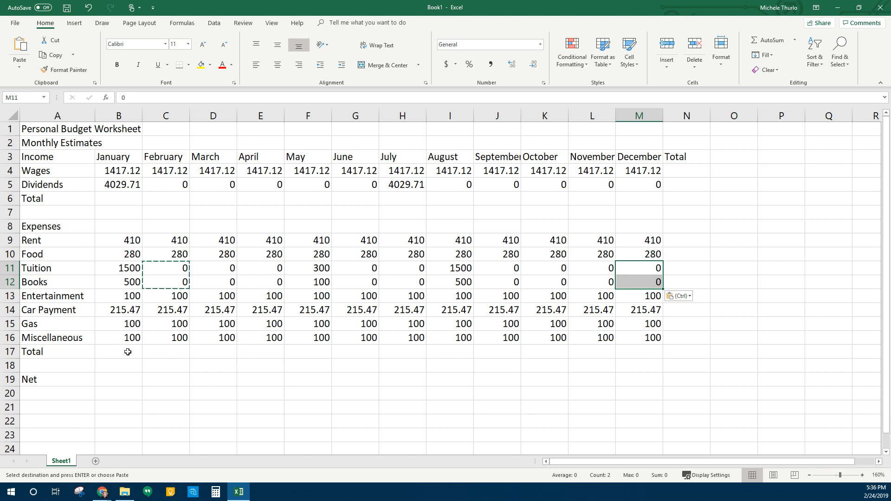
{"action": "left_click", "coordinate": [170, 407]}
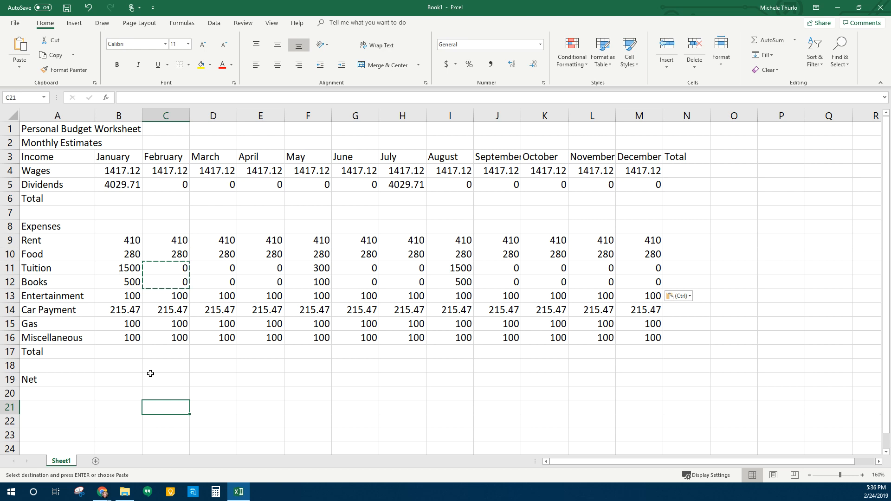
Total the January income in B6 with AutoSum over B4:B5
{"action": "left_click", "coordinate": [125, 200]}
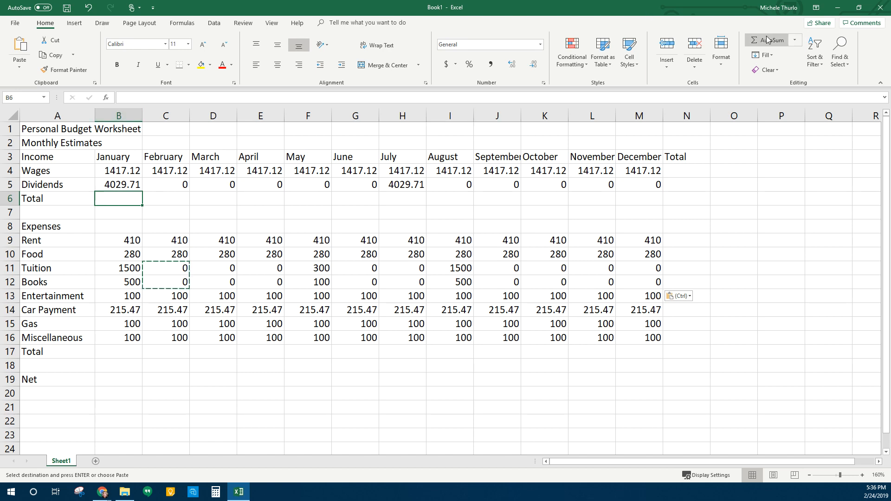
{"action": "left_click", "coordinate": [795, 40]}
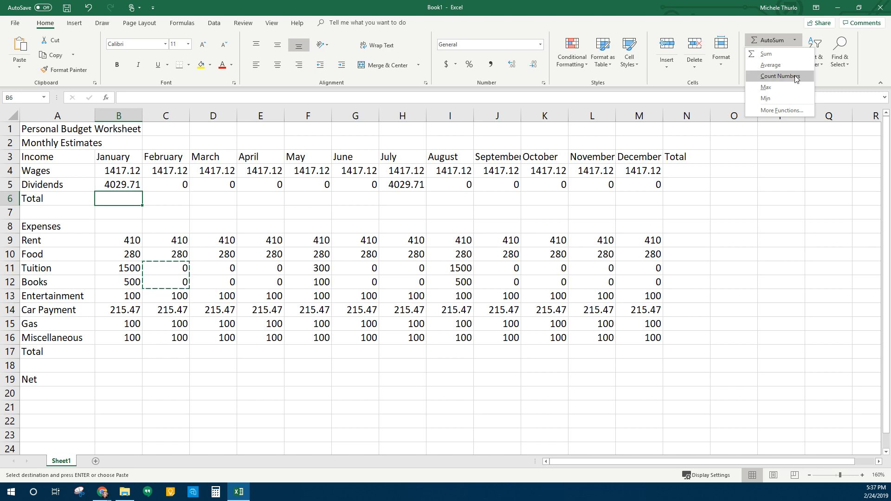
{"action": "left_click", "coordinate": [764, 41]}
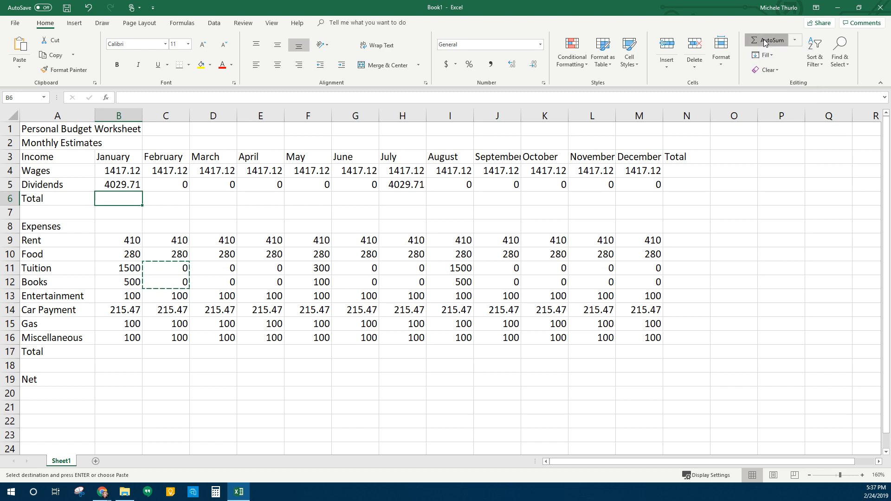
{"action": "left_click", "coordinate": [764, 41]}
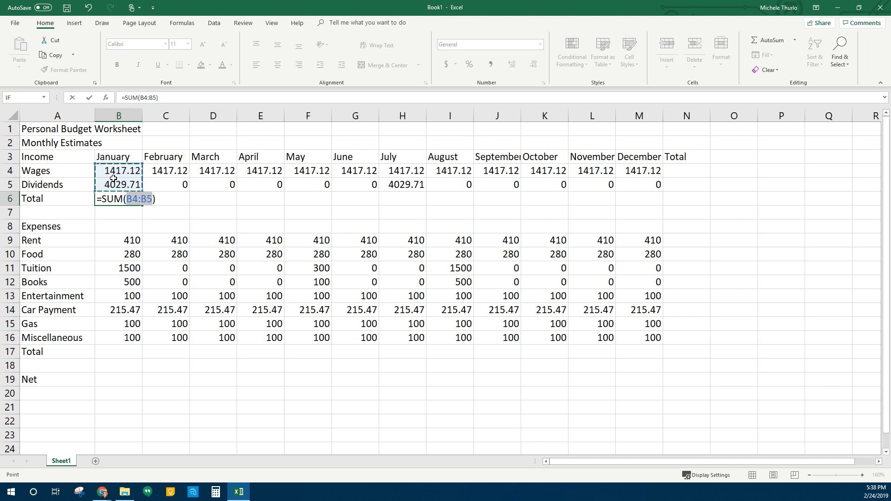
{"action": "key", "text": "Return"}
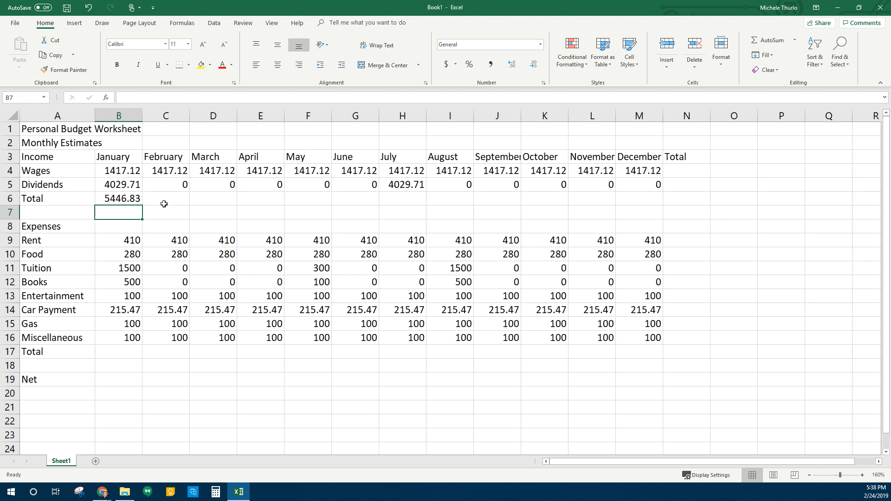
Fill the January income total formula in B6 across through December in column M
{"action": "left_click", "coordinate": [125, 197]}
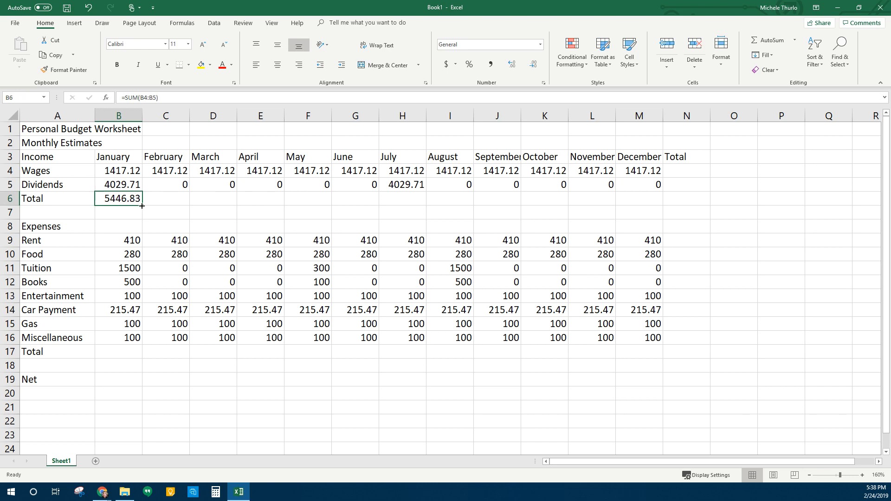
{"action": "left_click_drag", "start_coordinate": [142, 205], "coordinate": [654, 196]}
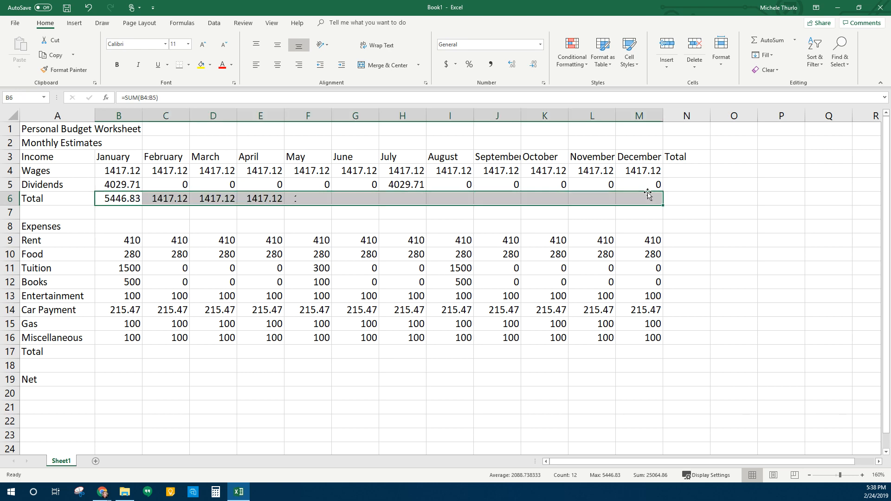
{"action": "left_click", "coordinate": [698, 213]}
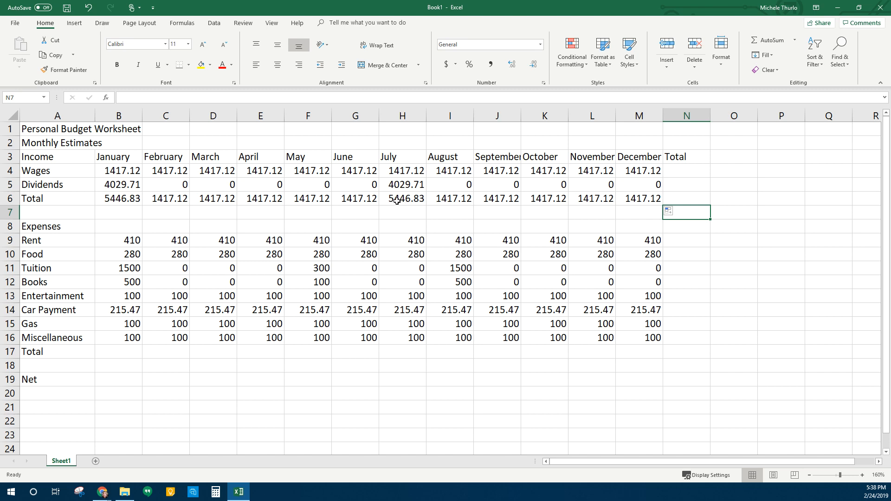
Total the January expenses in B17 with AutoSum over B9:B16 and fill the formula across through December in column M
{"action": "left_click", "coordinate": [124, 355]}
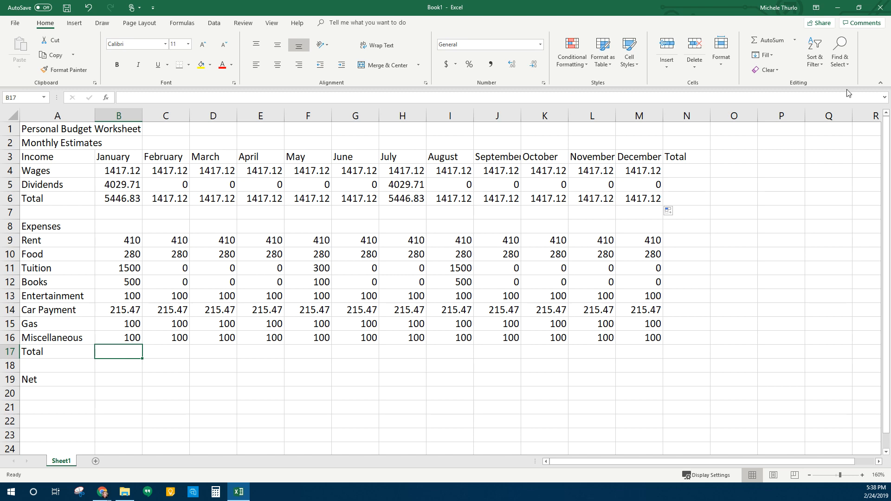
{"action": "left_click", "coordinate": [766, 40]}
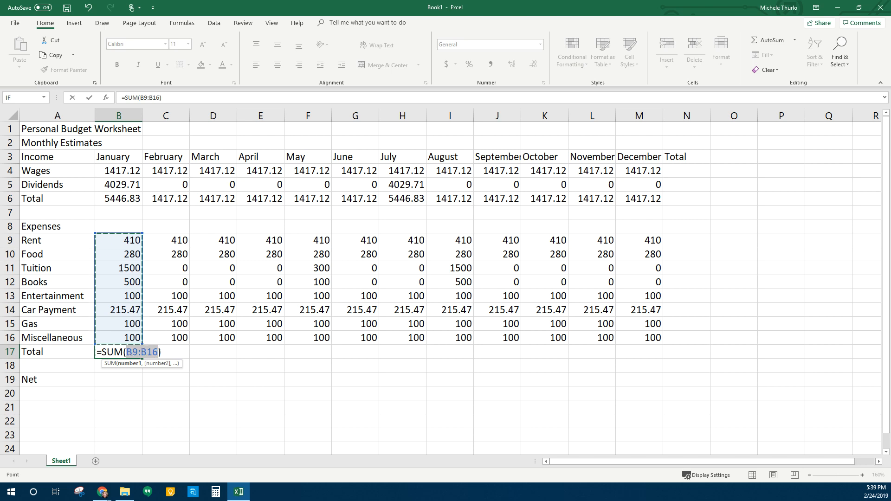
{"action": "key", "text": "Return"}
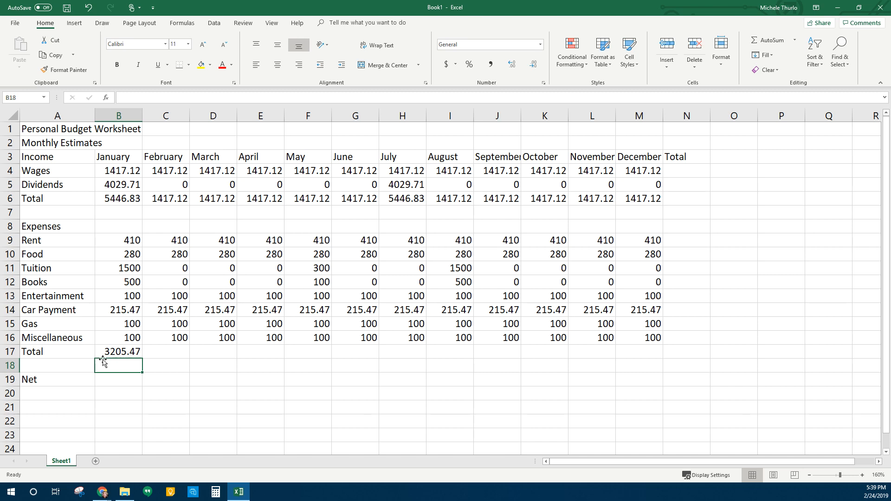
{"action": "left_click", "coordinate": [125, 351]}
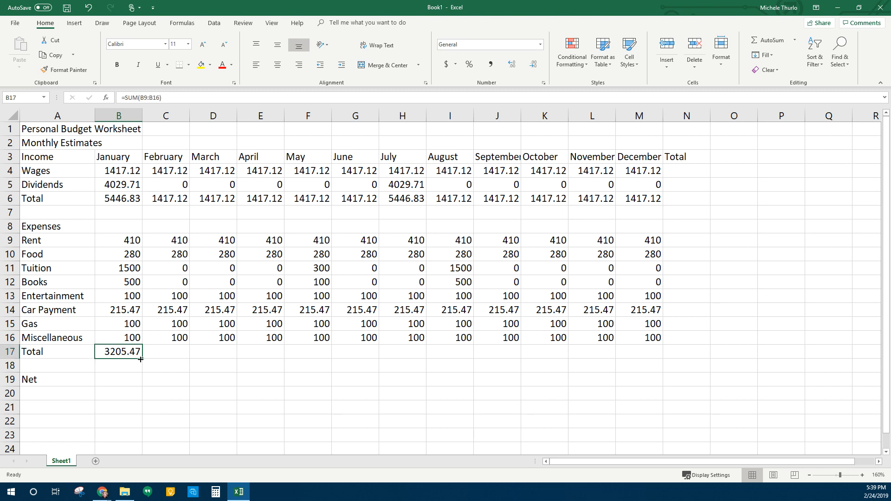
{"action": "left_click_drag", "start_coordinate": [140, 359], "coordinate": [647, 339]}
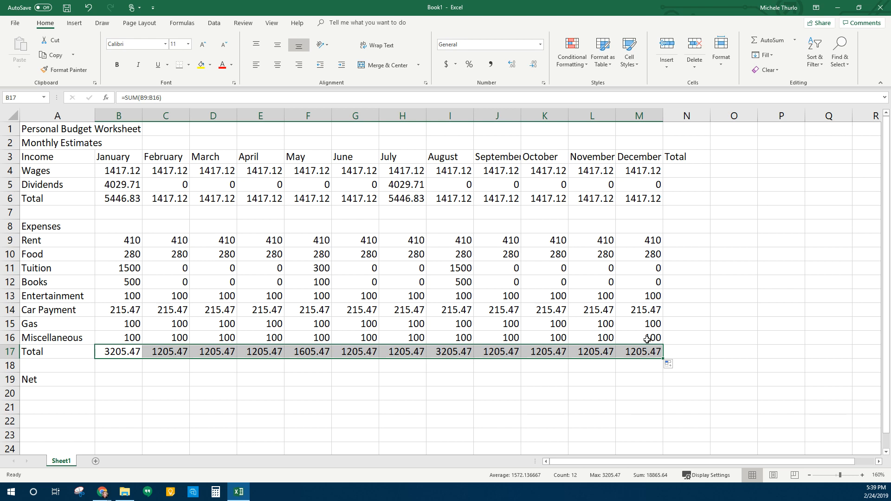
Total the yearly wages in N4 and dividends in N5 with AutoSum over columns B to M
{"action": "left_click", "coordinate": [681, 168]}
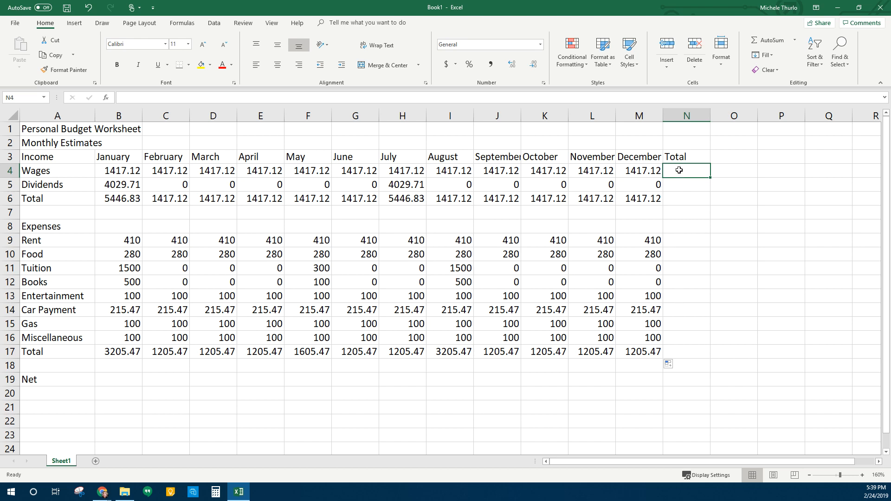
{"action": "left_click", "coordinate": [770, 41]}
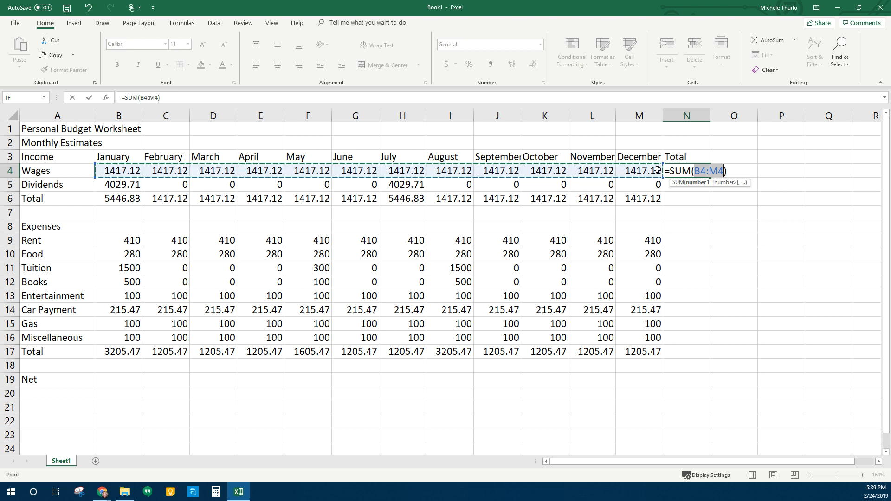
{"action": "key", "text": "Return"}
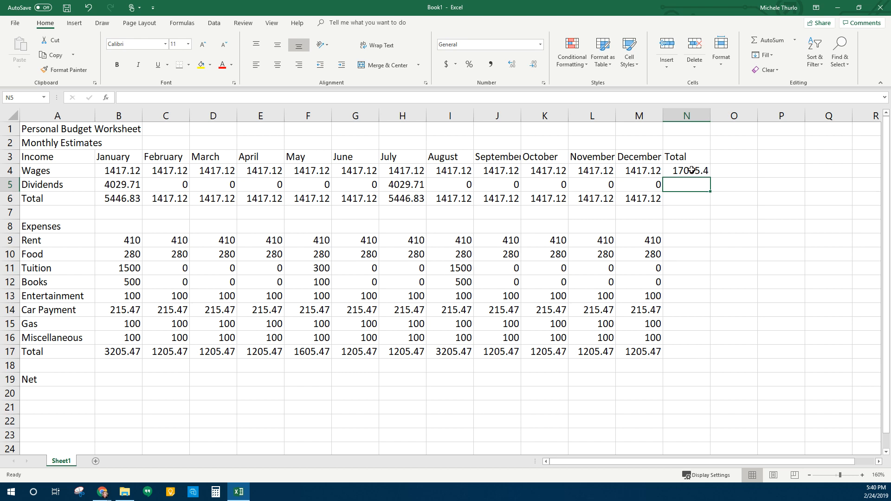
{"action": "left_click", "coordinate": [762, 42]}
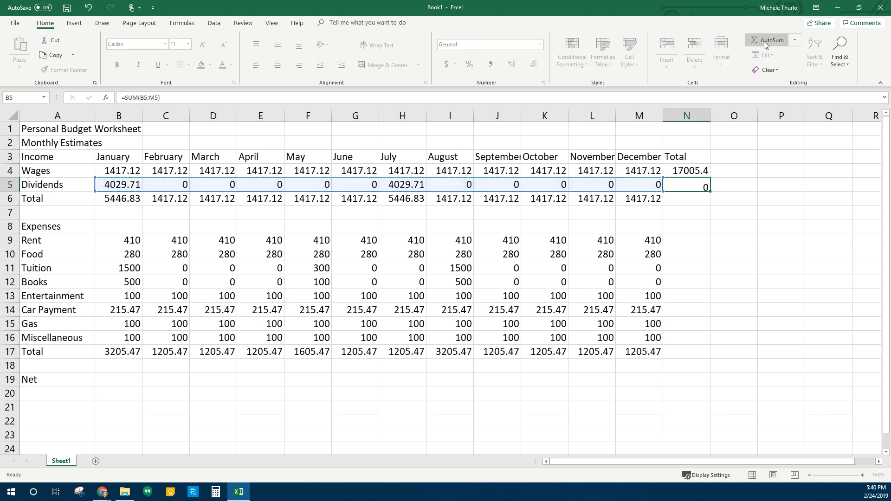
{"action": "key", "text": "Return"}
Total the yearly income in N6 with AutoSum, changing the summed range to B6:M6
{"action": "left_click", "coordinate": [771, 42]}
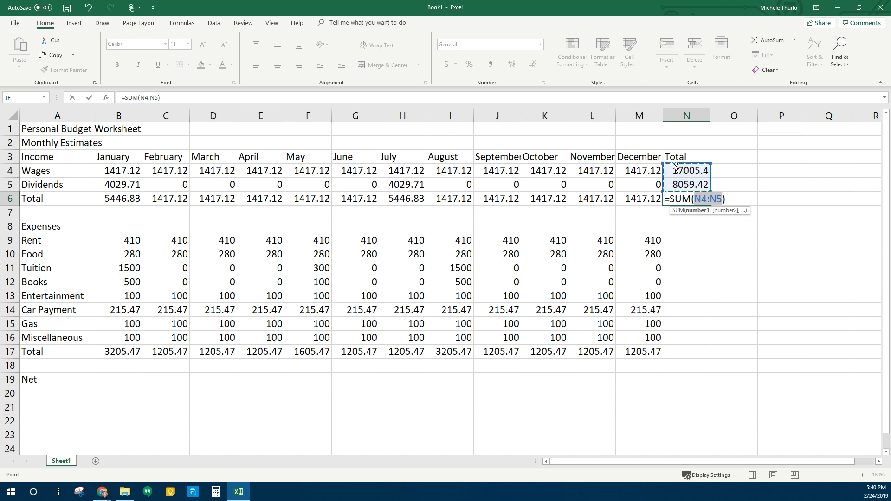
{"action": "left_click", "coordinate": [116, 201]}
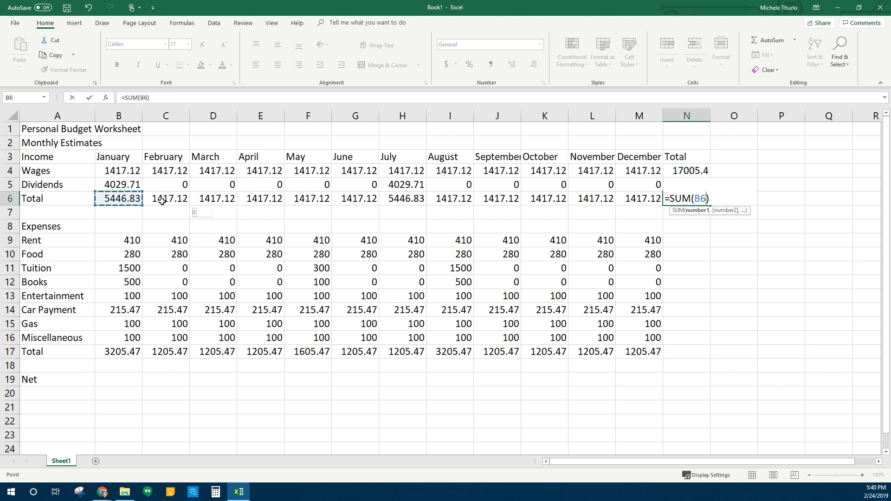
{"action": "left_click_drag", "start_coordinate": [162, 201], "coordinate": [645, 199]}
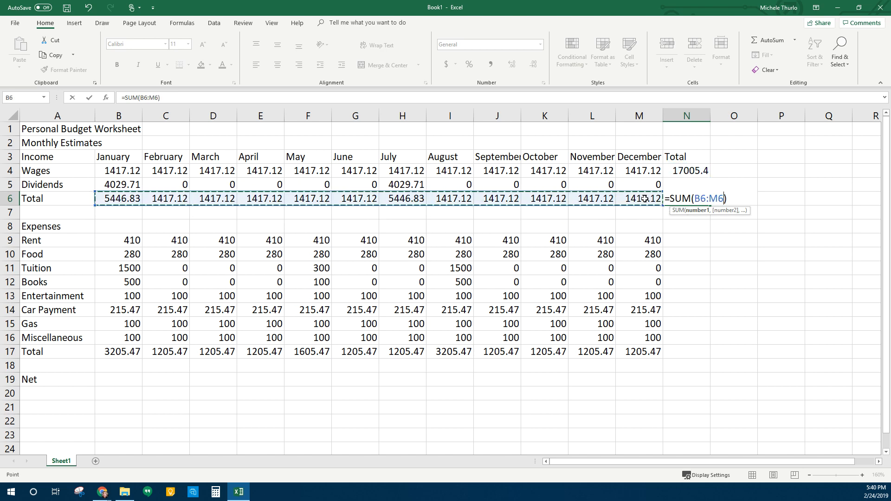
{"action": "key", "text": "Return"}
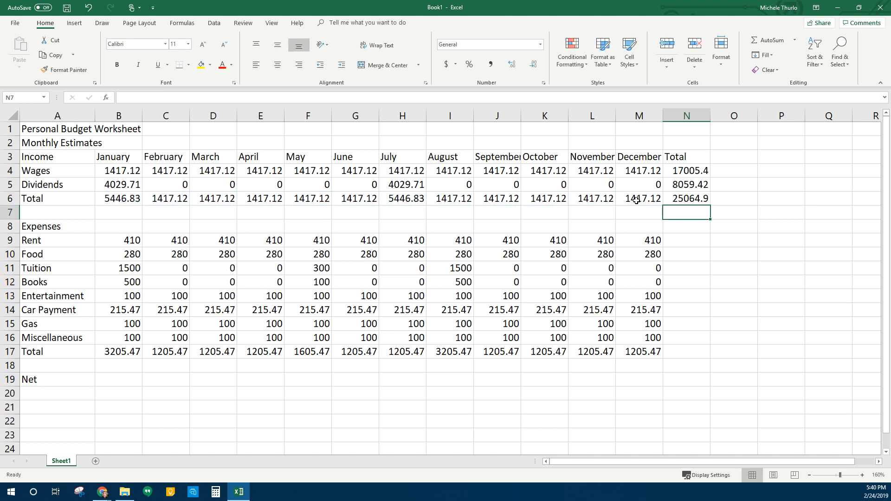
Check the yearly income formula in N6 and fill it down through the expenses total in N17
{"action": "left_click", "coordinate": [679, 200]}
{"action": "double_click", "coordinate": [679, 199]}
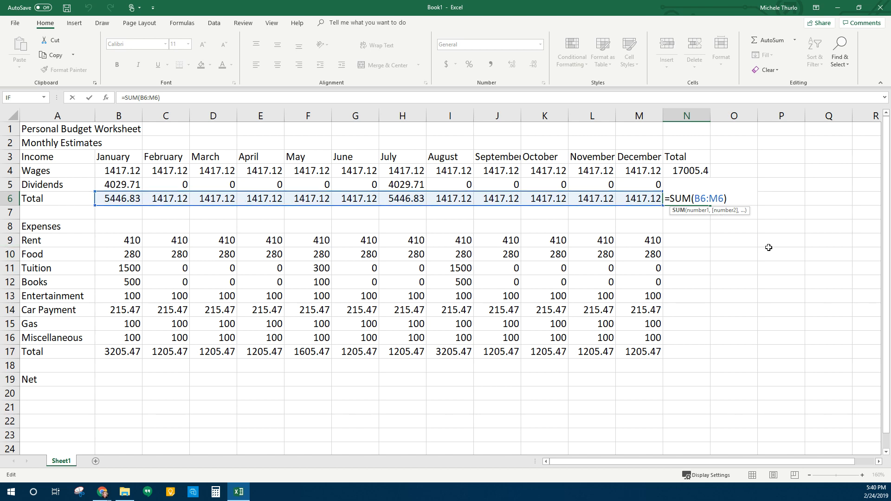
{"action": "key", "text": "ctrl+Return"}
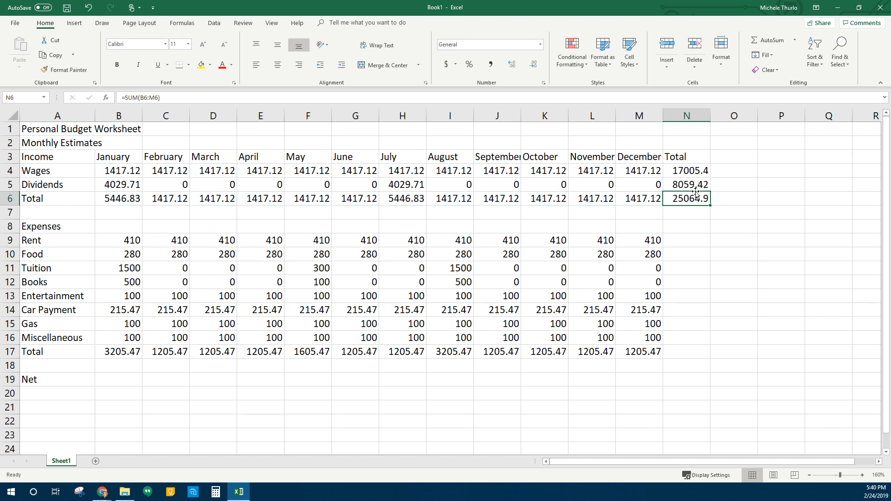
{"action": "left_click_drag", "start_coordinate": [710, 205], "coordinate": [725, 359]}
{"action": "left_click", "coordinate": [762, 315]}
Clear the unneeded total formulas from N7 and N8, beside the blank row and the Expenses heading
{"action": "left_click", "coordinate": [683, 212]}
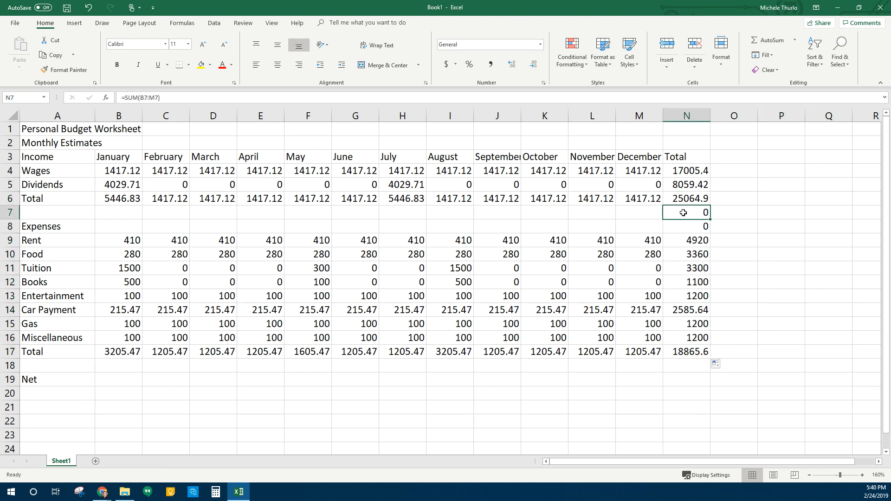
{"action": "key", "text": "Delete"}
{"action": "key", "text": "Down"}
{"action": "key", "text": "Delete"}
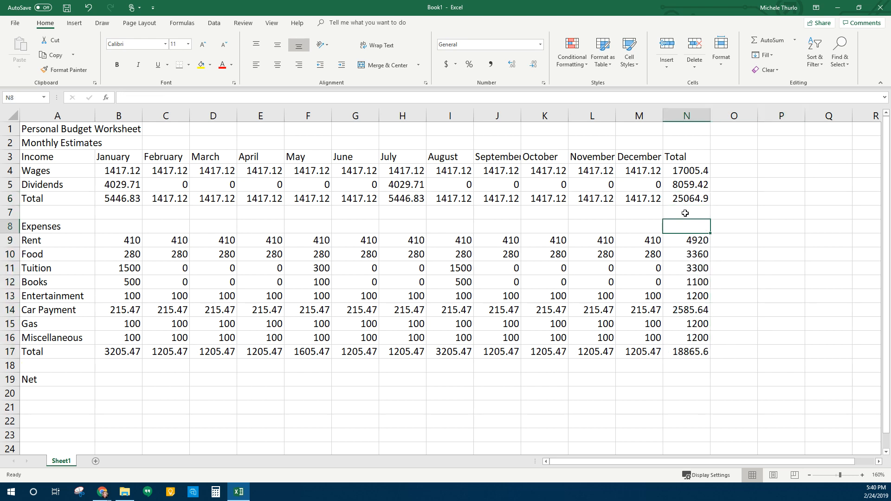
{"action": "left_click", "coordinate": [776, 268]}
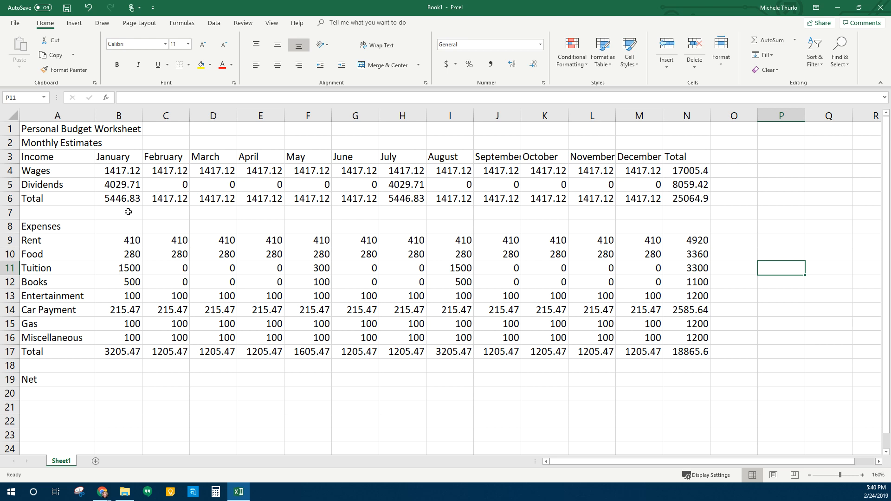
Calculate the January net in B19 as income total minus expense total with the formula =B6-B17
{"action": "left_click", "coordinate": [121, 383]}
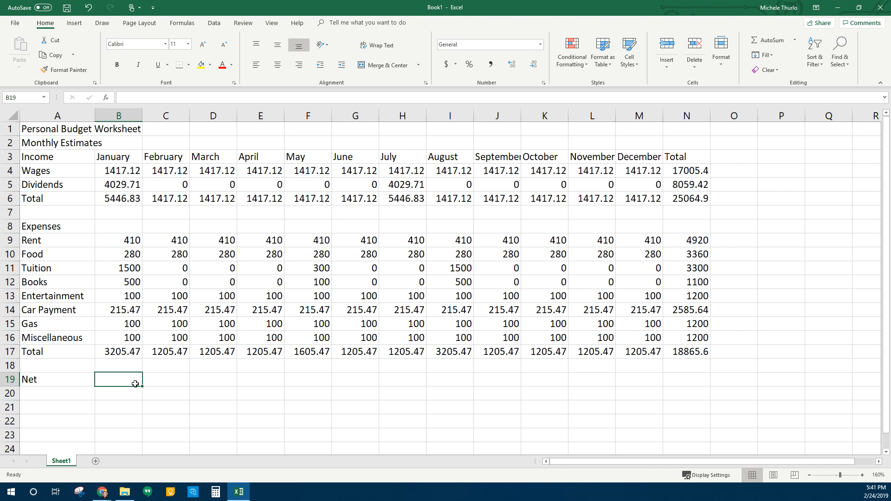
{"action": "type", "text": "="}
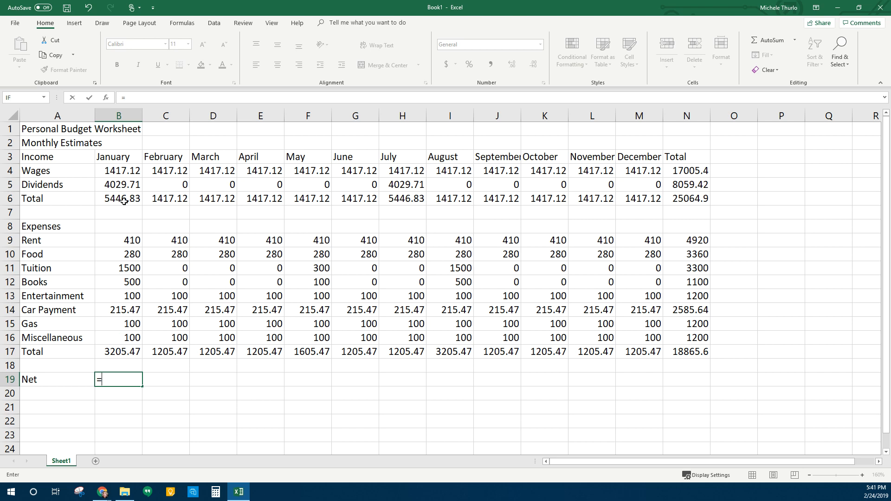
{"action": "left_click", "coordinate": [124, 201]}
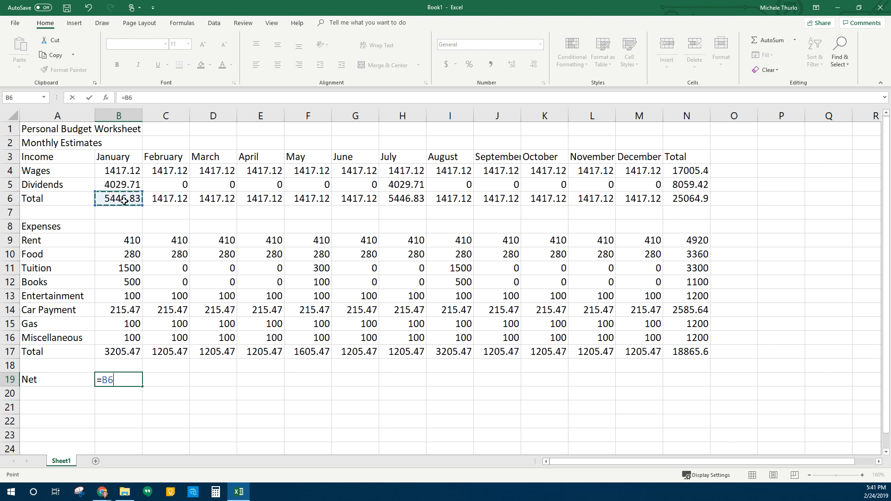
{"action": "type", "text": "-"}
{"action": "left_click", "coordinate": [121, 350]}
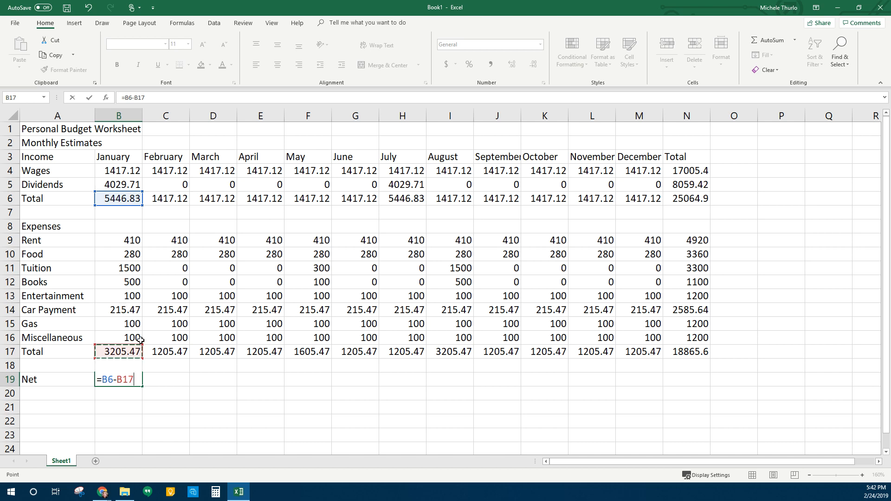
{"action": "key", "text": "Return"}
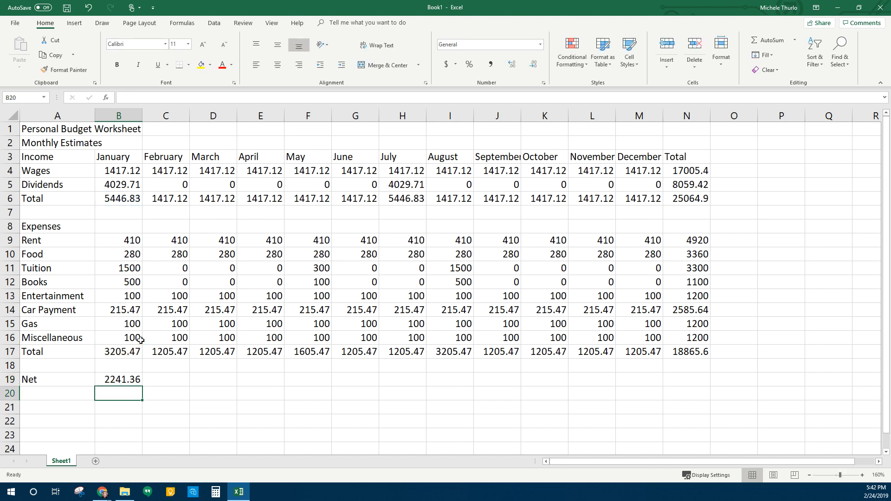
Fill the January net formula in B19 across through the Total column in N19
{"action": "left_click", "coordinate": [132, 382]}
{"action": "left_click_drag", "start_coordinate": [142, 386], "coordinate": [696, 389]}
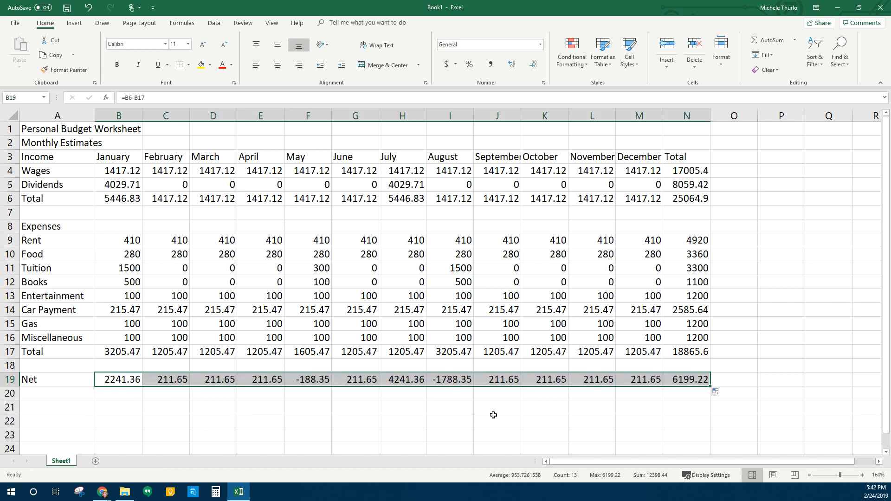
{"action": "left_click", "coordinate": [274, 409]}
{"action": "left_click", "coordinate": [310, 379]}
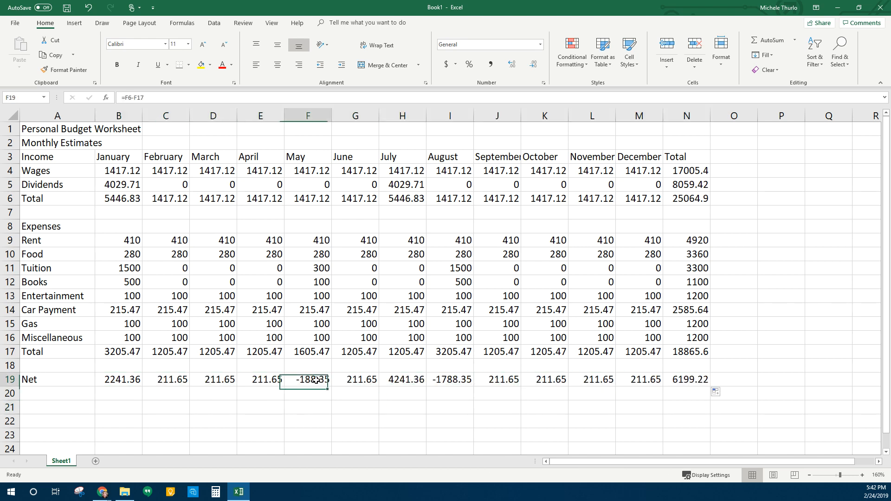
{"action": "left_click", "coordinate": [450, 381]}
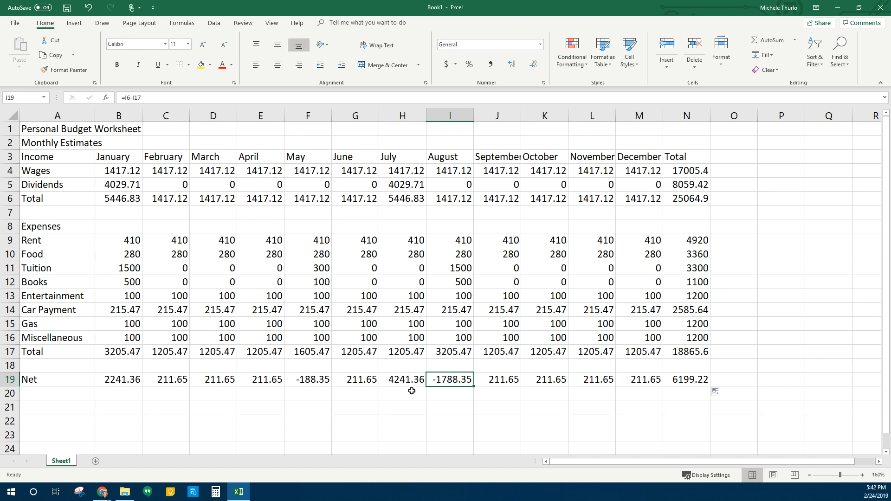
{"action": "left_click", "coordinate": [683, 384]}
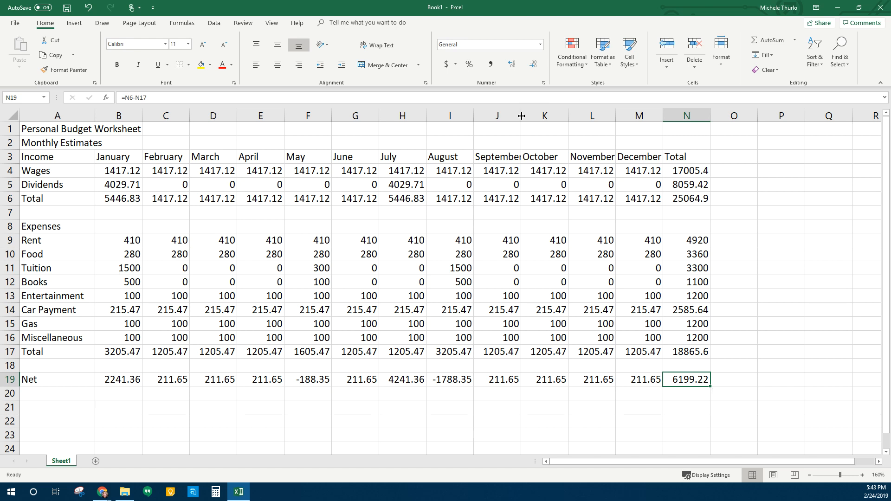
AutoFit the widths of the September column J and the Total column N to their contents
{"action": "double_click", "coordinate": [522, 115]}
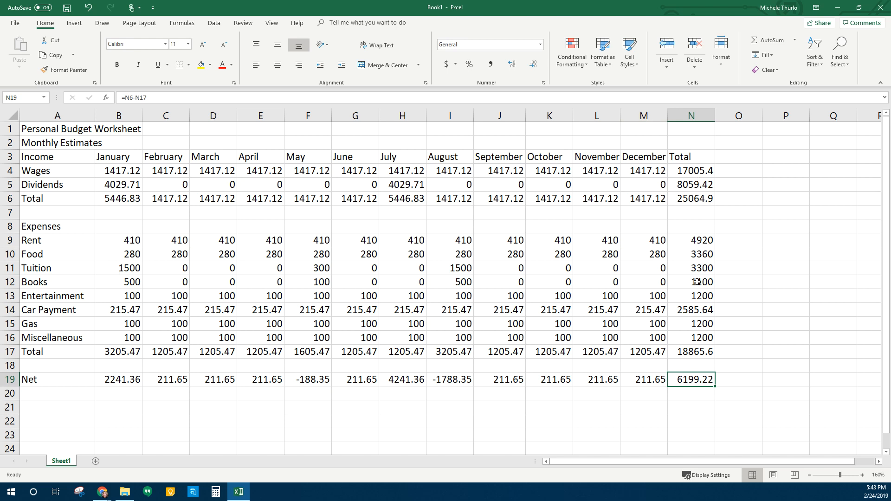
{"action": "double_click", "coordinate": [715, 115]}
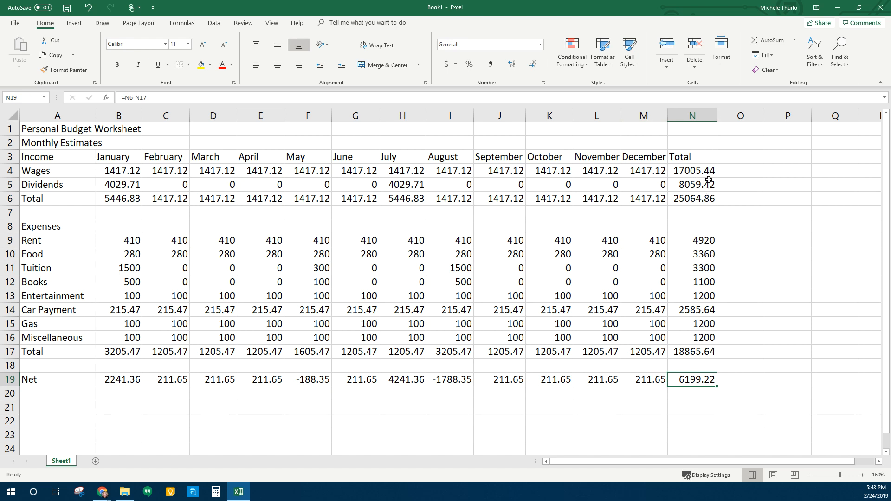
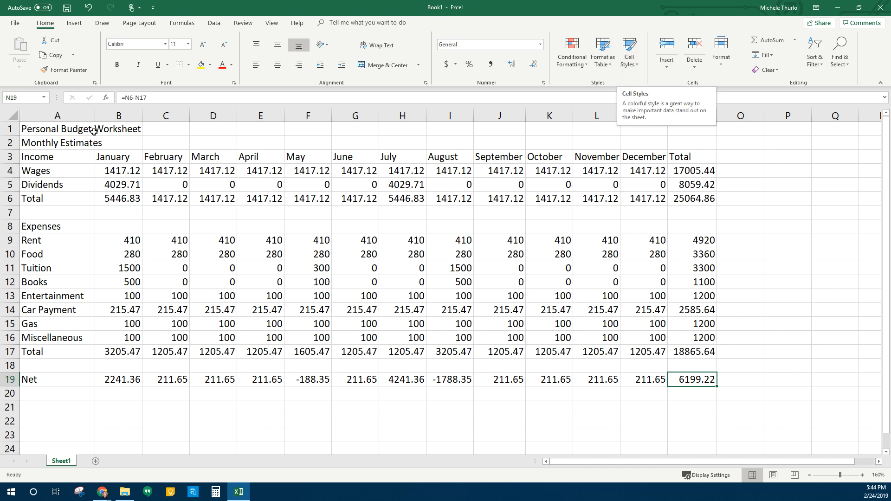
Apply the Title cell style to the worksheet heading "Personal Budget Worksheet" in A1
{"action": "left_click", "coordinate": [66, 130]}
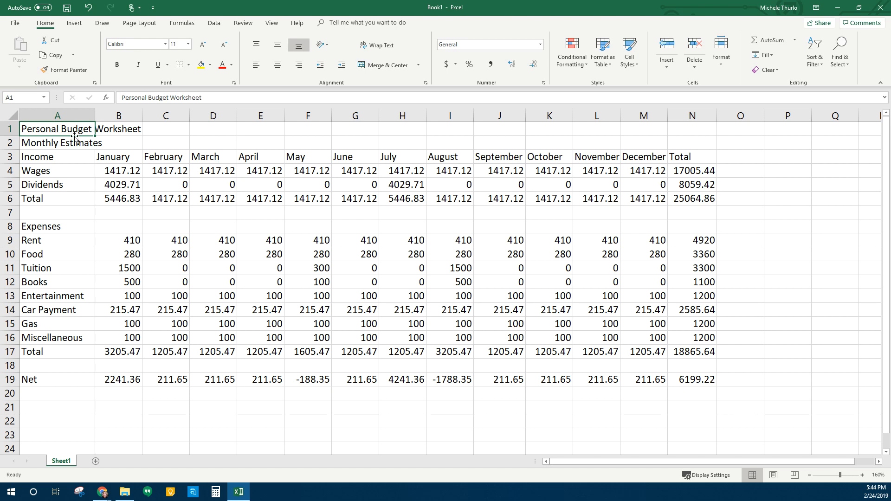
{"action": "left_click", "coordinate": [633, 66]}
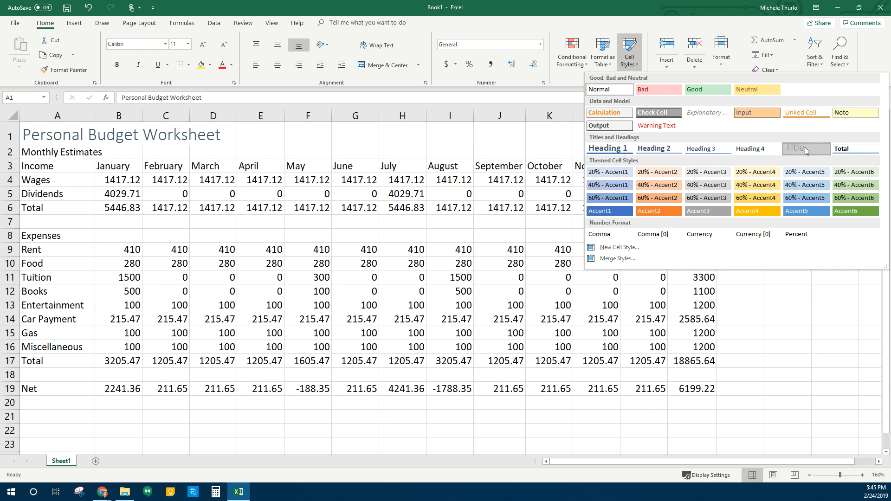
{"action": "left_click", "coordinate": [805, 147]}
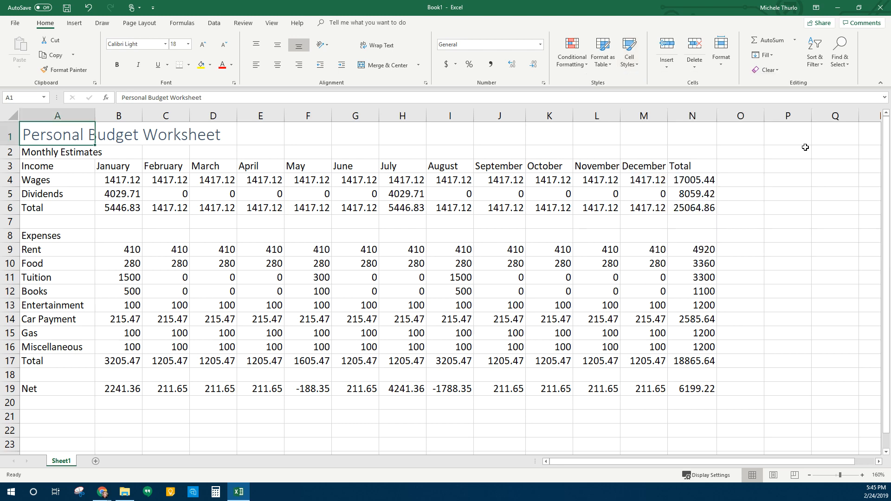
{"action": "left_click", "coordinate": [63, 154]}
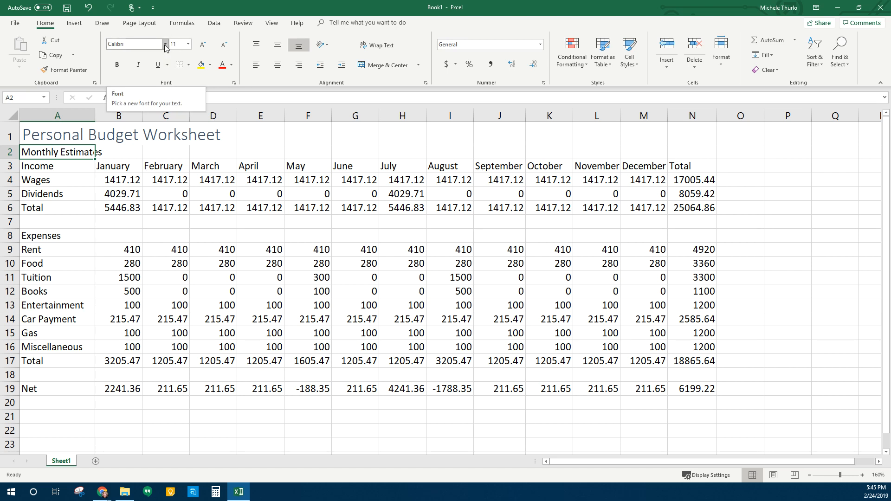
Start saving the new workbook on This PC and browse the folders in Documents for a save location
{"action": "left_click", "coordinate": [15, 24]}
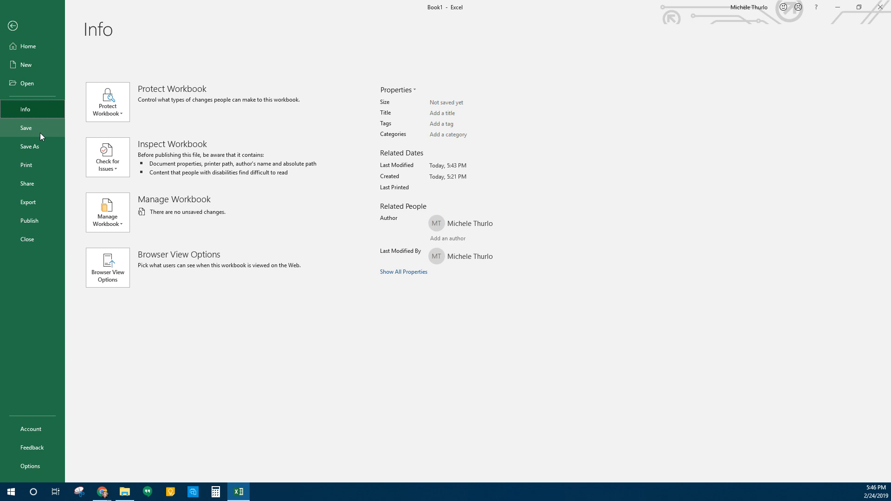
{"action": "left_click", "coordinate": [40, 133]}
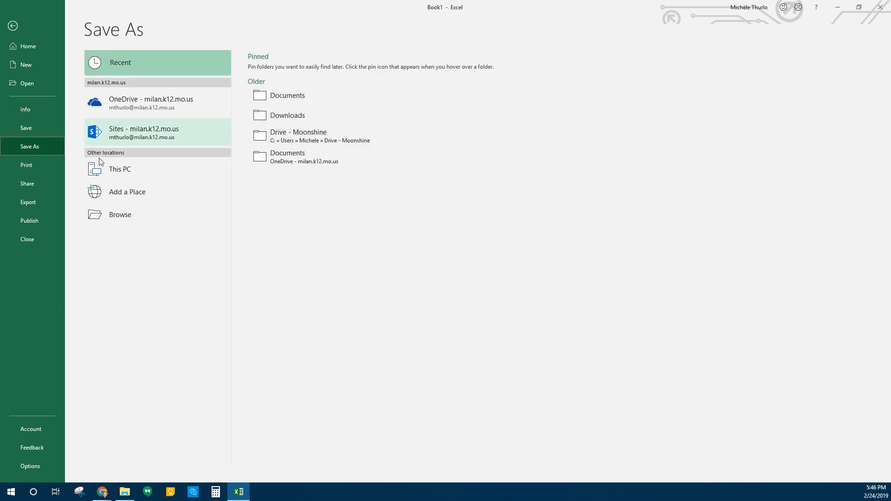
{"action": "left_click", "coordinate": [134, 170]}
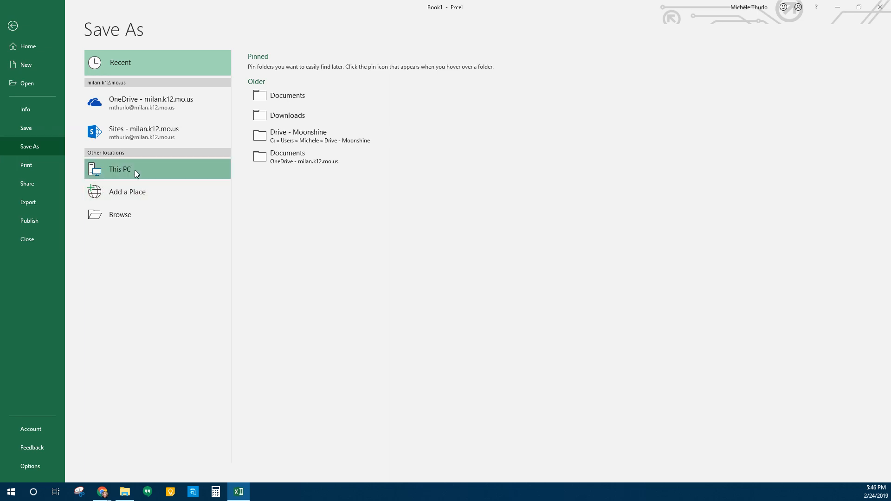
{"action": "scroll", "coordinate": [344, 288], "scroll_direction": "down", "scroll_amount": 2}
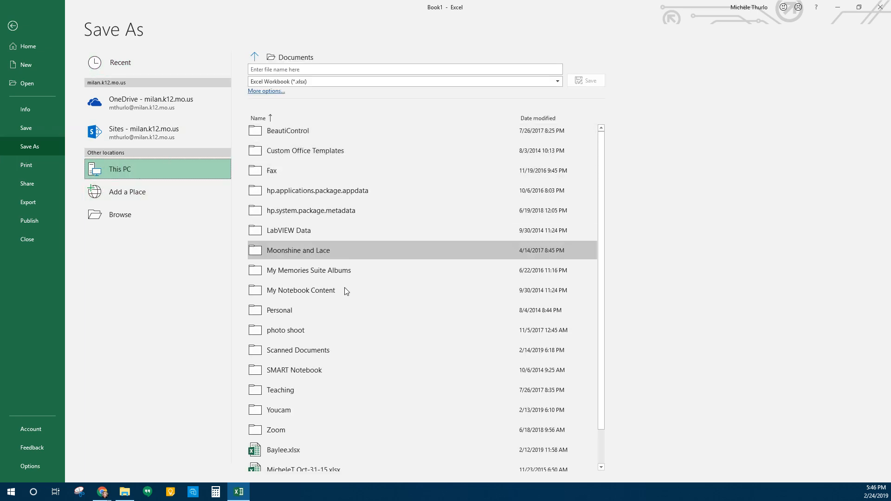
Save the workbook in the Documents folder as an Excel Workbook named "EX1 Personal Budget MT"
{"action": "scroll", "coordinate": [342, 299], "scroll_direction": "up", "scroll_amount": 2}
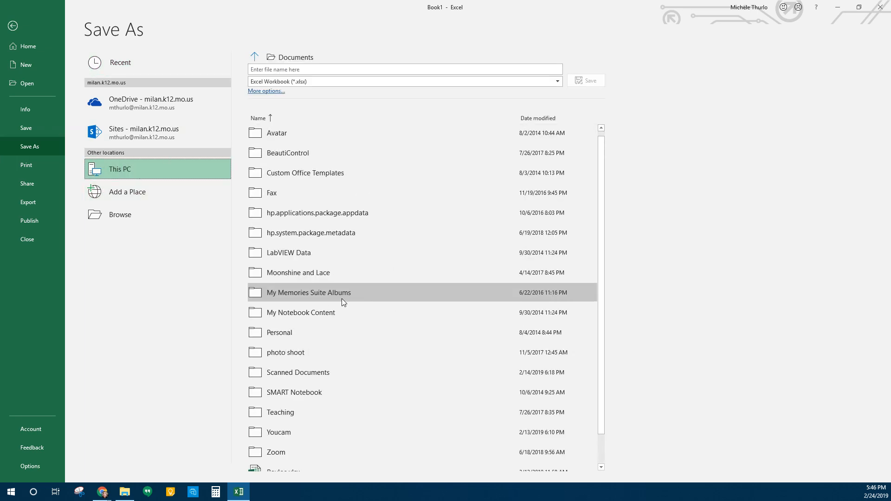
{"action": "left_click", "coordinate": [300, 70]}
{"action": "type", "text": "EX"}
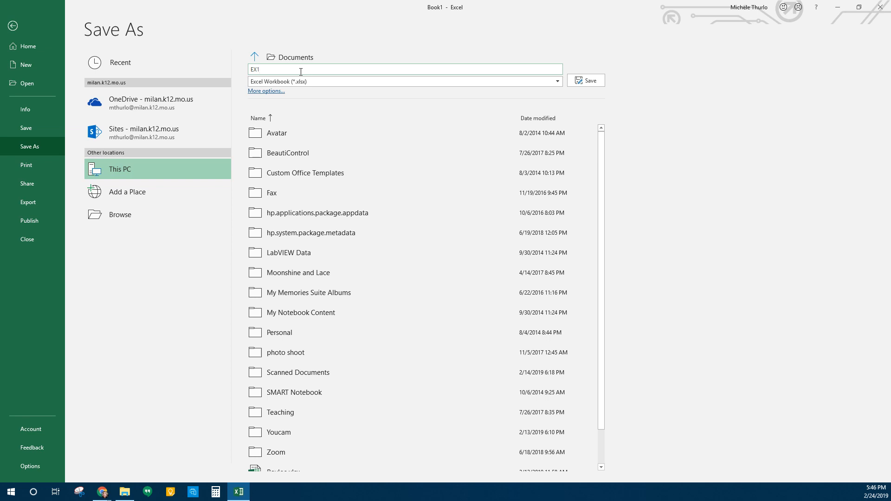
{"action": "type", "text": "1 Persoa"}
{"action": "key", "text": "BackSpace"}
{"action": "type", "text": "nal BudgetMT"}
{"action": "left_click", "coordinate": [589, 81]}
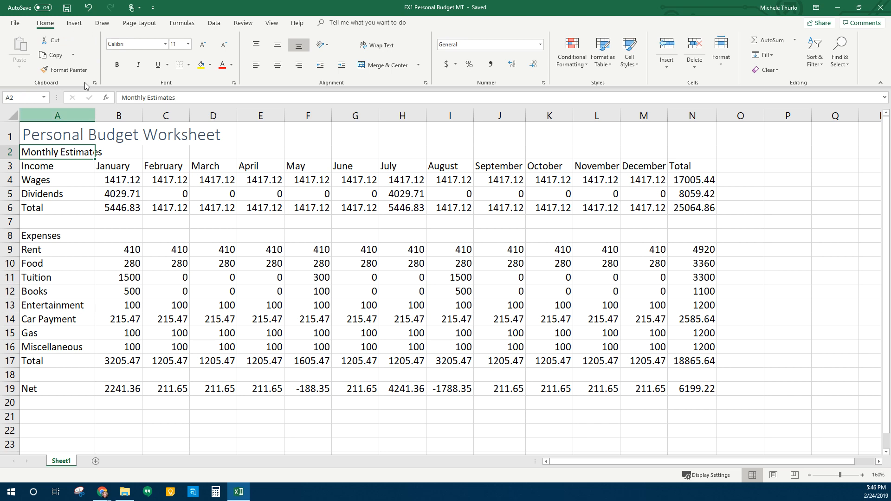
Set the font of the Monthly Estimates subtitle in A2 to the Calibri Light headings font
{"action": "left_click", "coordinate": [165, 45]}
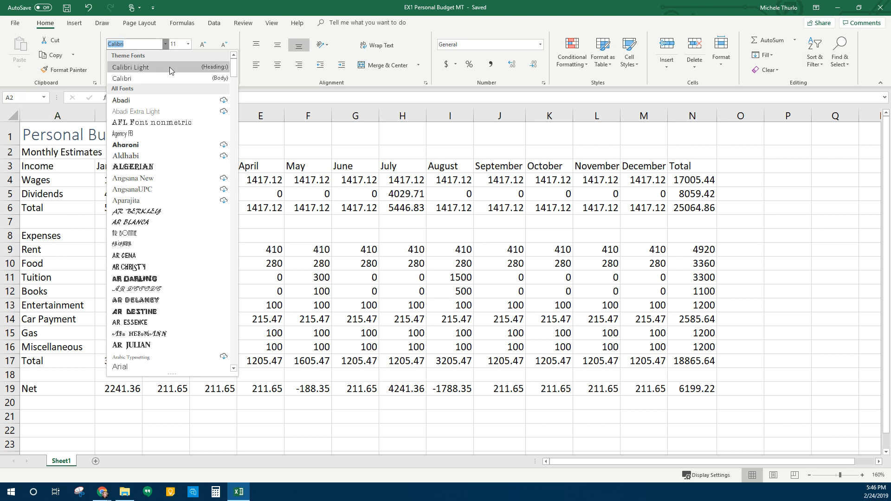
{"action": "left_click", "coordinate": [169, 67]}
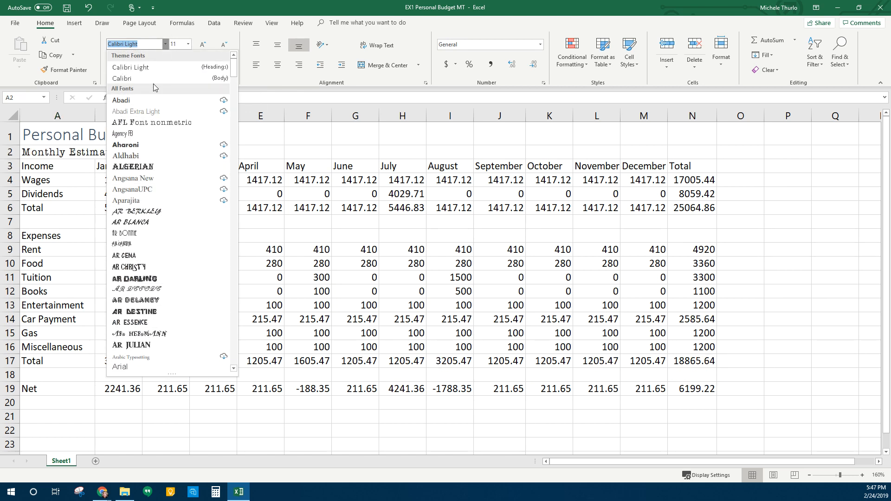
{"action": "left_click", "coordinate": [152, 68]}
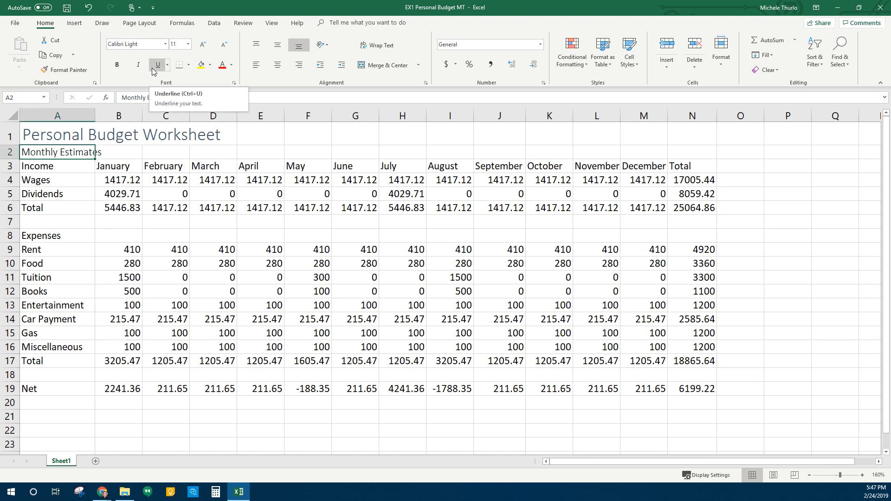
Make the worksheet title in A1 and the Monthly Estimates subtitle in A2 bold
{"action": "left_click", "coordinate": [61, 135]}
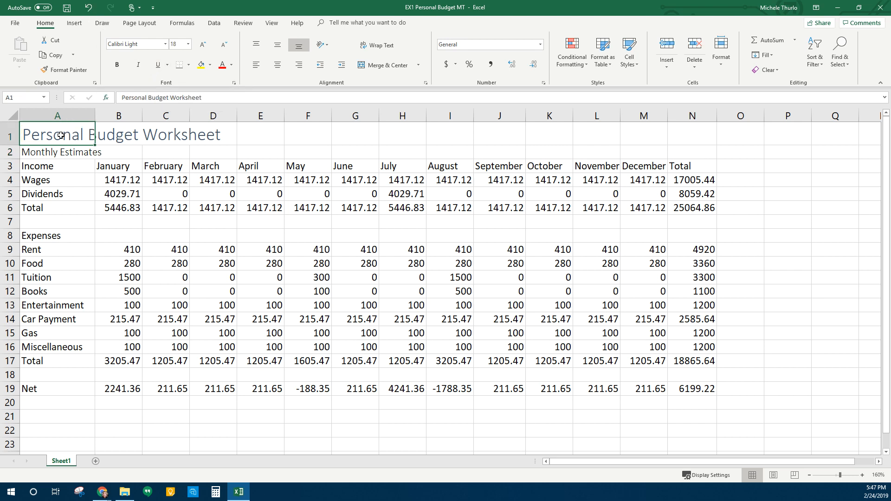
{"action": "left_click", "coordinate": [120, 67]}
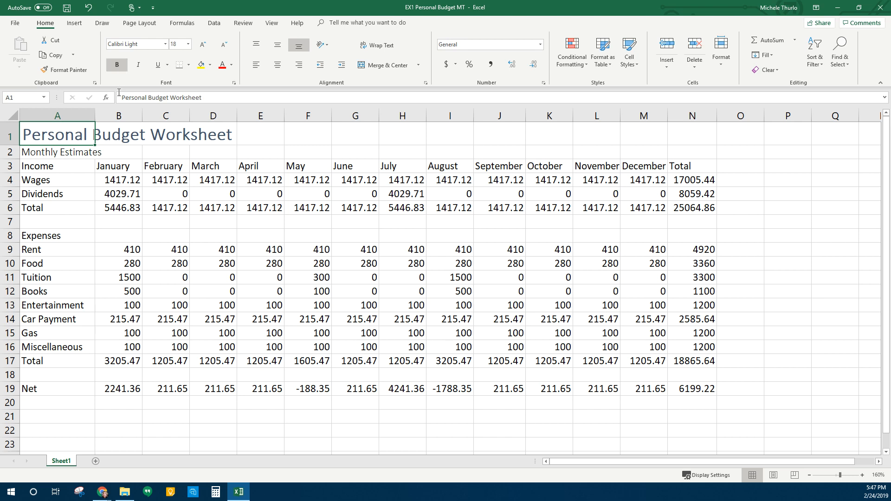
{"action": "left_click", "coordinate": [73, 149]}
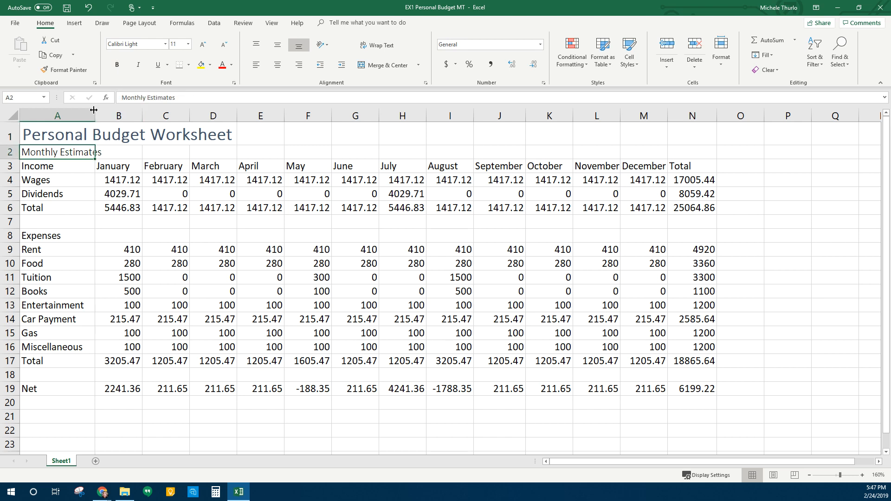
{"action": "left_click_drag", "start_coordinate": [51, 133], "coordinate": [52, 148]}
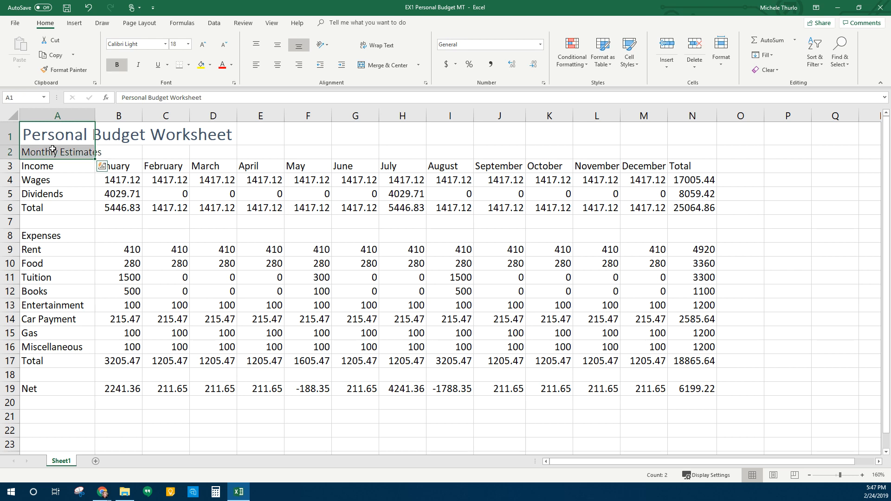
{"action": "left_click", "coordinate": [116, 66]}
{"action": "left_click", "coordinate": [116, 66]}
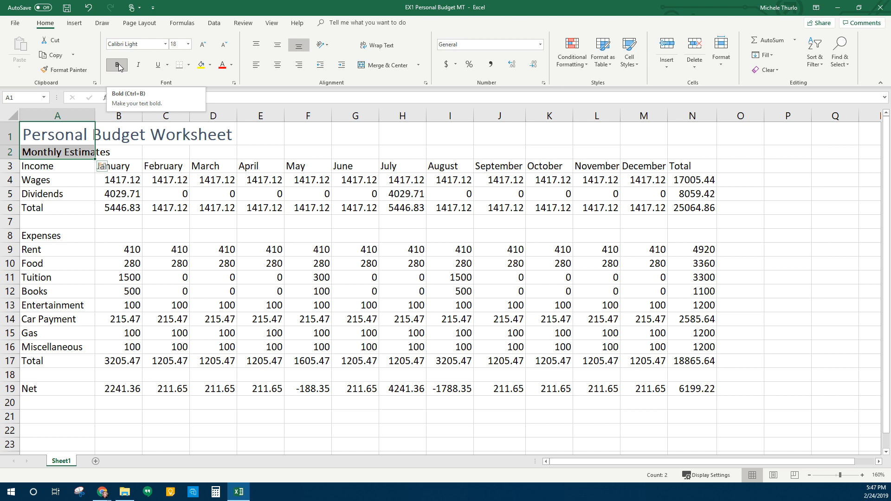
{"action": "left_click", "coordinate": [119, 68]}
Increase the font size of the Monthly Estimates subtitle in A2 to 14
{"action": "left_click", "coordinate": [52, 152]}
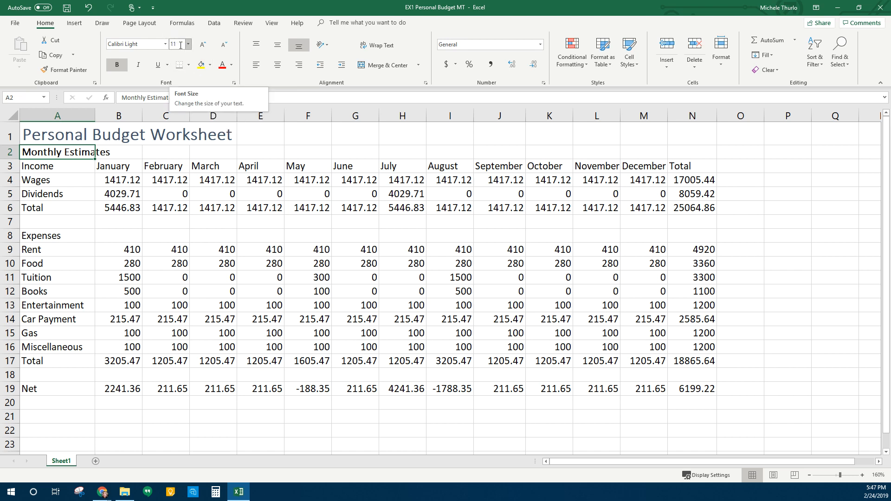
{"action": "left_click", "coordinate": [204, 45]}
{"action": "left_click", "coordinate": [204, 45]}
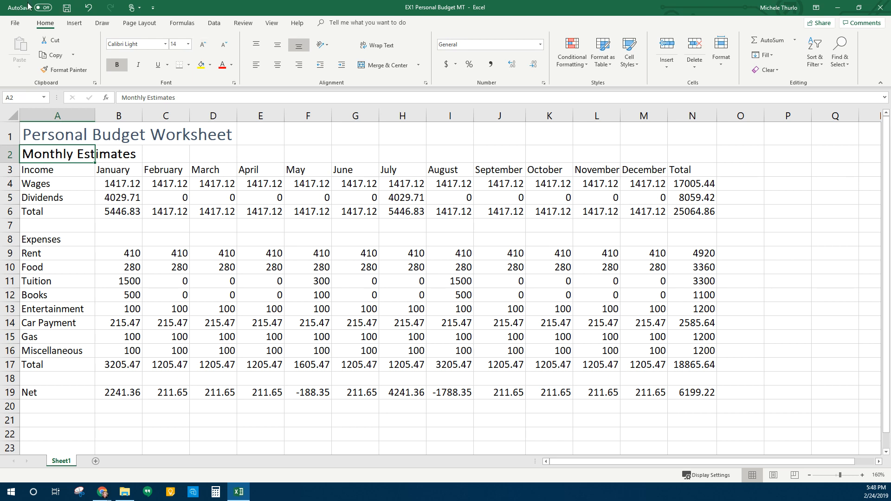
Change the font color of the title in A1 and the subtitle in A2 to the orange theme color
{"action": "left_click", "coordinate": [59, 139]}
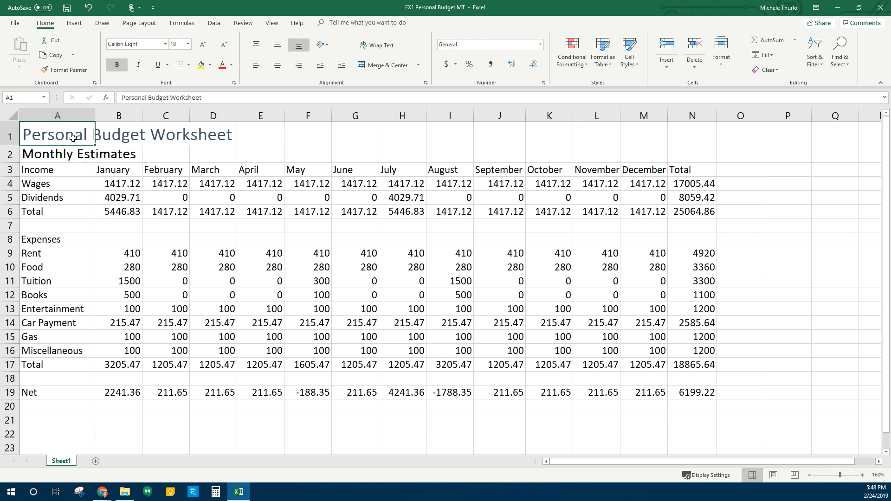
{"action": "left_click", "coordinate": [232, 67]}
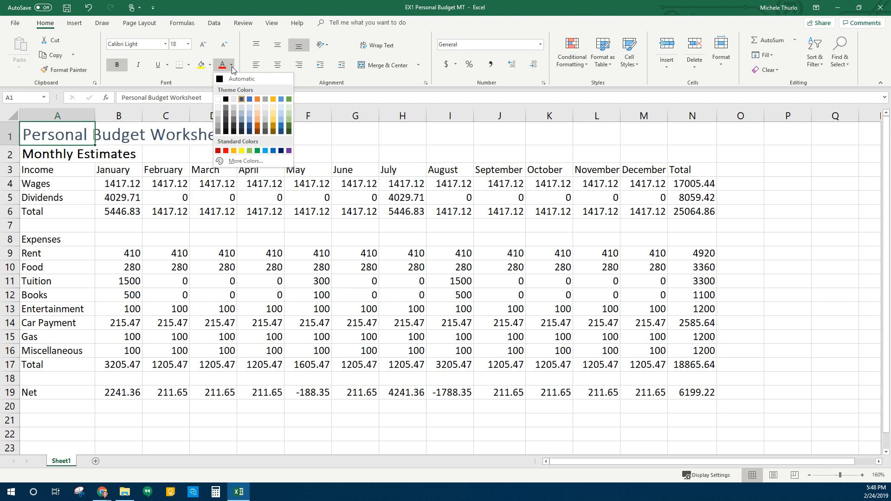
{"action": "left_click", "coordinate": [257, 99]}
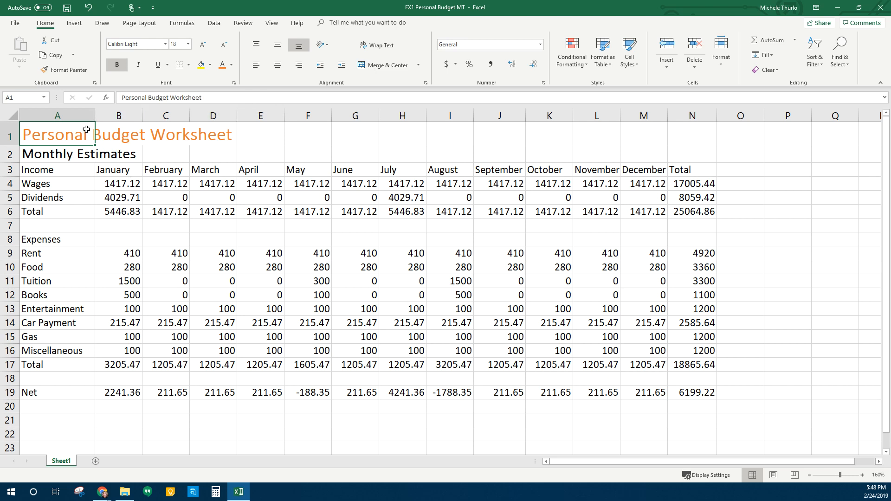
{"action": "left_click", "coordinate": [55, 153]}
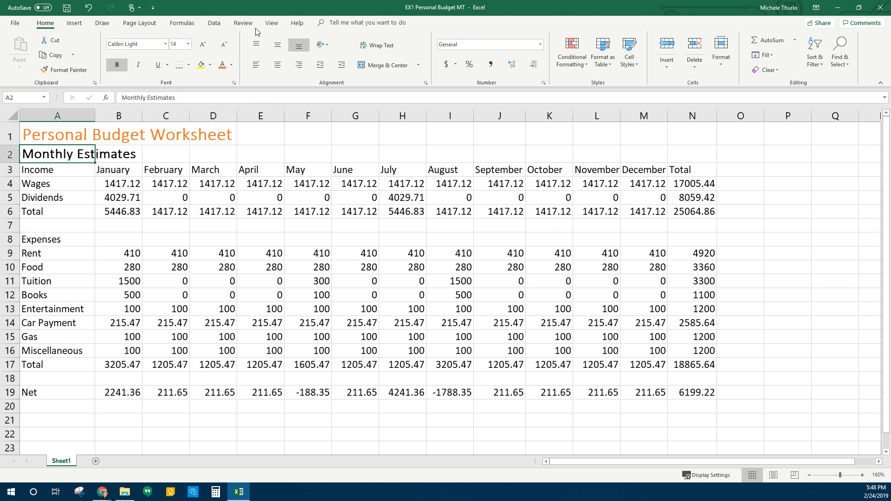
{"action": "left_click", "coordinate": [222, 70]}
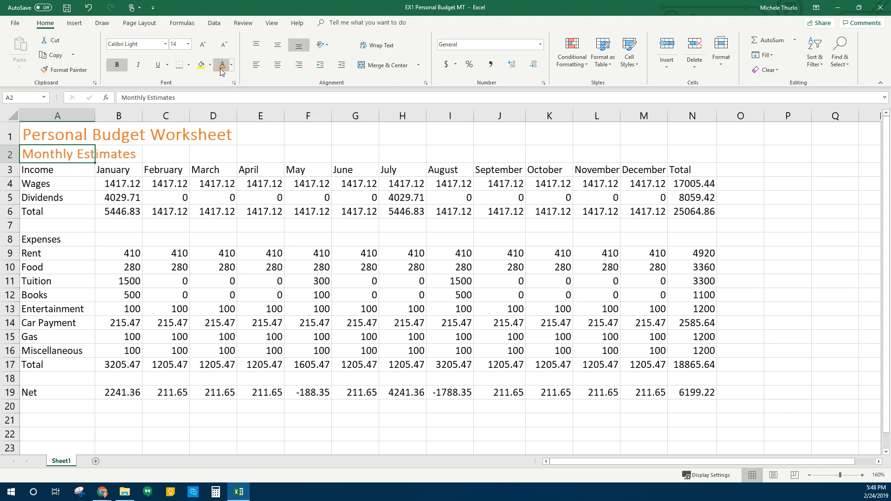
Merge and center the title across A1:N1 and the subtitle across A2:N2
{"action": "left_click", "coordinate": [67, 135]}
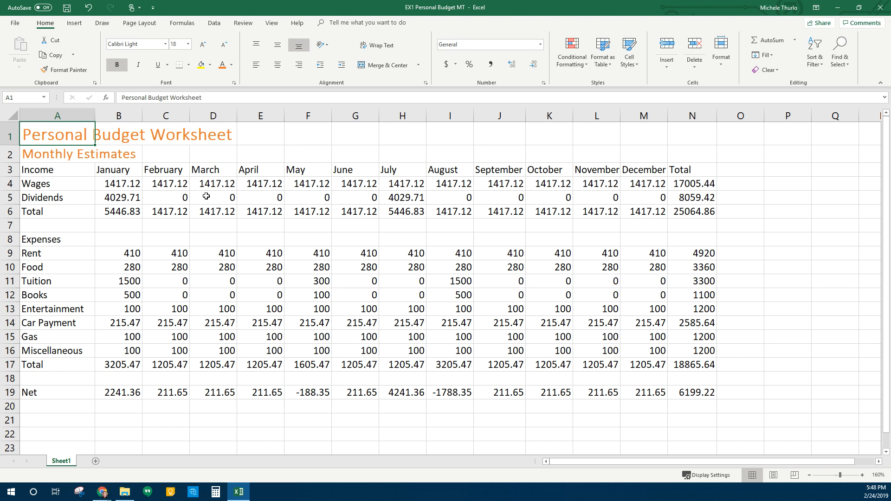
{"action": "left_click_drag", "start_coordinate": [74, 135], "coordinate": [691, 130]}
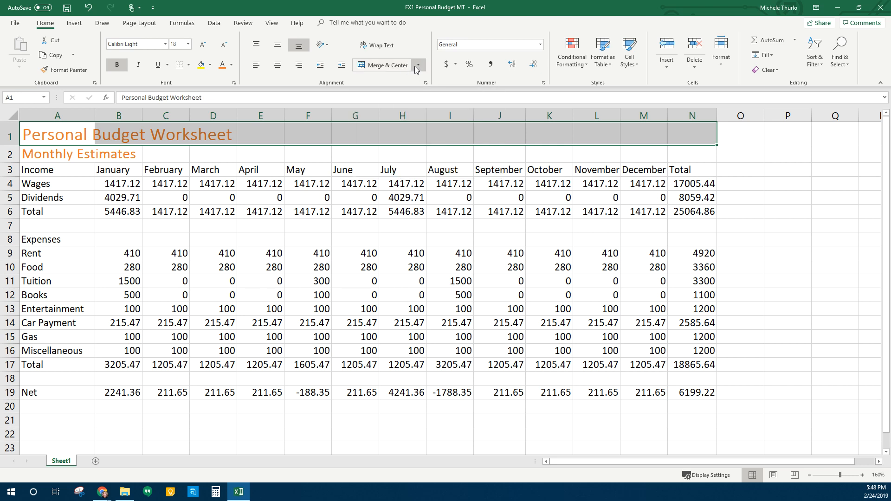
{"action": "left_click", "coordinate": [401, 65]}
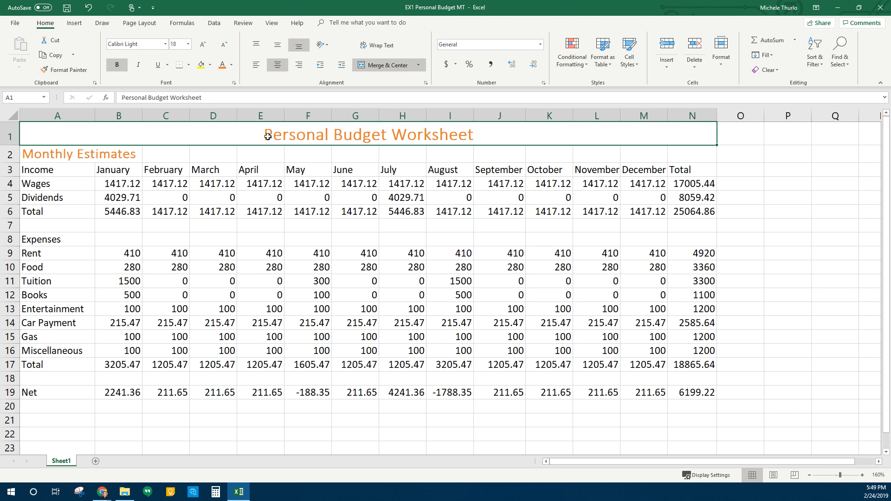
{"action": "left_click", "coordinate": [47, 158]}
{"action": "left_click_drag", "start_coordinate": [47, 159], "coordinate": [708, 154]}
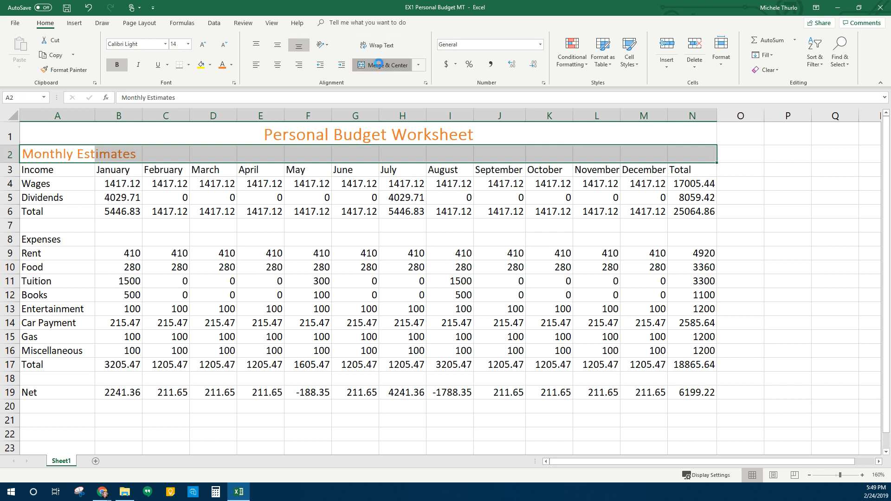
{"action": "left_click", "coordinate": [369, 63]}
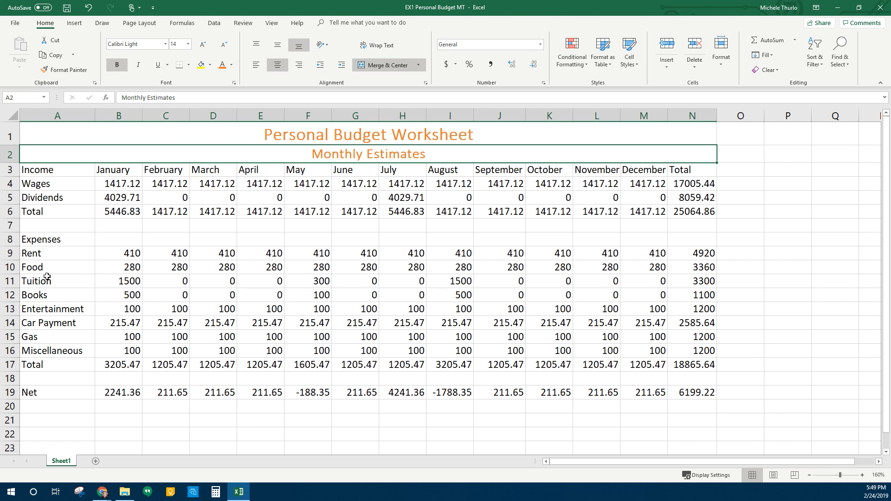
Apply the Heading 1 cell style to the Income row A3:N3 and the Expenses row A8:N8
{"action": "left_click", "coordinate": [64, 198]}
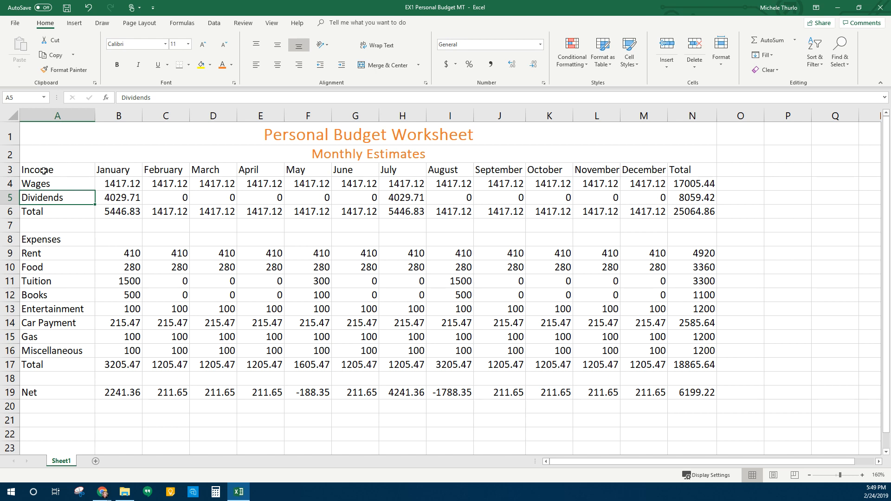
{"action": "left_click_drag", "start_coordinate": [43, 171], "coordinate": [702, 168]}
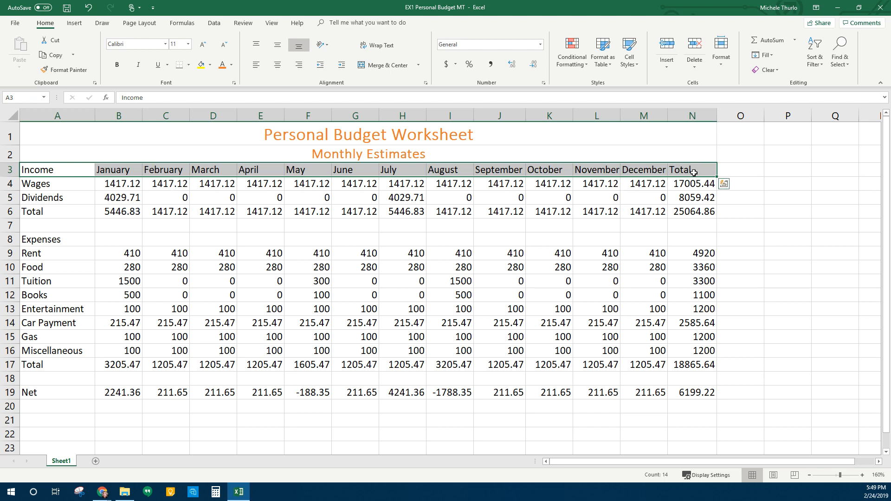
{"action": "left_click", "coordinate": [630, 66]}
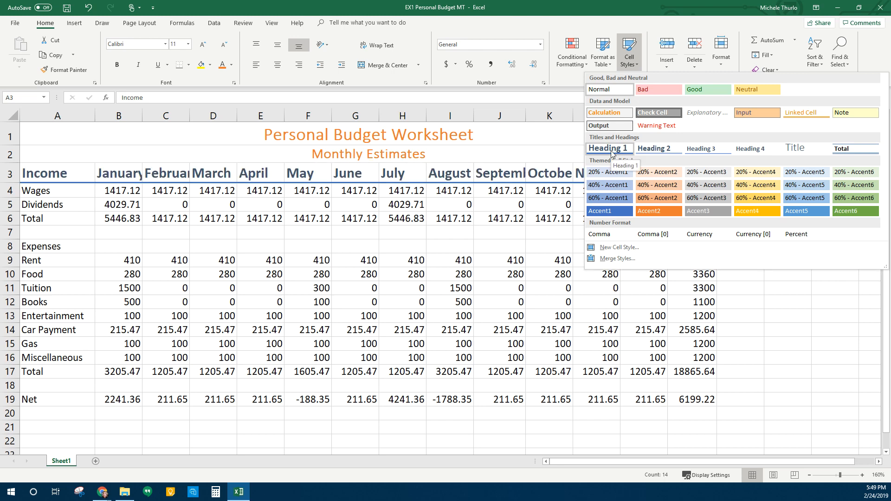
{"action": "left_click", "coordinate": [611, 153]}
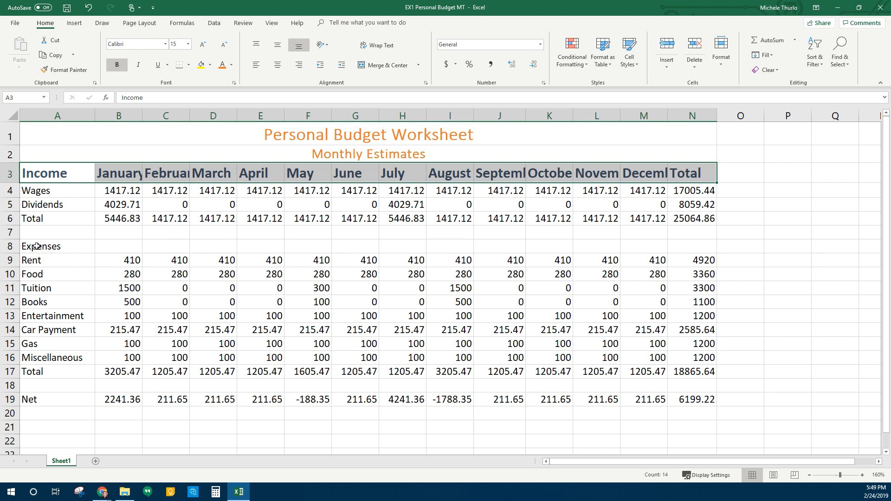
{"action": "left_click_drag", "start_coordinate": [36, 246], "coordinate": [700, 249]}
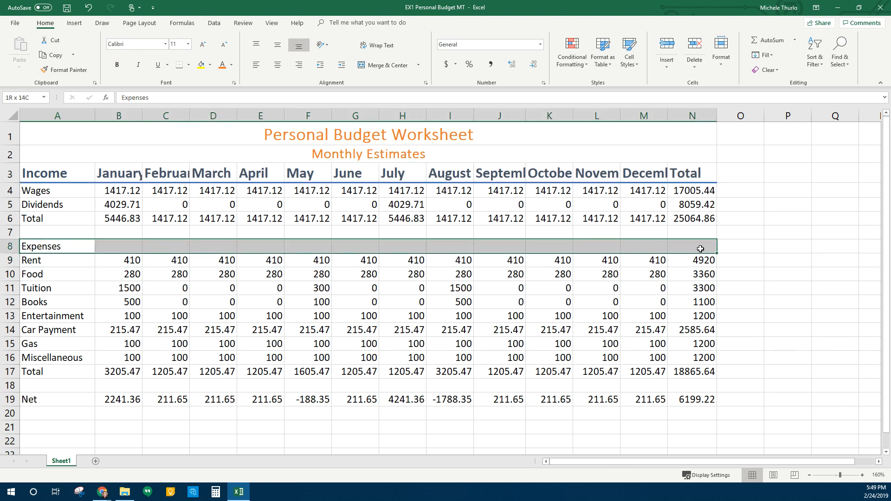
{"action": "left_click", "coordinate": [630, 58]}
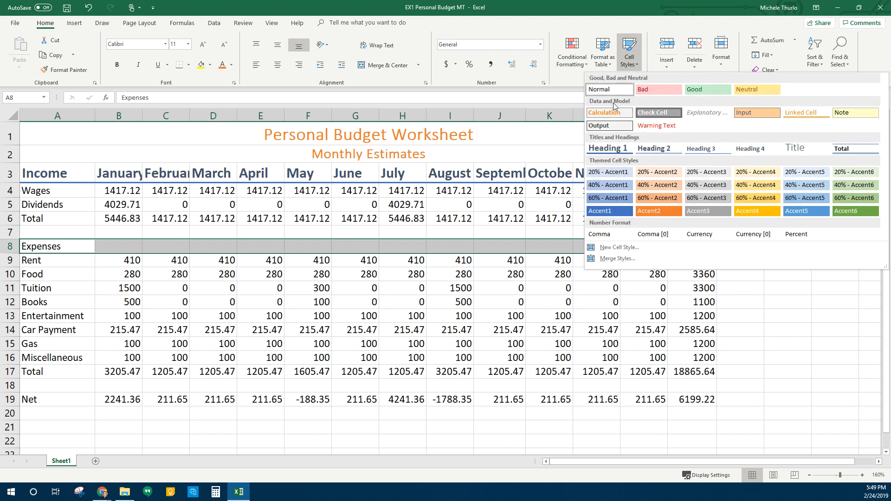
{"action": "left_click", "coordinate": [608, 148]}
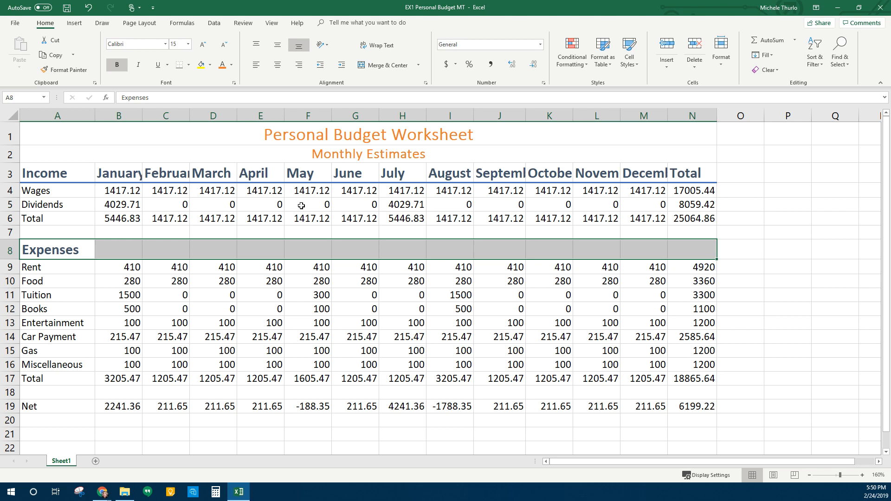
AutoFit the widths of columns B through N so every month heading and value fits its column
{"action": "left_click", "coordinate": [117, 189]}
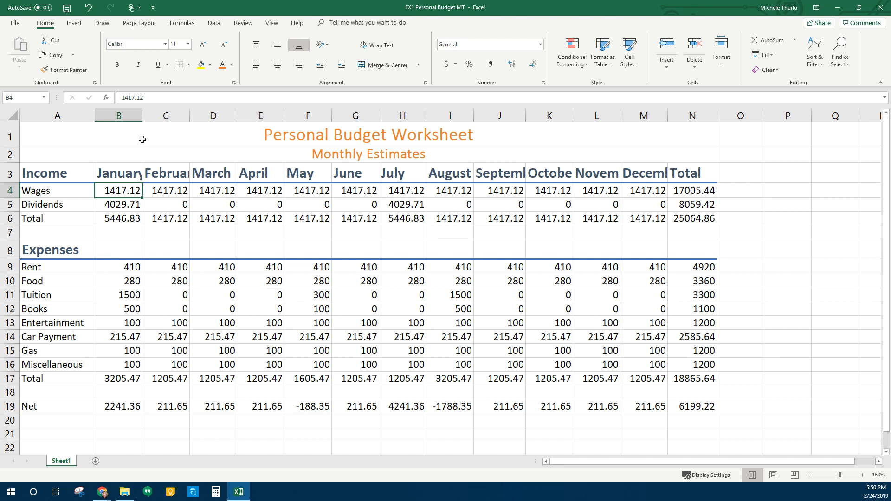
{"action": "double_click", "coordinate": [143, 116]}
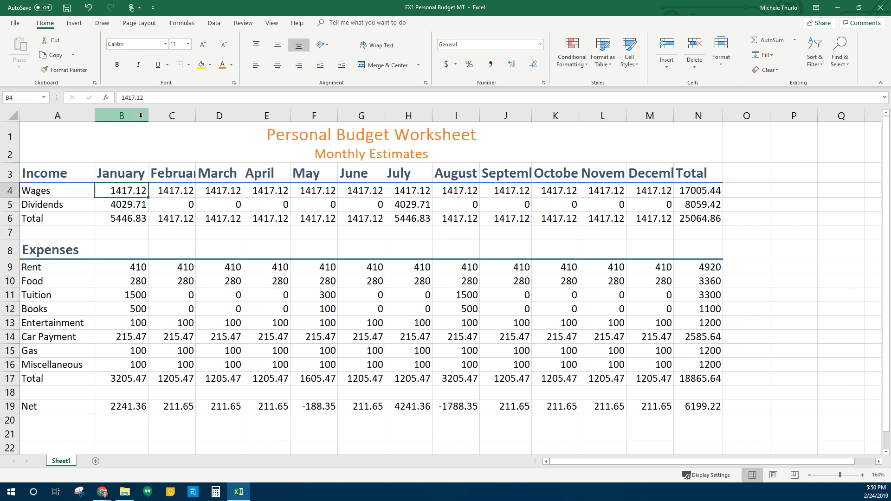
{"action": "double_click", "coordinate": [194, 115]}
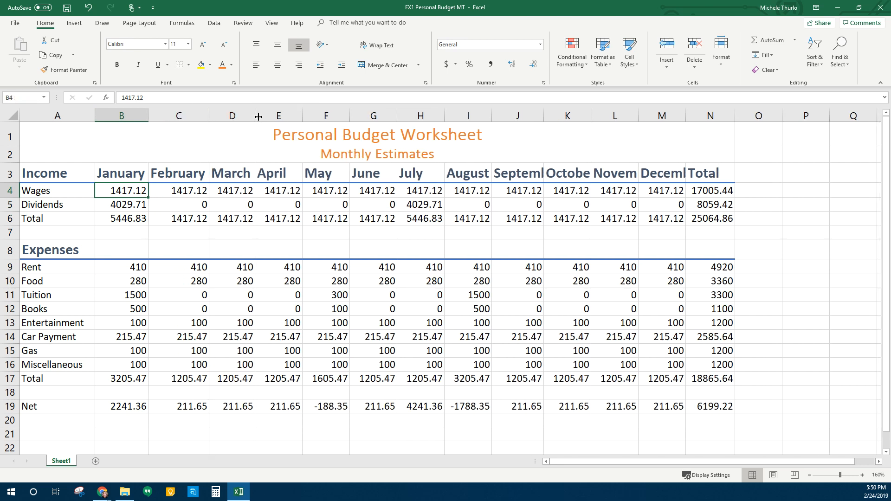
{"action": "double_click", "coordinate": [303, 116]}
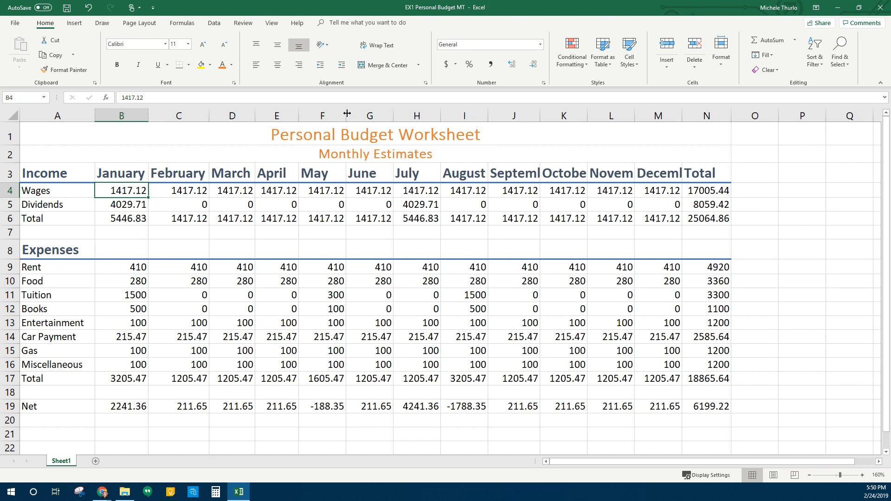
{"action": "double_click", "coordinate": [347, 113]}
{"action": "double_click", "coordinate": [389, 116]}
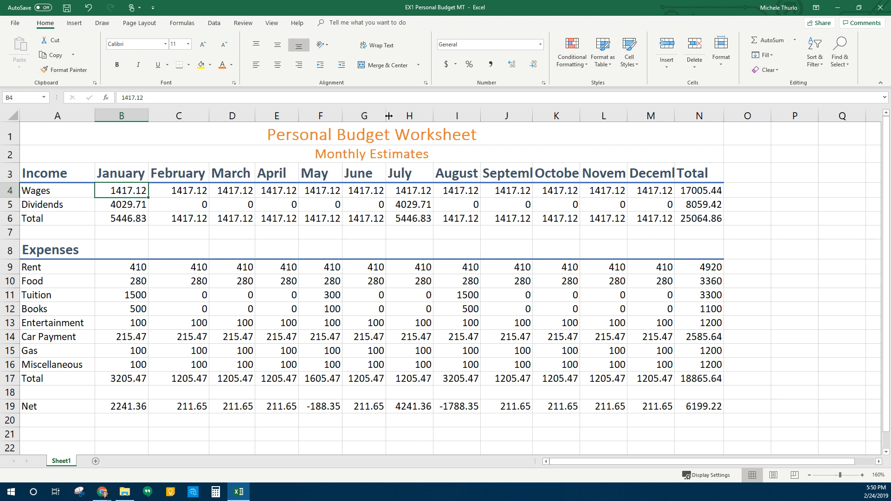
{"action": "left_click_drag", "start_coordinate": [477, 116], "coordinate": [753, 118]}
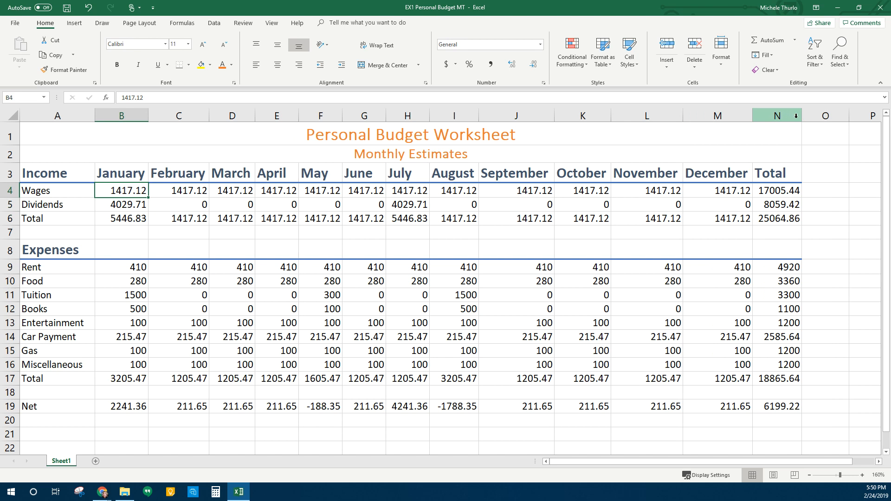
{"action": "double_click", "coordinate": [801, 118]}
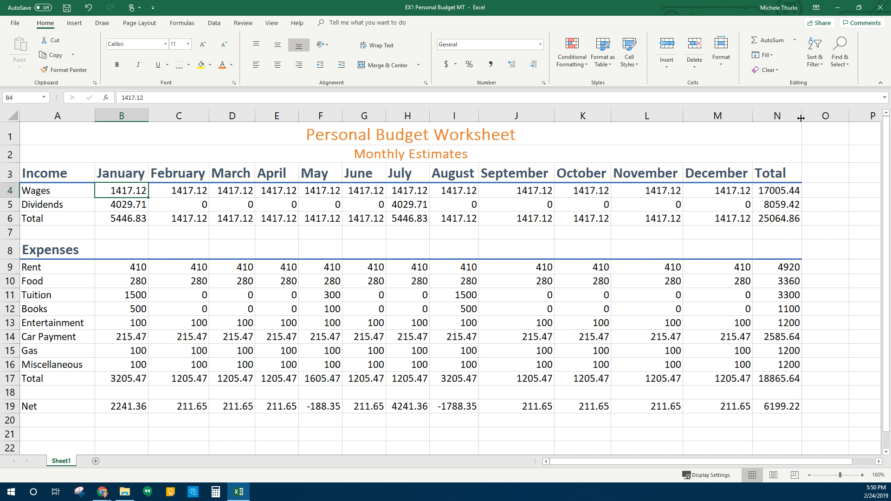
{"action": "left_click_drag", "start_coordinate": [801, 118], "coordinate": [774, 123]}
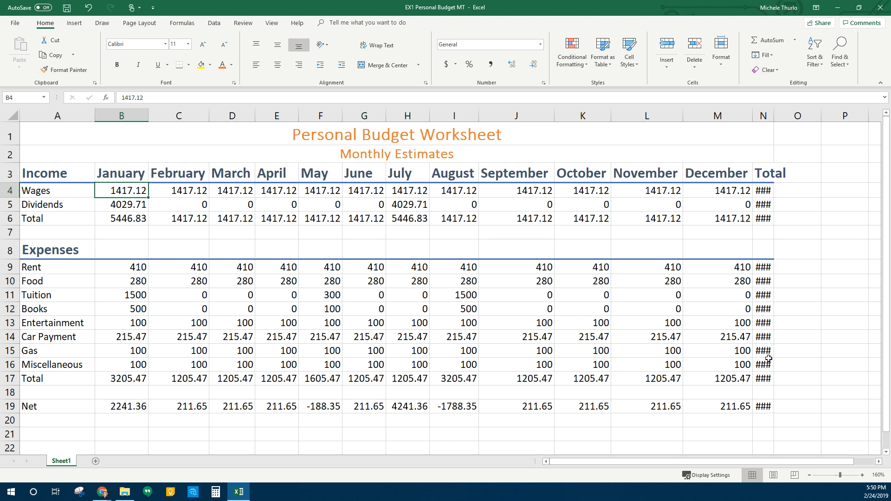
{"action": "double_click", "coordinate": [774, 114]}
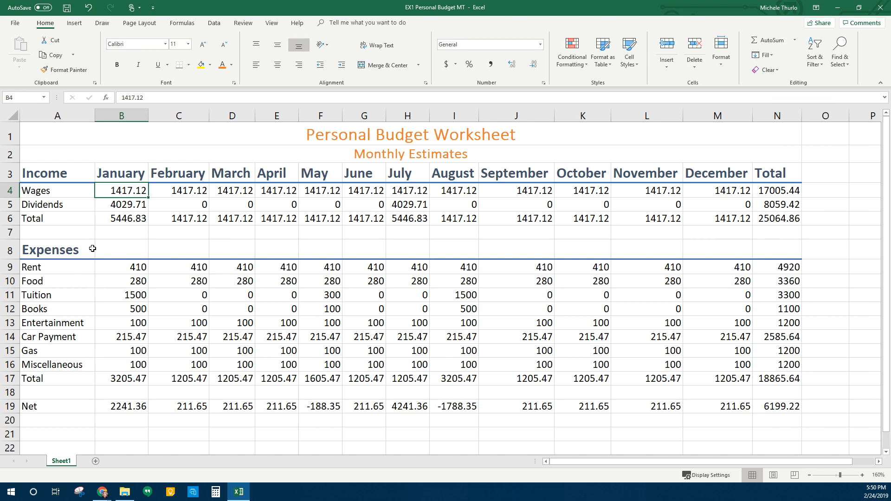
Enter January in B8 of the Expenses row and fill the month series across to December in M8
{"action": "left_click", "coordinate": [123, 251]}
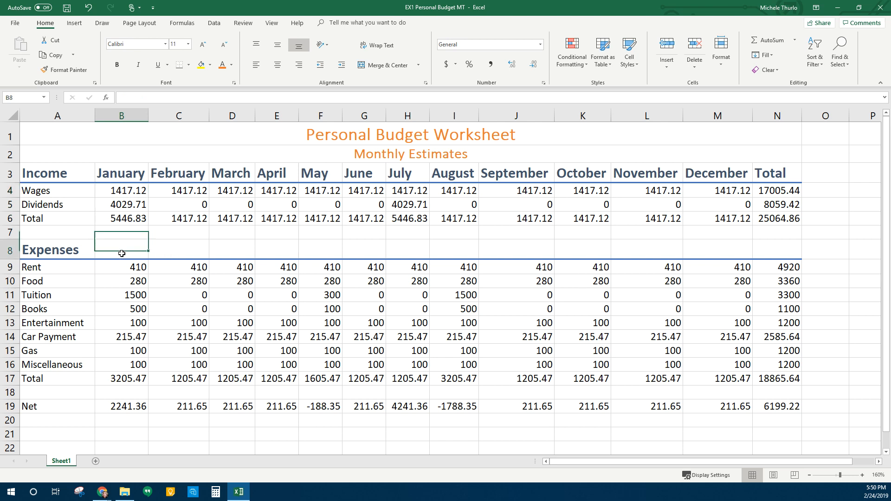
{"action": "type", "text": "J"}
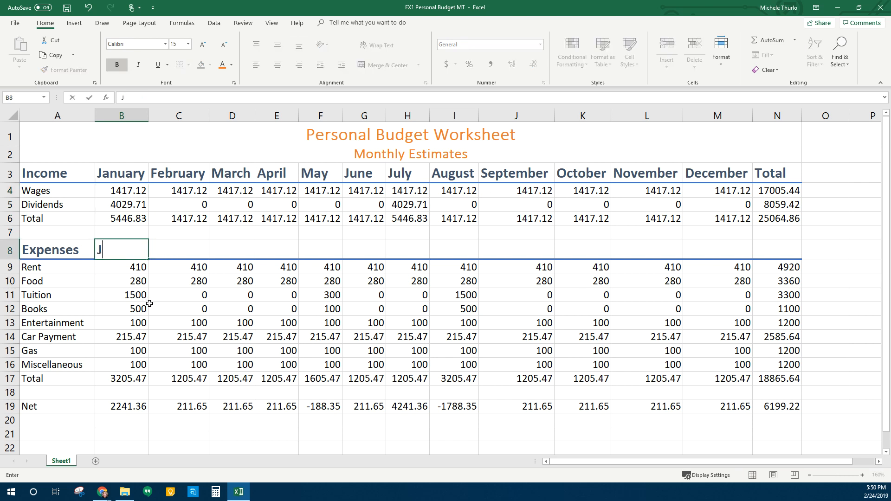
{"action": "type", "text": "anuary"}
{"action": "key", "text": "Return"}
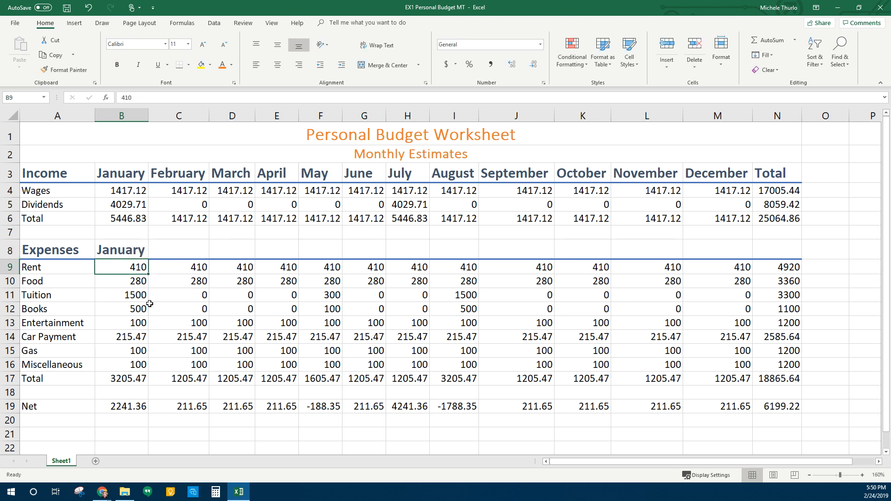
{"action": "left_click", "coordinate": [113, 255]}
{"action": "left_click_drag", "start_coordinate": [148, 259], "coordinate": [733, 234]}
Enter the heading Total in N8 at the end of the Expenses row
{"action": "left_click", "coordinate": [764, 245]}
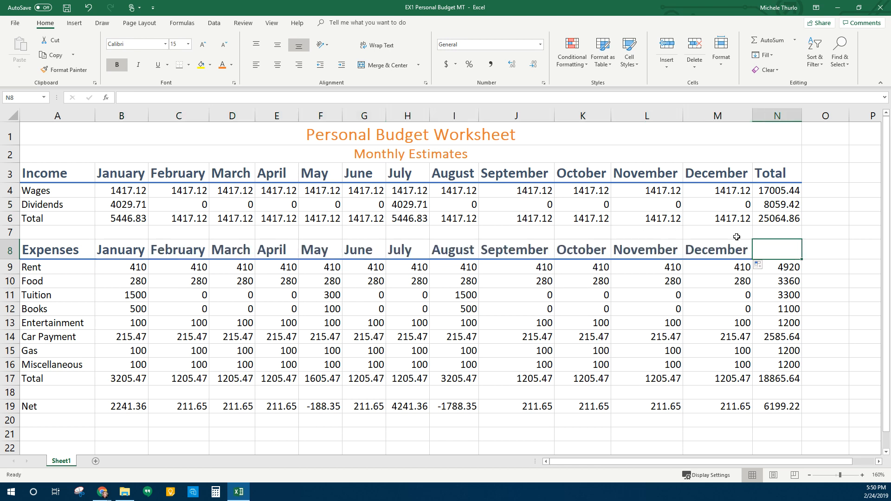
{"action": "type", "text": "Total"}
{"action": "key", "text": "Return"}
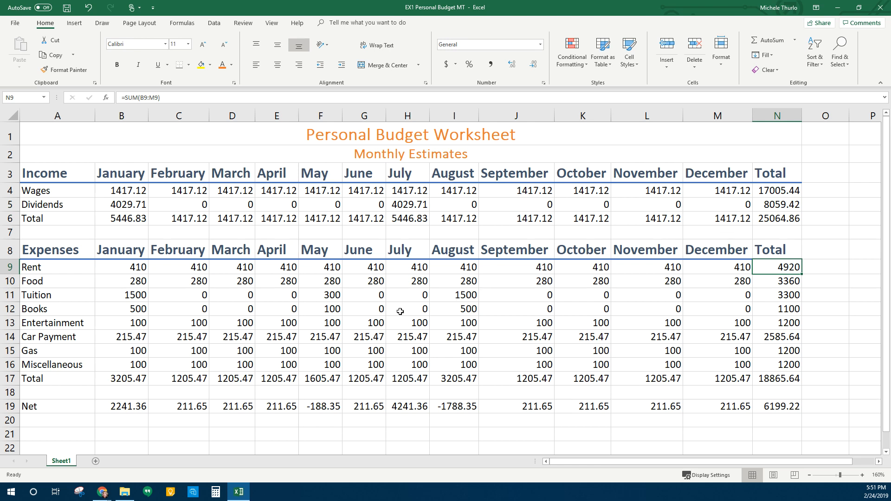
Apply the Total cell style to the income total row A6:N6 and the expenses total row A17:N17
{"action": "left_click", "coordinate": [292, 338]}
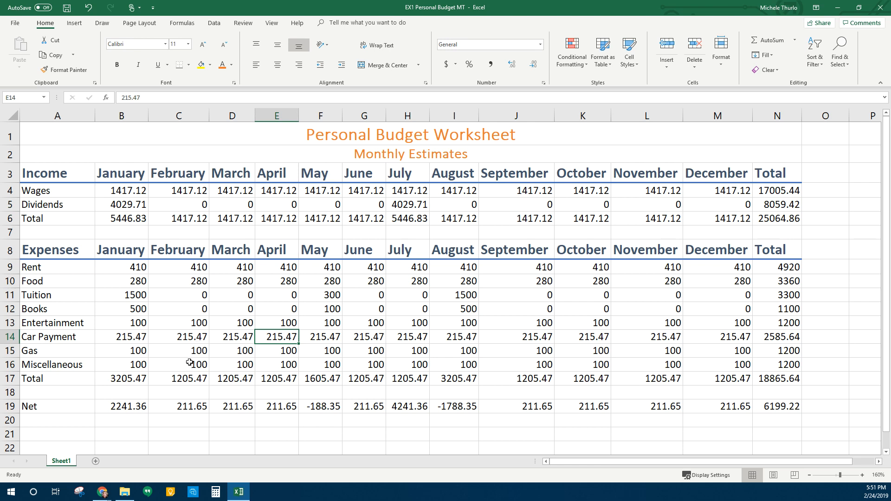
{"action": "left_click", "coordinate": [123, 224]}
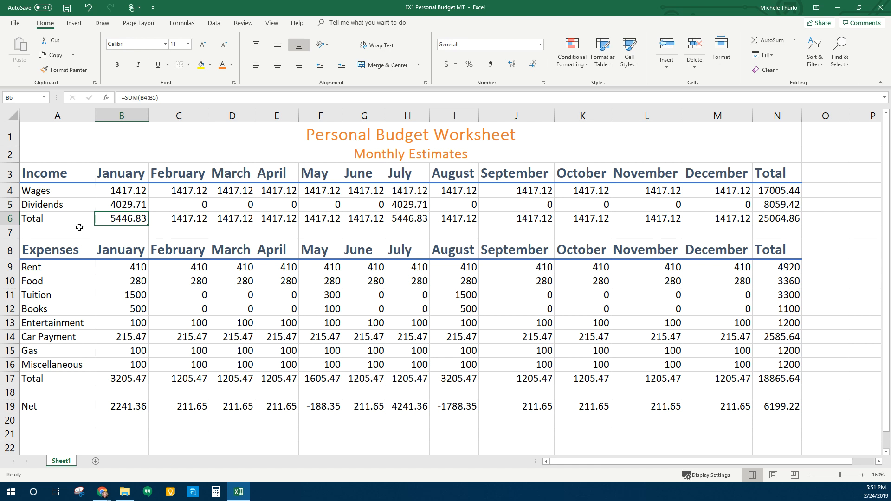
{"action": "left_click", "coordinate": [51, 220]}
{"action": "left_click_drag", "start_coordinate": [50, 220], "coordinate": [774, 218]}
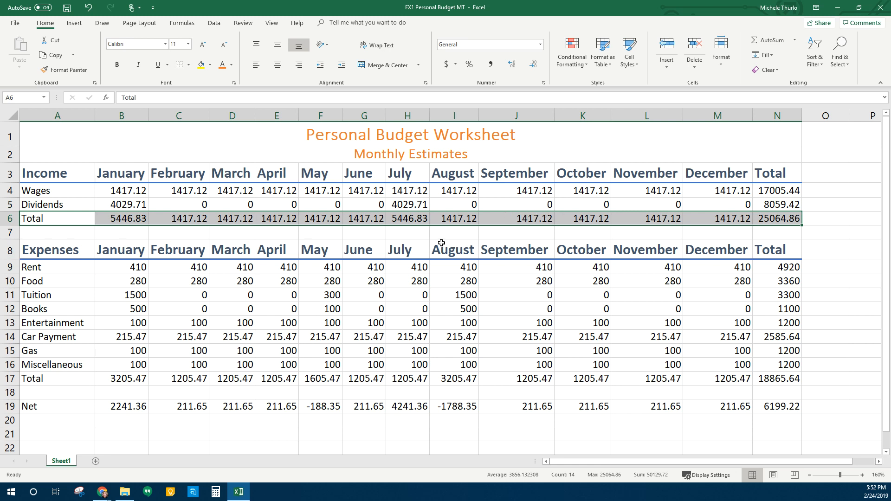
{"action": "left_click_drag", "start_coordinate": [48, 379], "coordinate": [763, 382]}
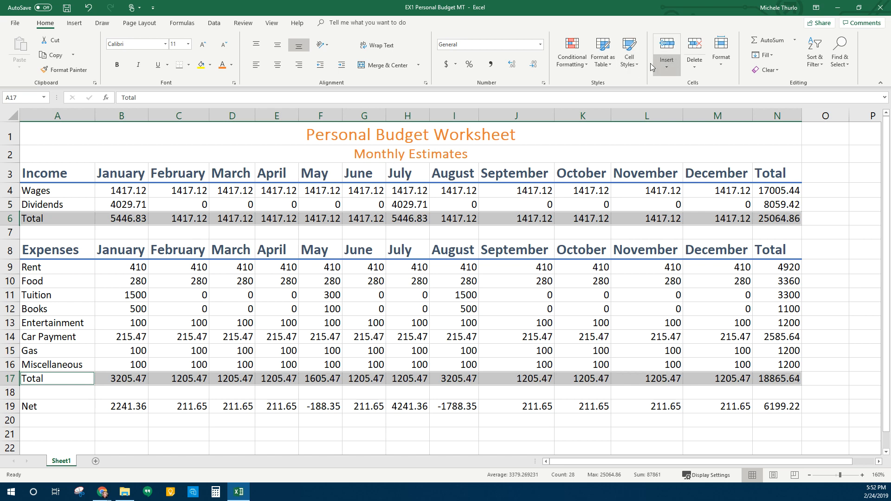
{"action": "left_click", "coordinate": [628, 67]}
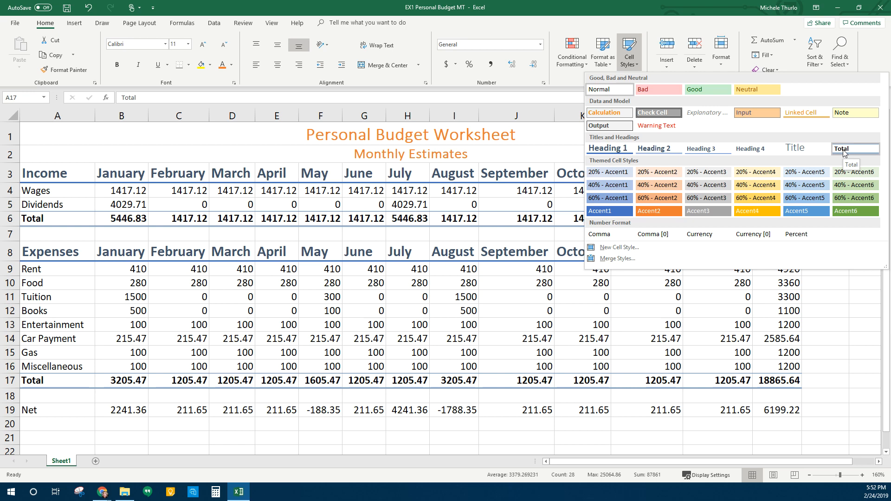
{"action": "left_click", "coordinate": [844, 151]}
{"action": "left_click", "coordinate": [839, 197]}
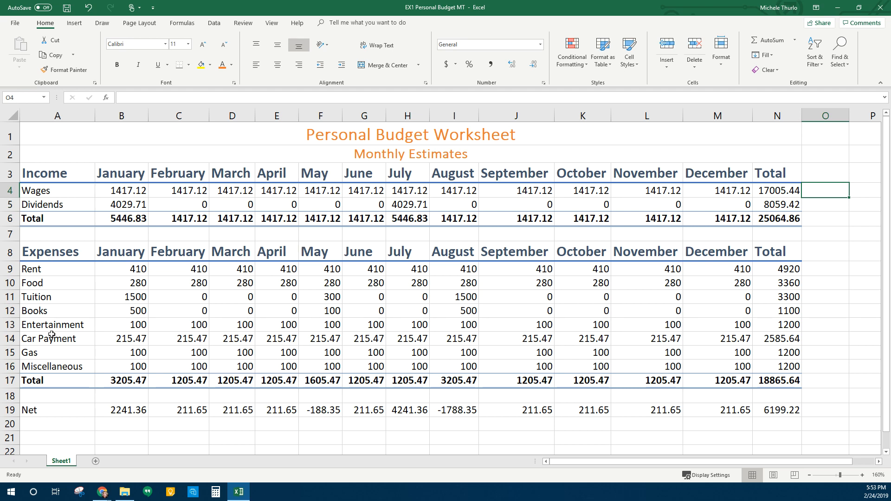
Apply the Accent2 cell style to the Net row A19:N19
{"action": "scroll", "coordinate": [35, 381], "scroll_direction": "down", "scroll_amount": 1}
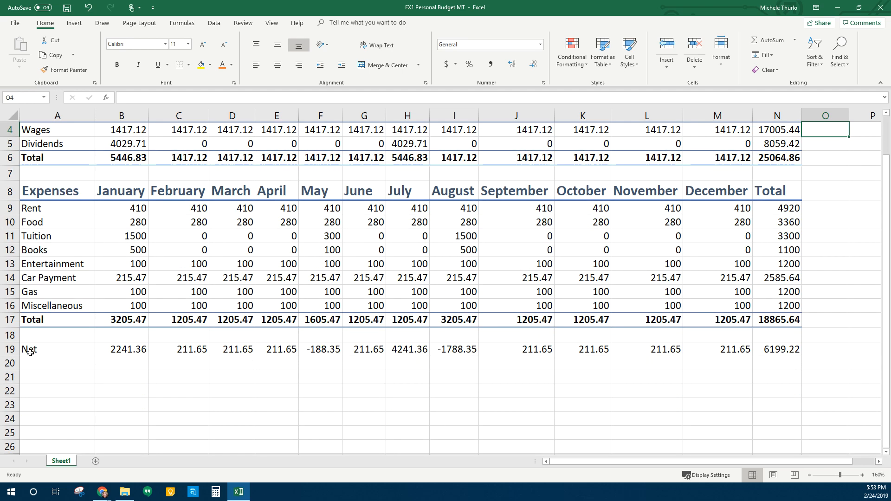
{"action": "left_click_drag", "start_coordinate": [33, 350], "coordinate": [785, 351]}
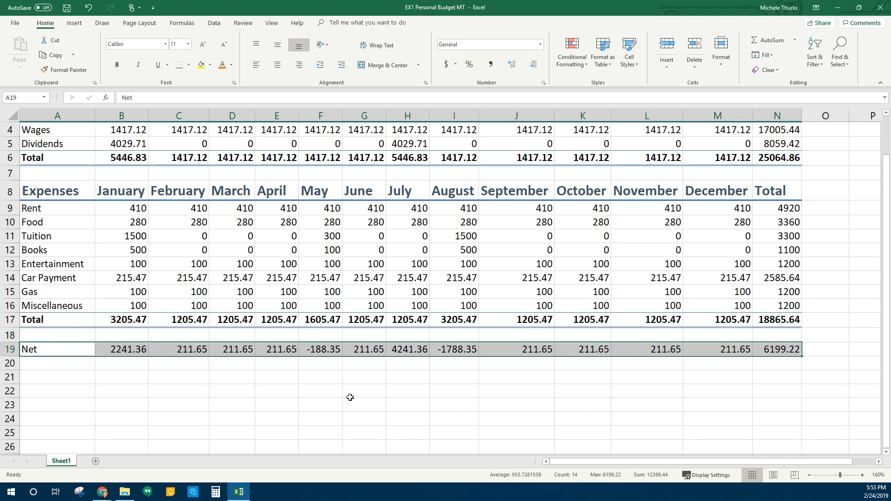
{"action": "scroll", "coordinate": [350, 397], "scroll_direction": "down", "scroll_amount": 1}
{"action": "scroll", "coordinate": [388, 356], "scroll_direction": "up", "scroll_amount": 2}
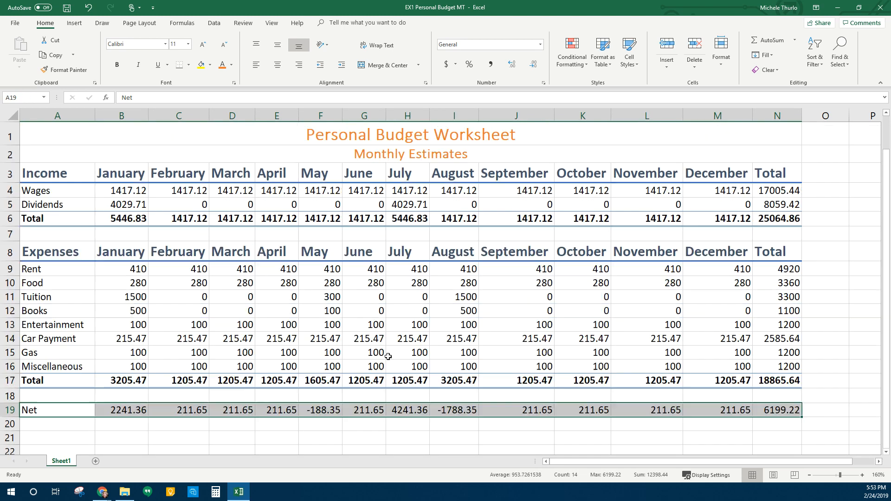
{"action": "left_click", "coordinate": [636, 66]}
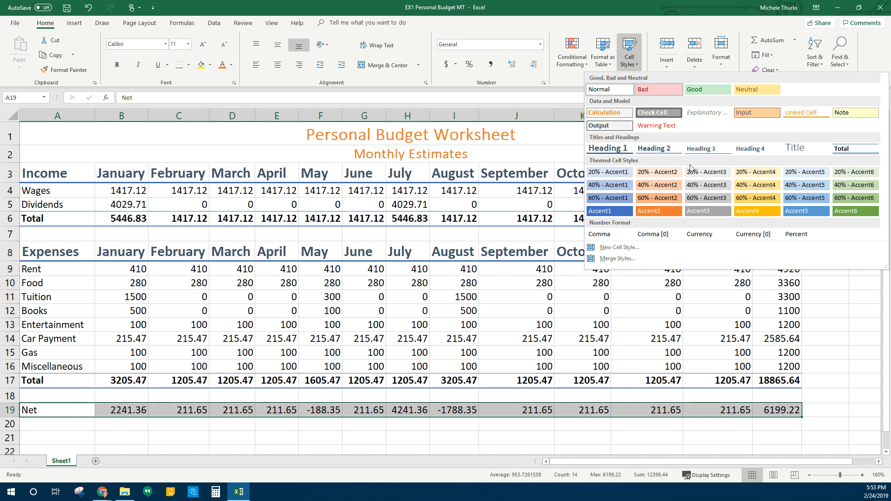
{"action": "left_click", "coordinate": [659, 214]}
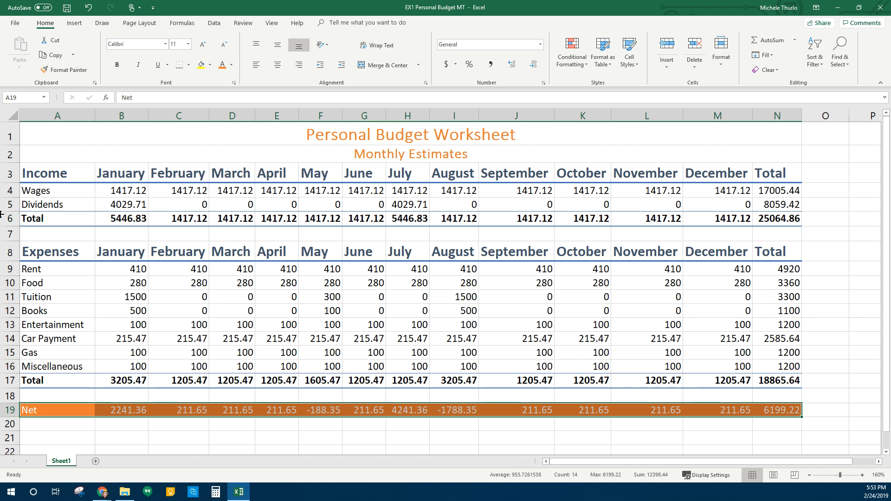
Apply the 20% - Accent2 cell style to the Wages, Rent, Tuition, Entertainment and Gas rows across columns A to N
{"action": "left_click_drag", "start_coordinate": [49, 193], "coordinate": [763, 191]}
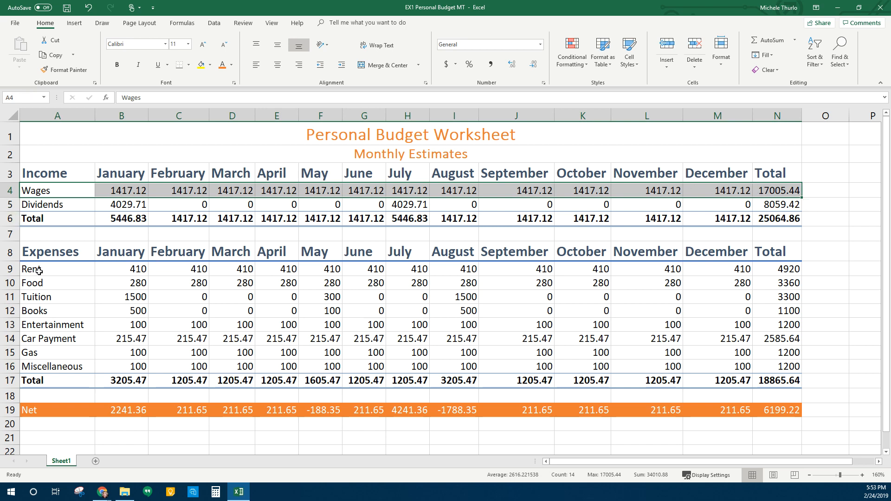
{"action": "left_click_drag", "start_coordinate": [32, 270], "coordinate": [569, 277], "text": "ctrl"}
{"action": "left_click_drag", "start_coordinate": [688, 269], "coordinate": [770, 269]}
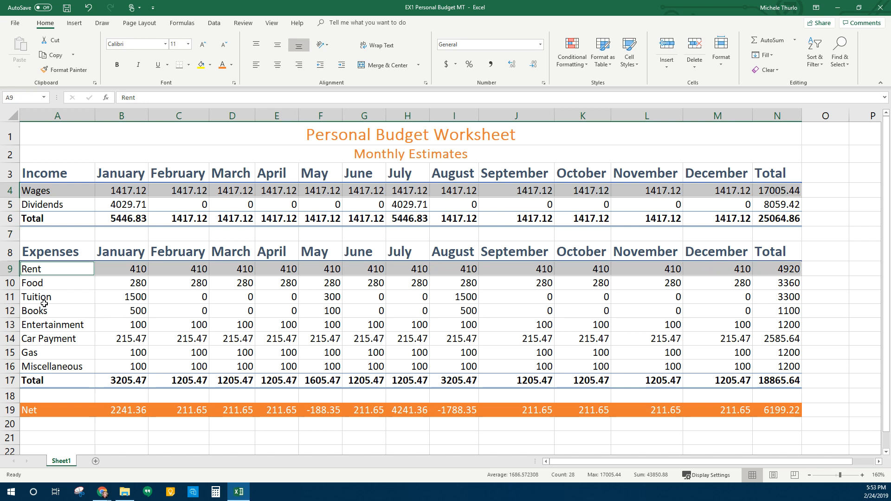
{"action": "left_click_drag", "start_coordinate": [28, 298], "coordinate": [780, 298]}
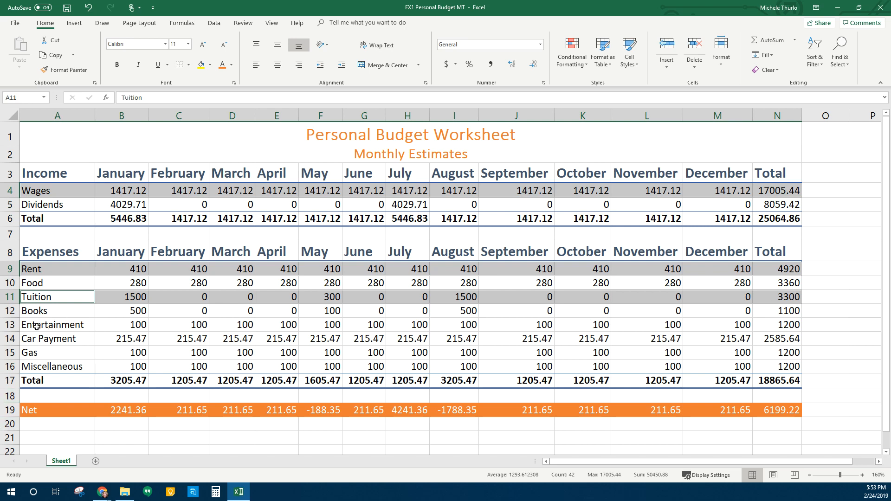
{"action": "left_click_drag", "start_coordinate": [37, 325], "coordinate": [768, 325]}
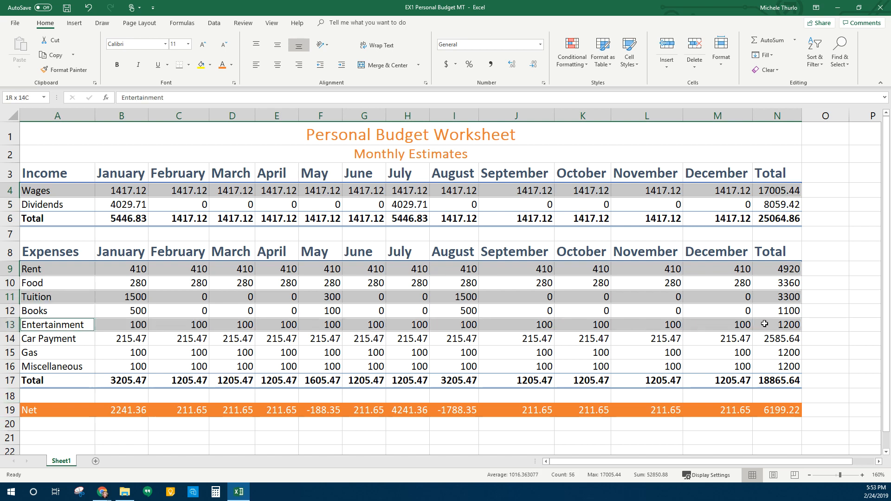
{"action": "left_click_drag", "start_coordinate": [27, 352], "coordinate": [776, 353]}
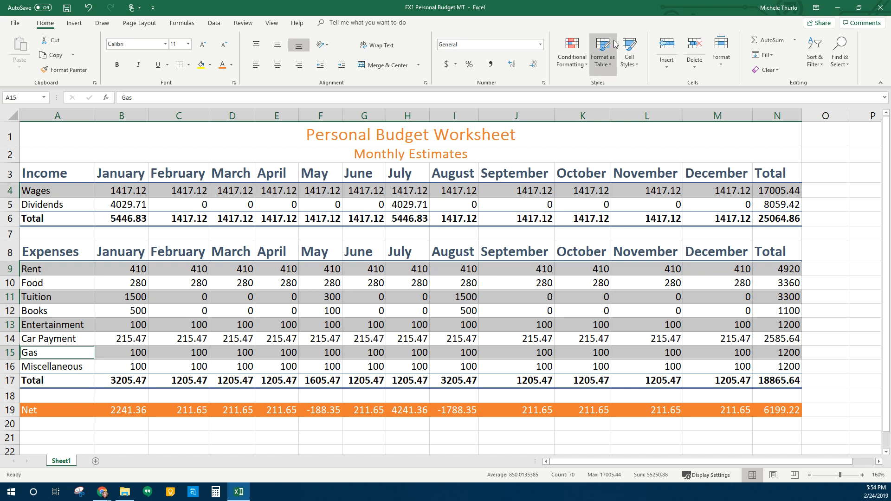
{"action": "left_click", "coordinate": [628, 62]}
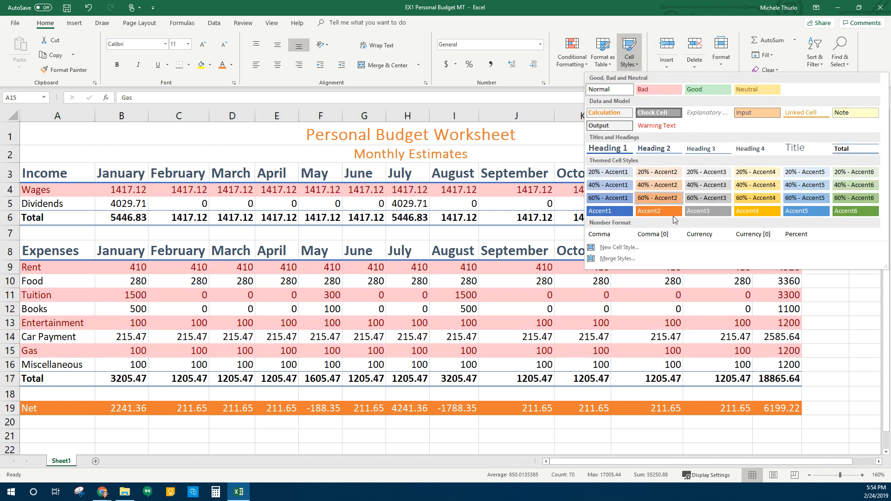
{"action": "left_click", "coordinate": [670, 175]}
Apply the 40% - Accent2 cell style to the Dividends, Food, Books, Car Payment and Miscellaneous rows across columns A to N
{"action": "left_click", "coordinate": [37, 204]}
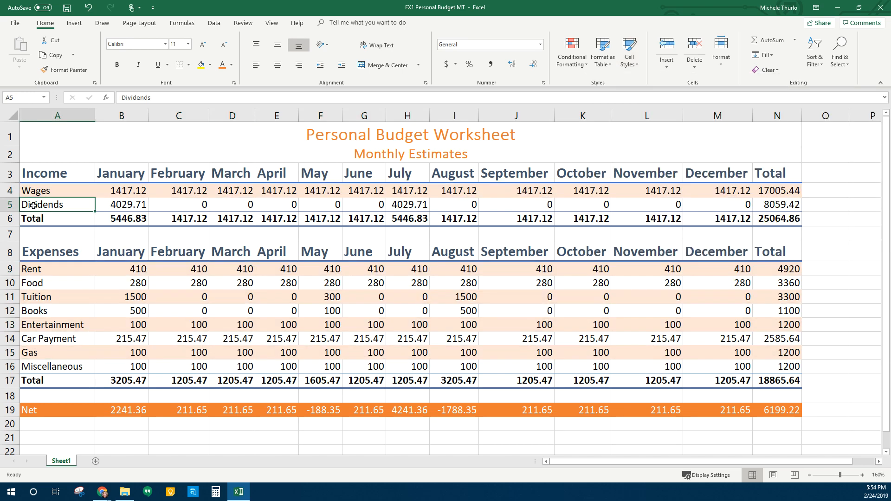
{"action": "left_click_drag", "start_coordinate": [36, 205], "coordinate": [798, 206]}
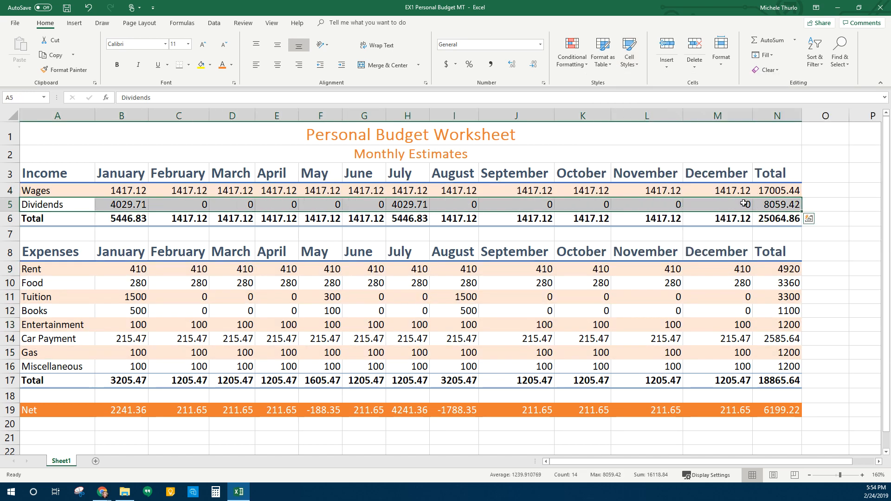
{"action": "left_click_drag", "start_coordinate": [43, 283], "coordinate": [780, 284]}
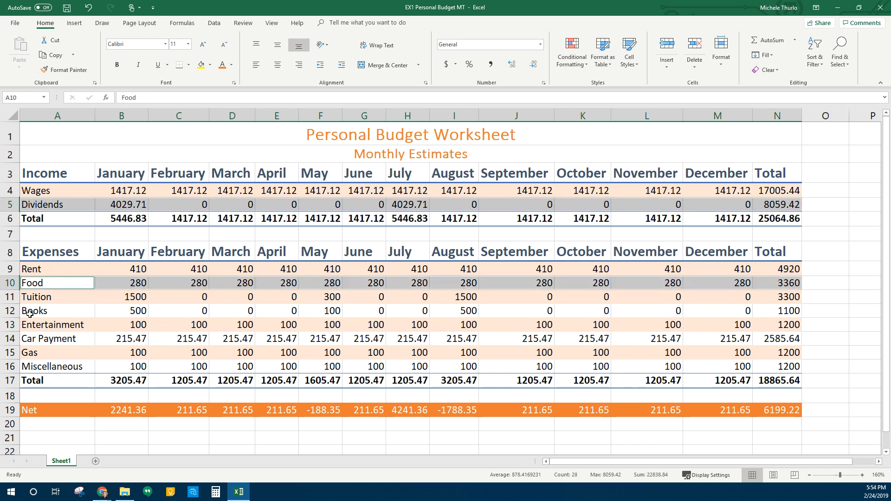
{"action": "left_click_drag", "start_coordinate": [30, 314], "coordinate": [763, 312]}
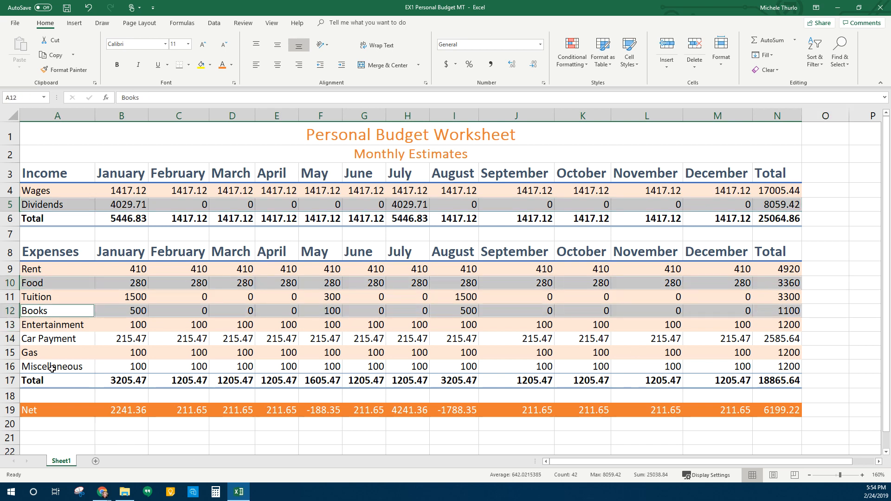
{"action": "left_click_drag", "start_coordinate": [34, 339], "coordinate": [772, 337]}
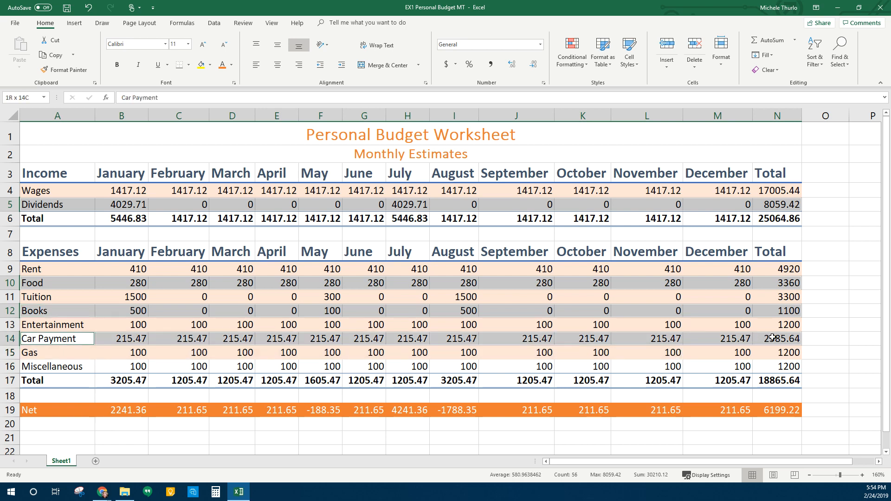
{"action": "left_click_drag", "start_coordinate": [42, 367], "coordinate": [770, 365]}
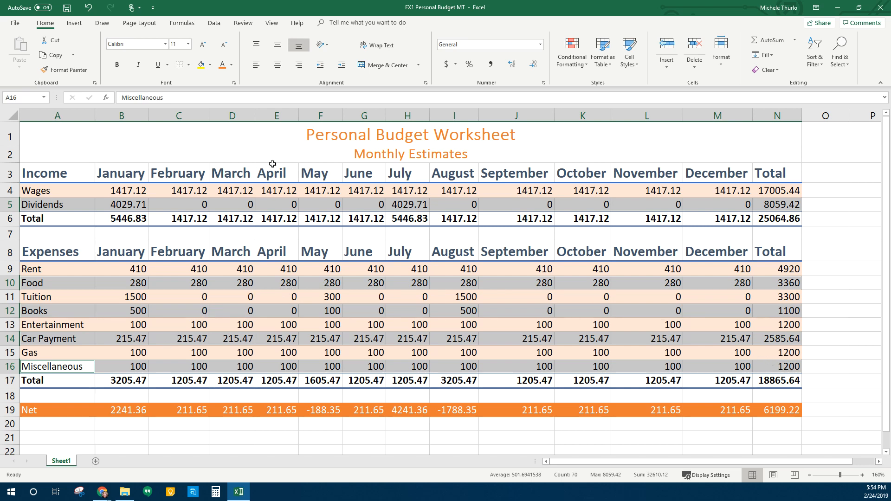
{"action": "left_click", "coordinate": [630, 59]}
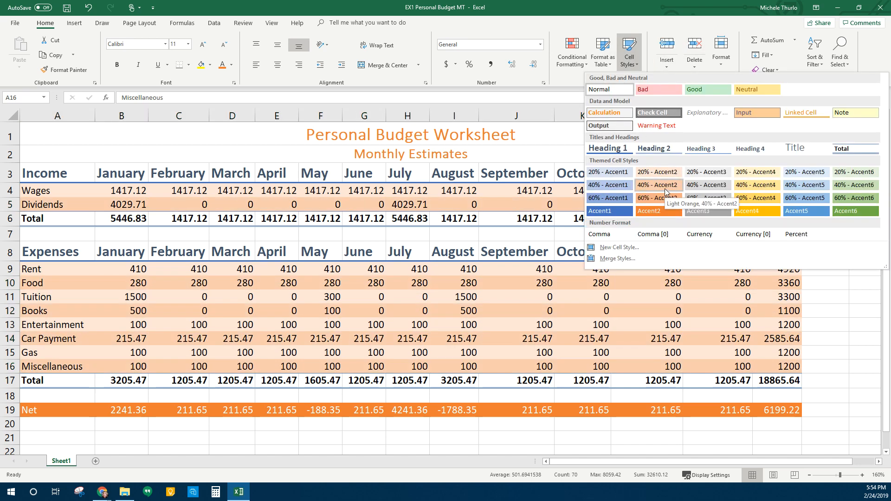
{"action": "left_click", "coordinate": [665, 188]}
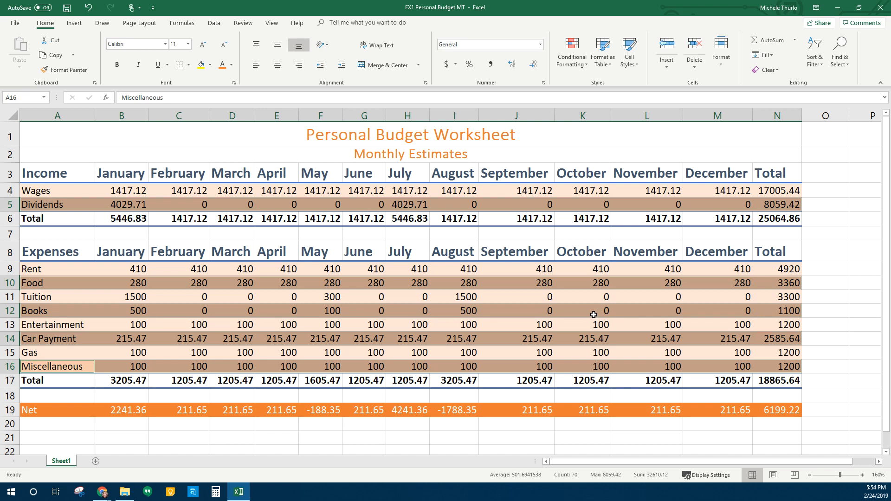
{"action": "left_click", "coordinate": [465, 290]}
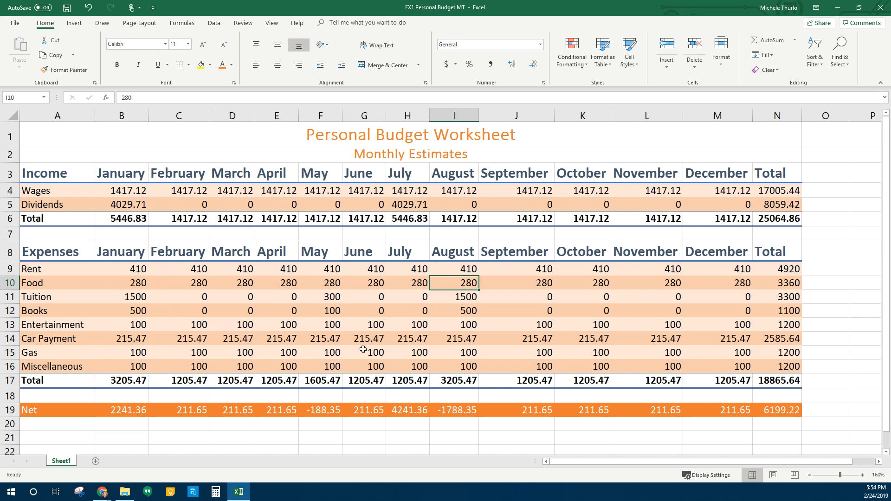
{"action": "left_click", "coordinate": [301, 338]}
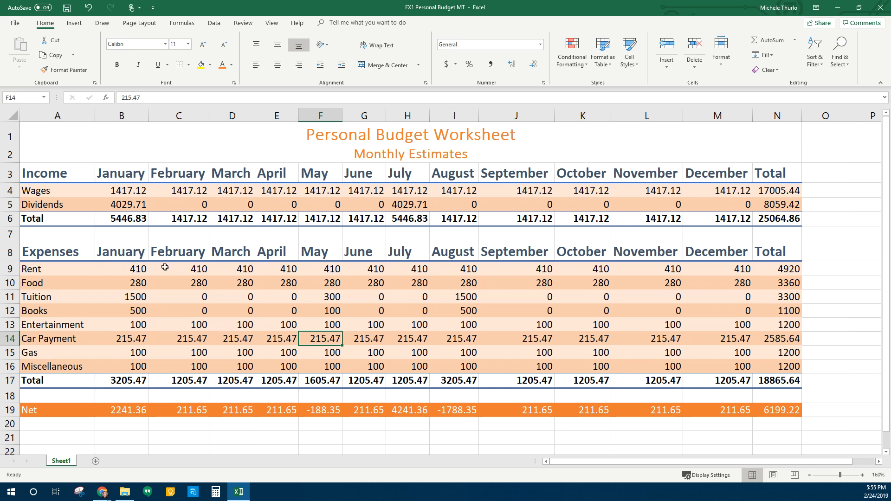
Apply the Accounting number format with dollar signs to columns B to N of the Wages, Rent, Net and both Total rows
{"action": "left_click_drag", "start_coordinate": [114, 194], "coordinate": [793, 191]}
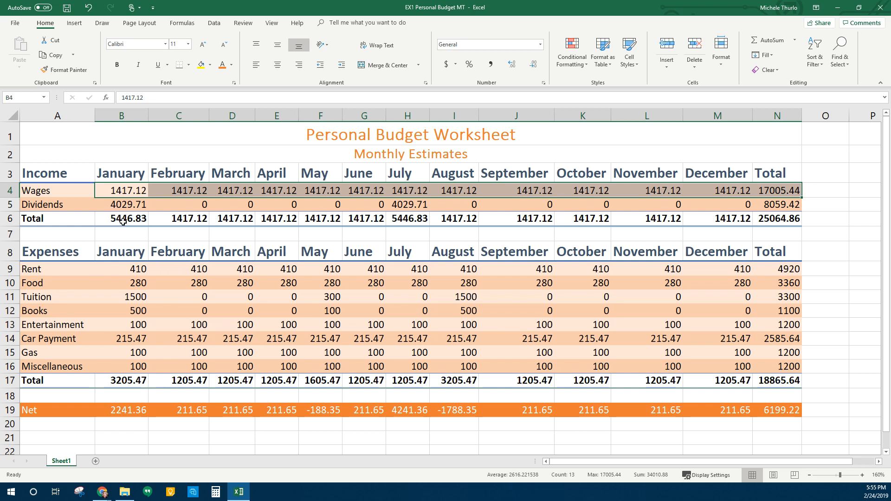
{"action": "left_click_drag", "start_coordinate": [123, 221], "coordinate": [770, 221]}
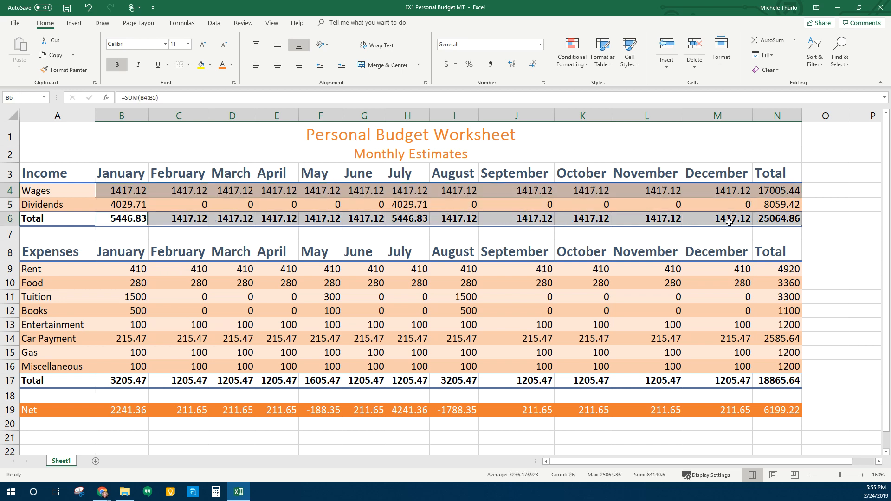
{"action": "left_click", "coordinate": [128, 270], "text": "ctrl"}
{"action": "left_click_drag", "start_coordinate": [127, 270], "coordinate": [784, 271]}
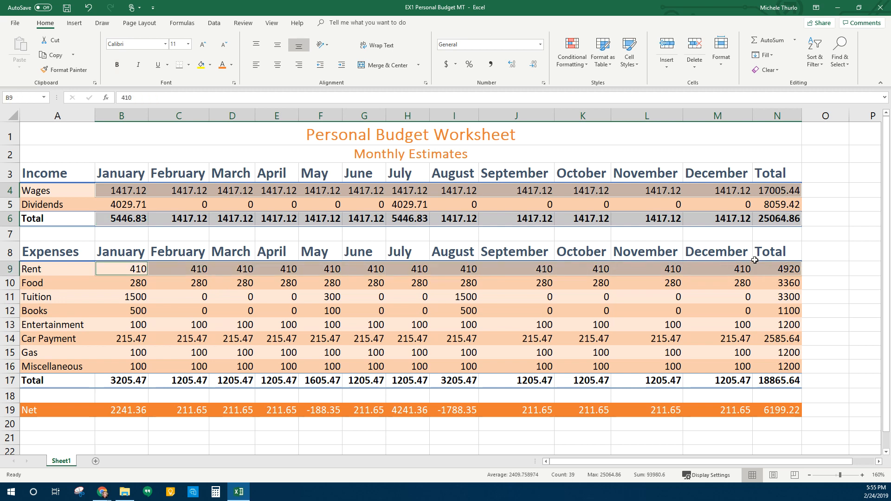
{"action": "left_click_drag", "start_coordinate": [113, 384], "coordinate": [773, 379]}
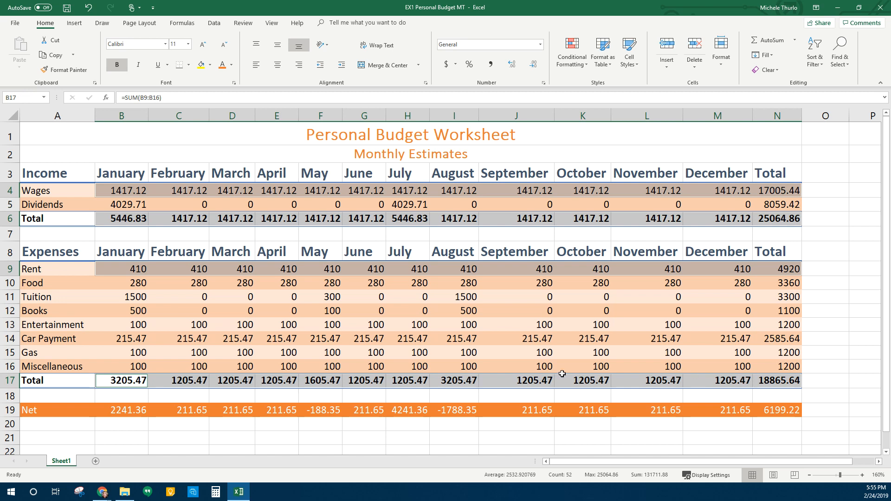
{"action": "left_click_drag", "start_coordinate": [107, 412], "coordinate": [780, 412]}
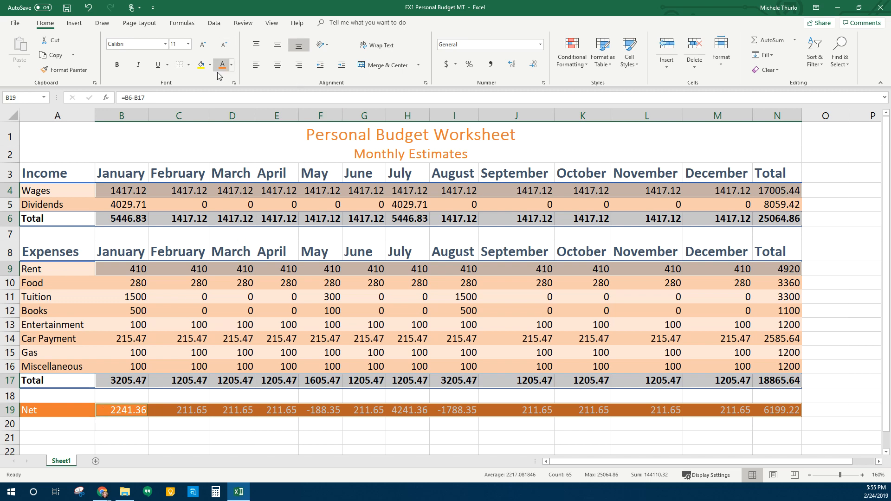
{"action": "left_click", "coordinate": [446, 65]}
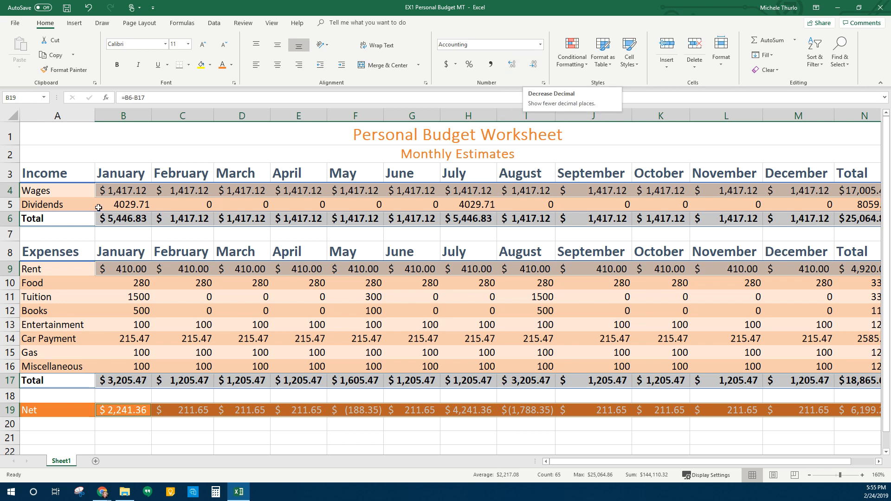
Apply the Comma number style to the Dividends values B5:N5 and the Food through Miscellaneous values B10:N16
{"action": "left_click_drag", "start_coordinate": [123, 205], "coordinate": [867, 205]}
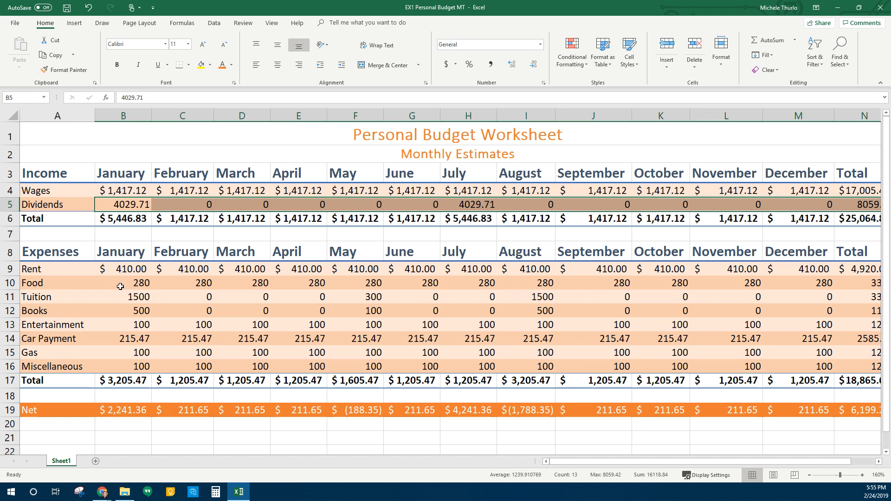
{"action": "left_click_drag", "start_coordinate": [124, 283], "coordinate": [865, 369]}
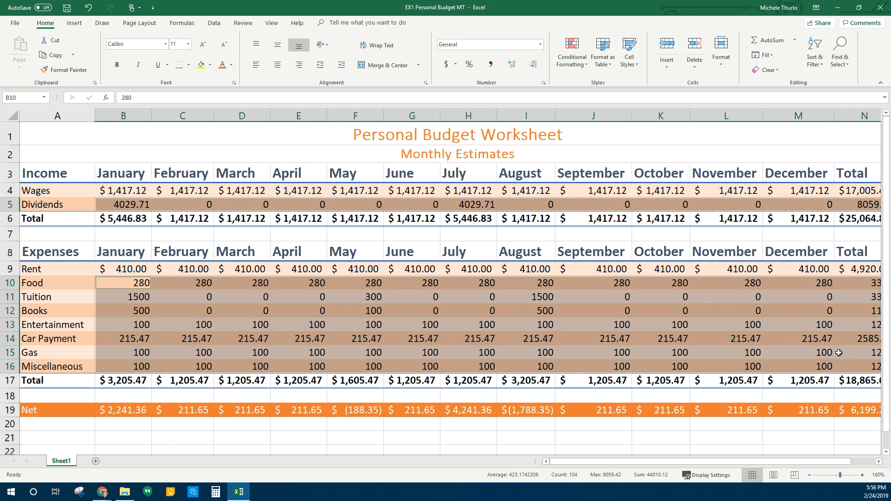
{"action": "left_click", "coordinate": [492, 66]}
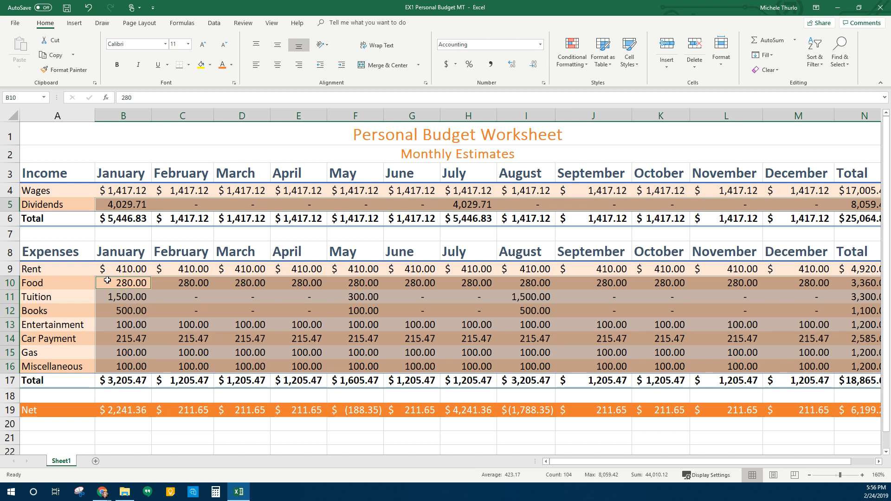
Examine how zero amounts in the Dividends, Tuition and Books rows and negative amounts in the Net row are displayed
{"action": "left_click", "coordinate": [430, 297]}
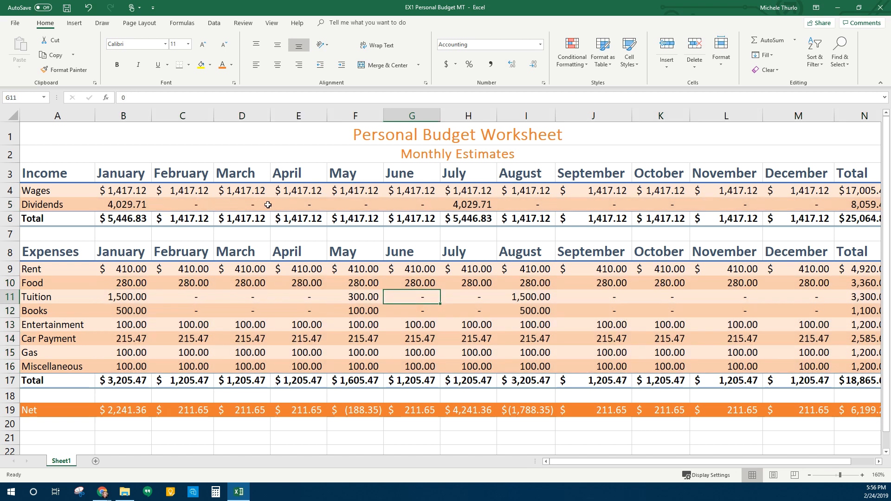
{"action": "left_click", "coordinate": [331, 208]}
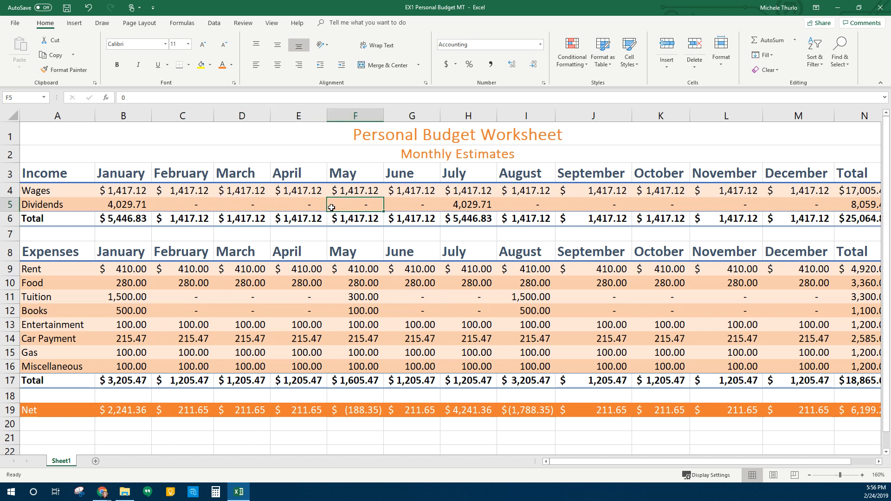
{"action": "left_click", "coordinate": [198, 206]}
{"action": "left_click", "coordinate": [200, 300]}
{"action": "left_click", "coordinate": [203, 316]}
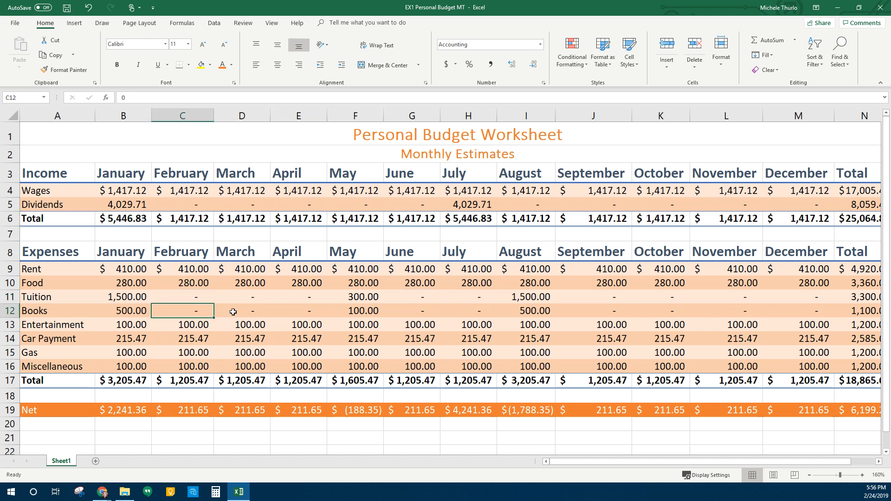
{"action": "left_click", "coordinate": [234, 312]}
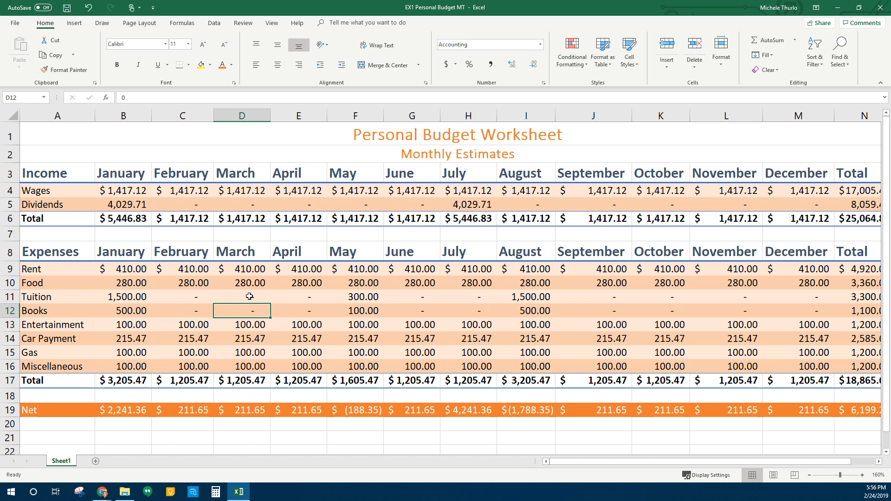
{"action": "left_click", "coordinate": [361, 411]}
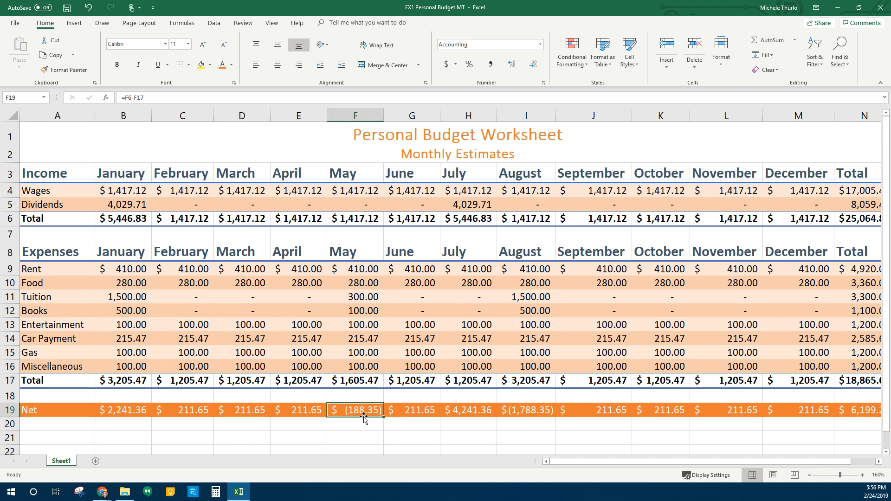
{"action": "left_click", "coordinate": [531, 413]}
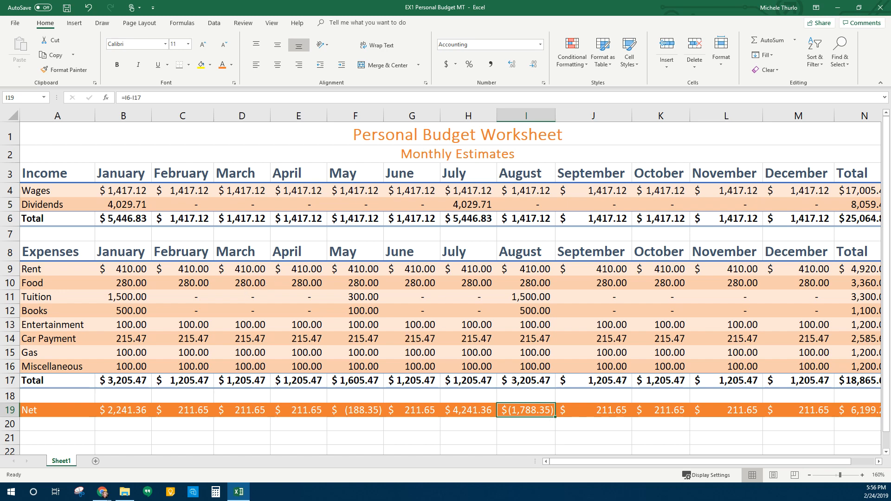
Save the formatted budget workbook
{"action": "left_click", "coordinate": [809, 475]}
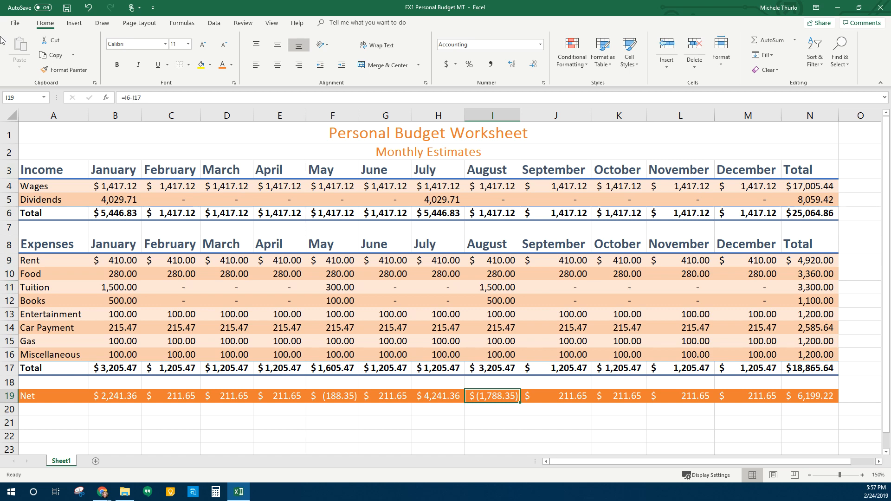
{"action": "left_click", "coordinate": [68, 9]}
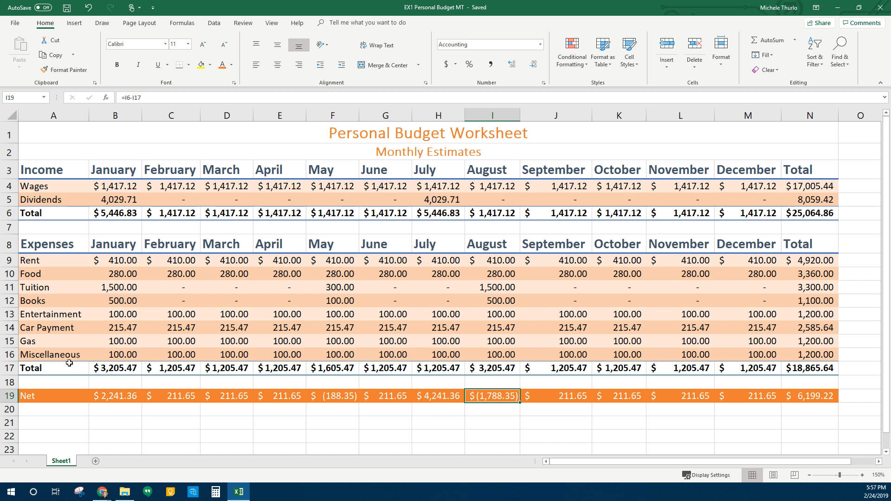
Insert a 3-D pie chart from the expense names A9:A16 and their yearly totals N9:N16
{"action": "left_click_drag", "start_coordinate": [46, 261], "coordinate": [44, 353]}
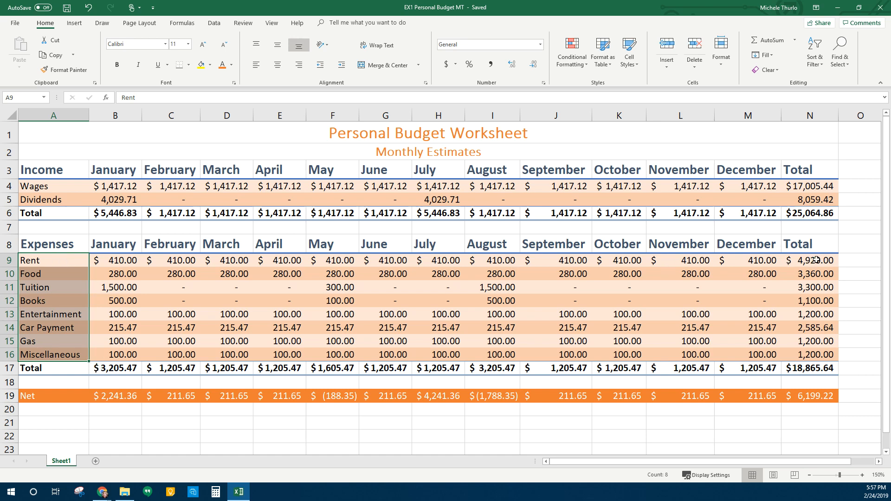
{"action": "left_click_drag", "start_coordinate": [816, 260], "coordinate": [817, 354], "text": "ctrl"}
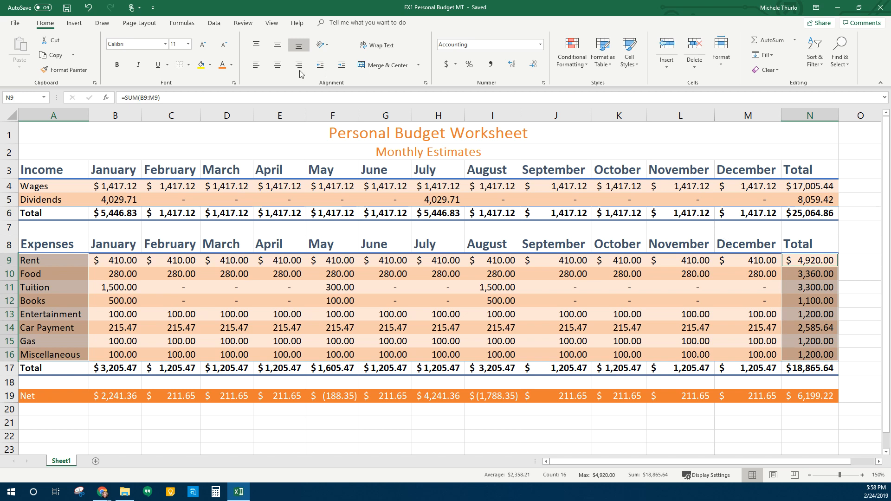
{"action": "left_click", "coordinate": [76, 24]}
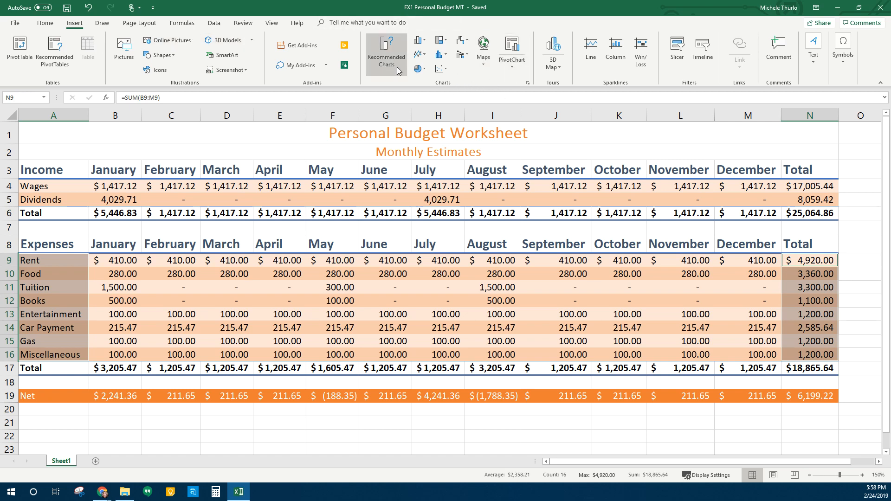
{"action": "left_click", "coordinate": [427, 72]}
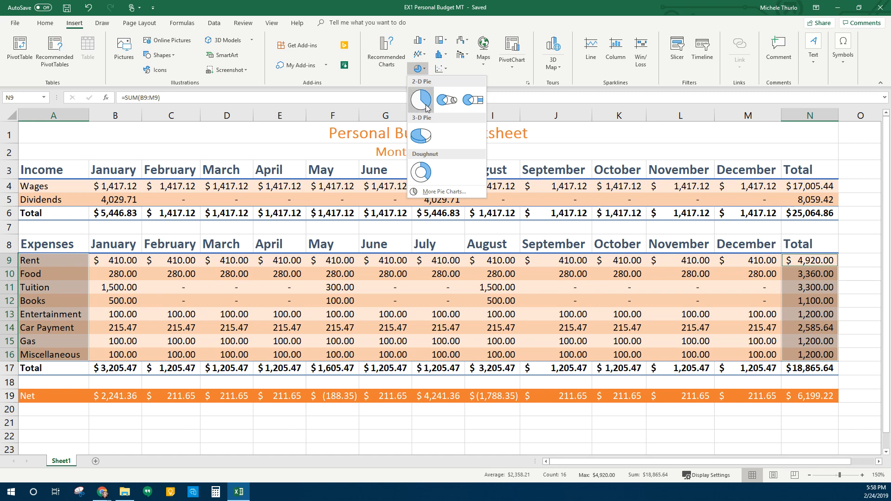
{"action": "left_click", "coordinate": [428, 136]}
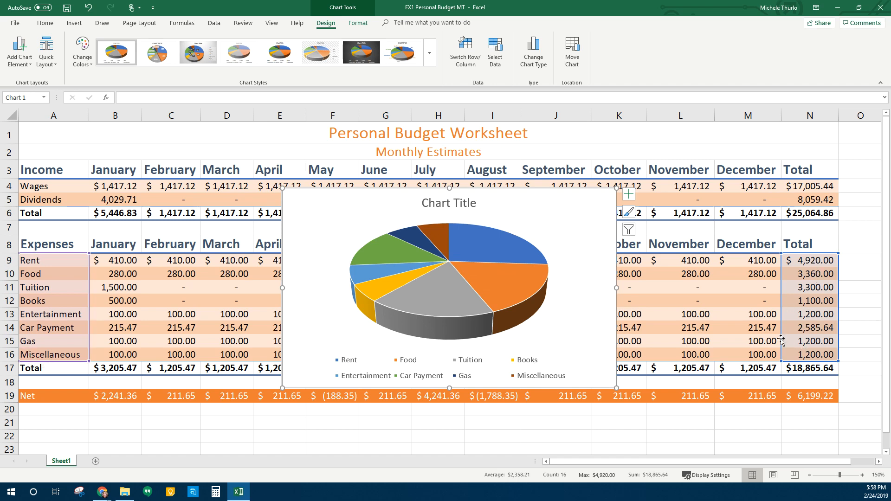
Move the pie chart to a new sheet named Monthly Expenses
{"action": "mouse_move", "coordinate": [411, 256]}
{"action": "left_click", "coordinate": [571, 55]}
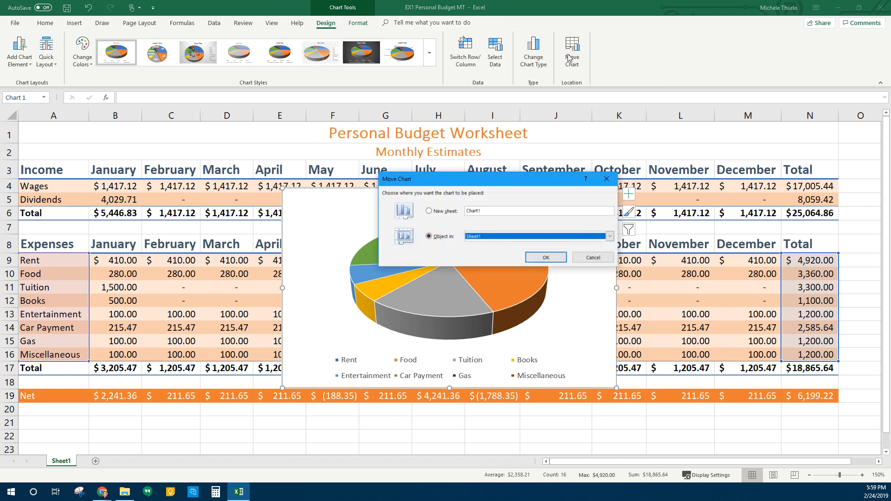
{"action": "left_click", "coordinate": [503, 213]}
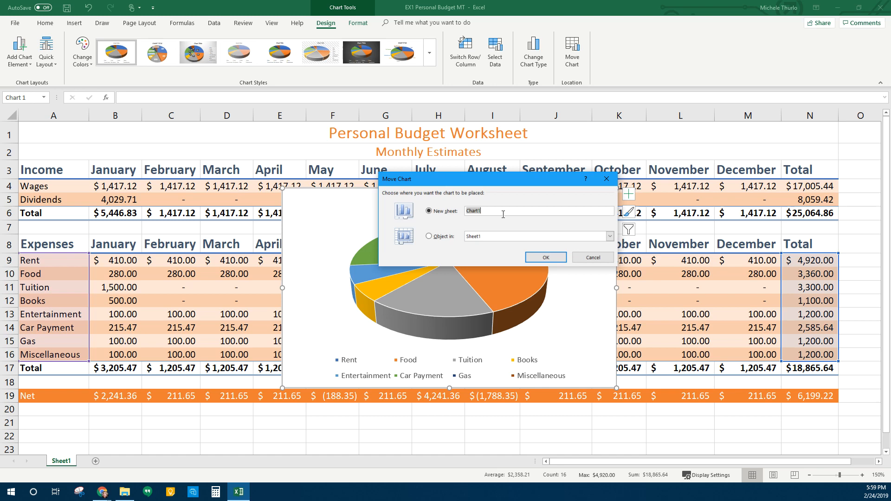
{"action": "type", "text": "Monthly Expenses"}
{"action": "left_click", "coordinate": [545, 257]}
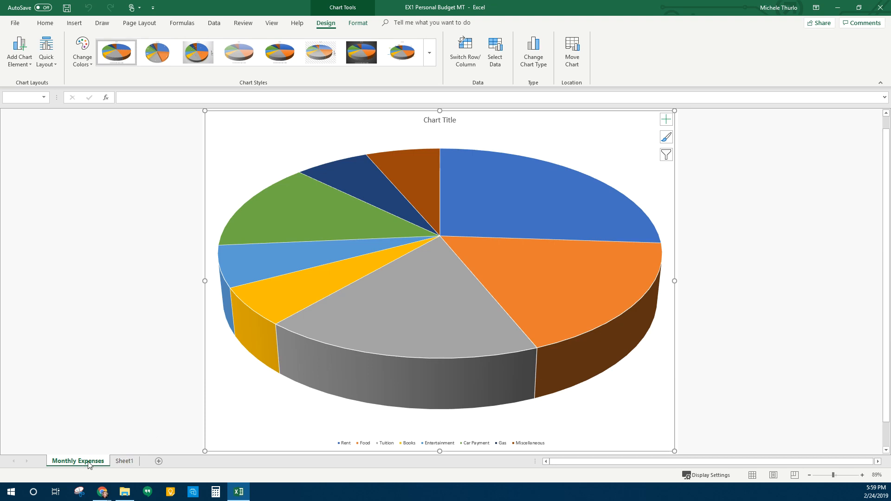
Replace the pie chart's placeholder title with "Monthly Expenses"
{"action": "left_click", "coordinate": [439, 123]}
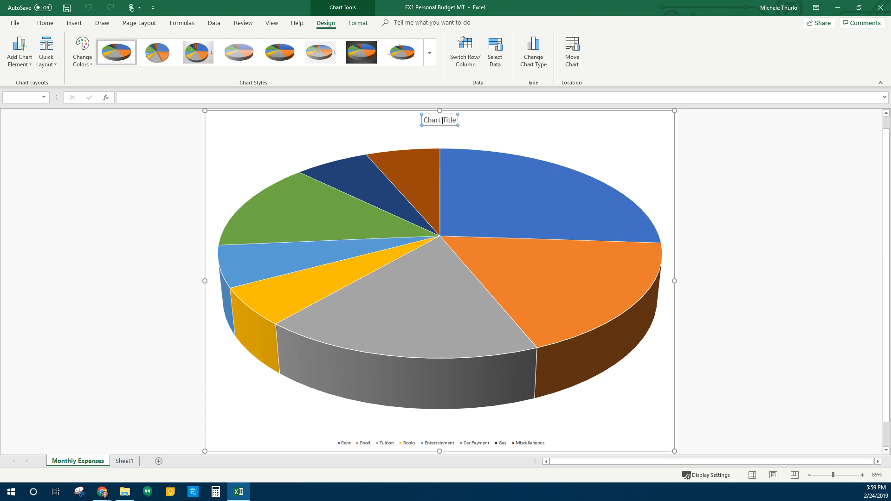
{"action": "double_click", "coordinate": [442, 121]}
{"action": "double_click", "coordinate": [443, 121]}
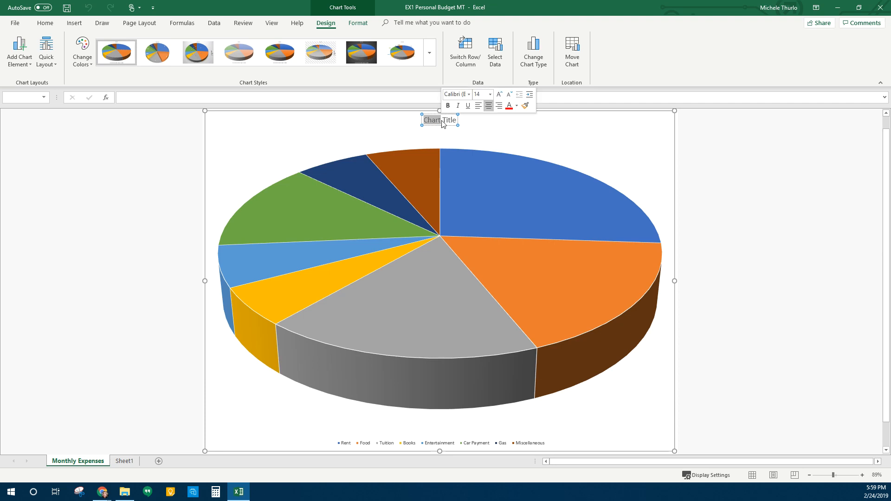
{"action": "triple_click", "coordinate": [443, 121]}
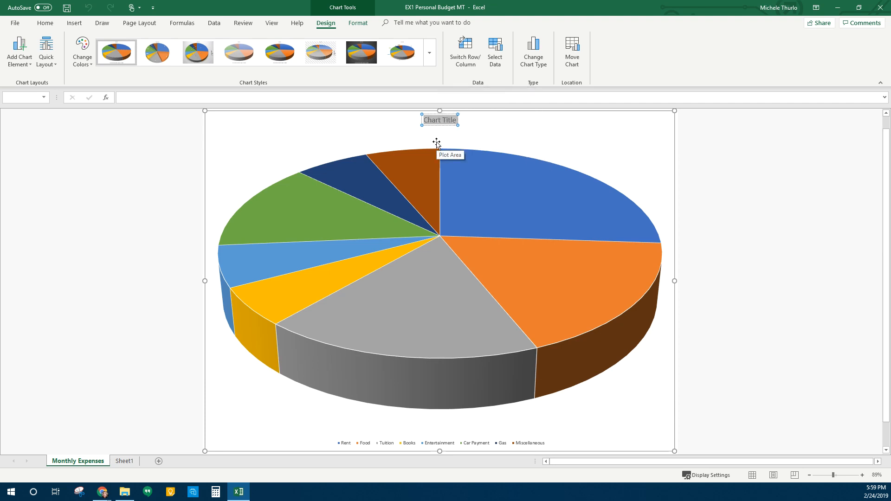
{"action": "type", "text": "Month"}
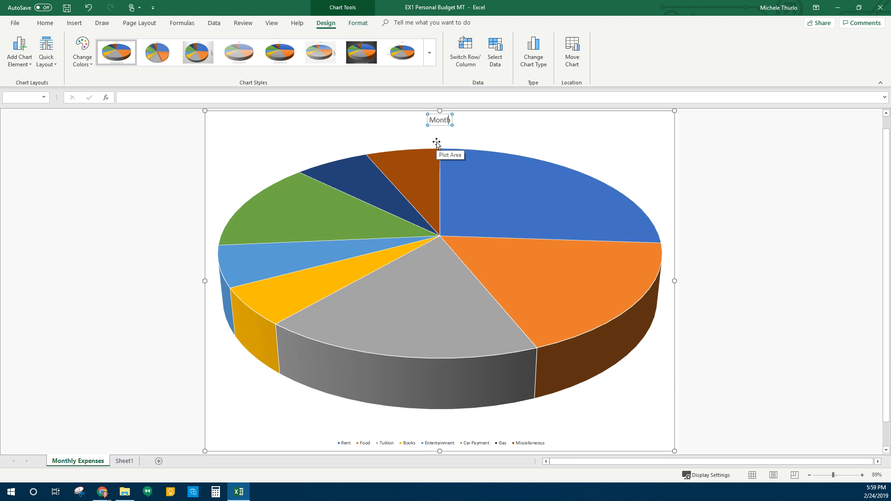
{"action": "type", "text": "ly Expenses"}
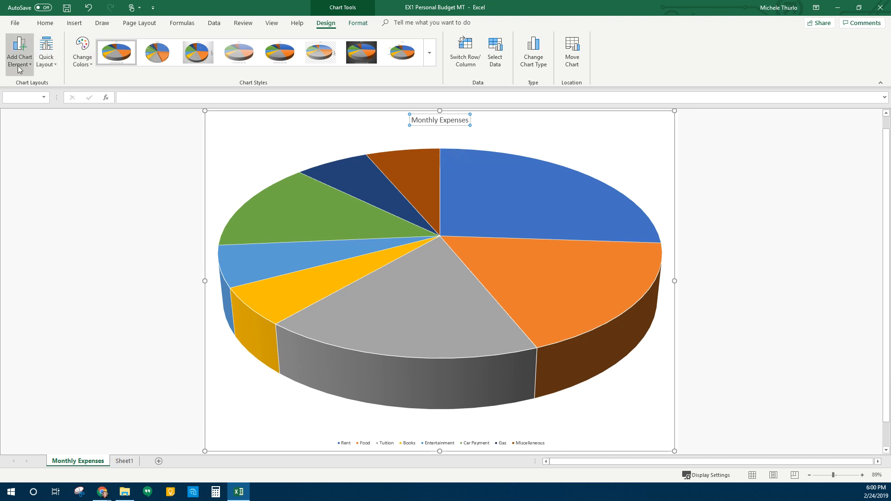
{"action": "left_click", "coordinate": [502, 123]}
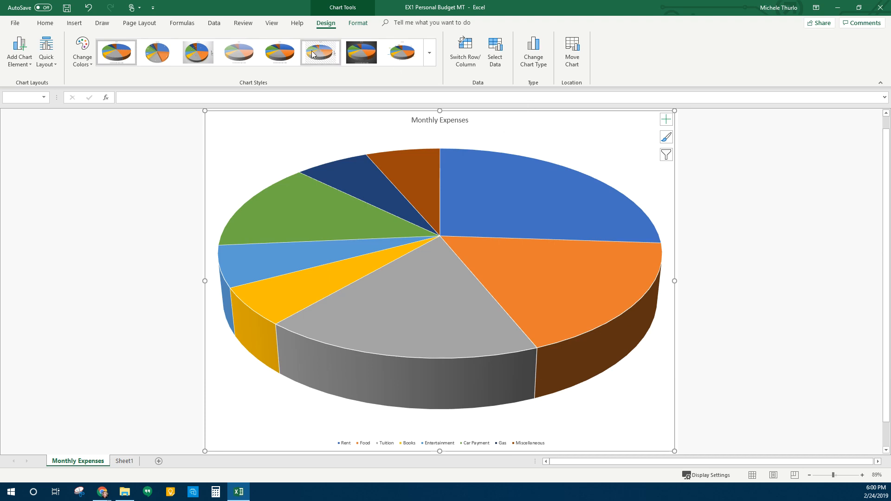
Try several chart styles on the pie chart and apply Style 7 with the dark background
{"action": "left_click", "coordinate": [155, 57]}
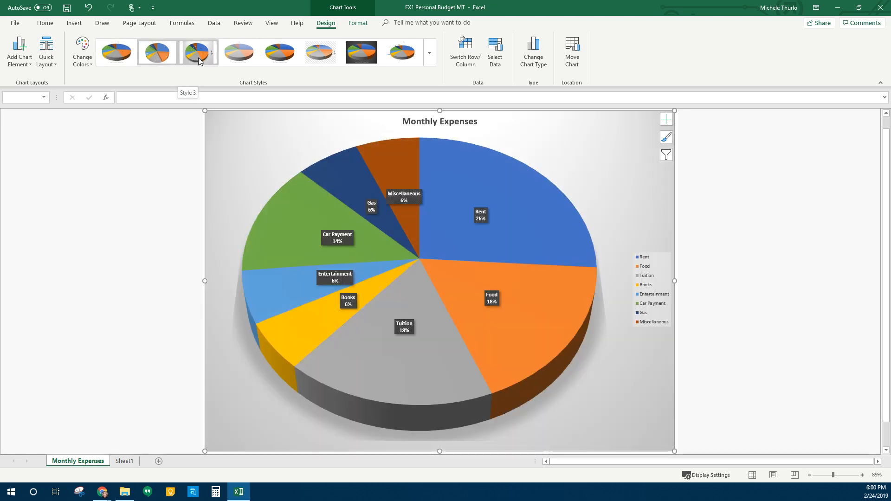
{"action": "left_click", "coordinate": [198, 61]}
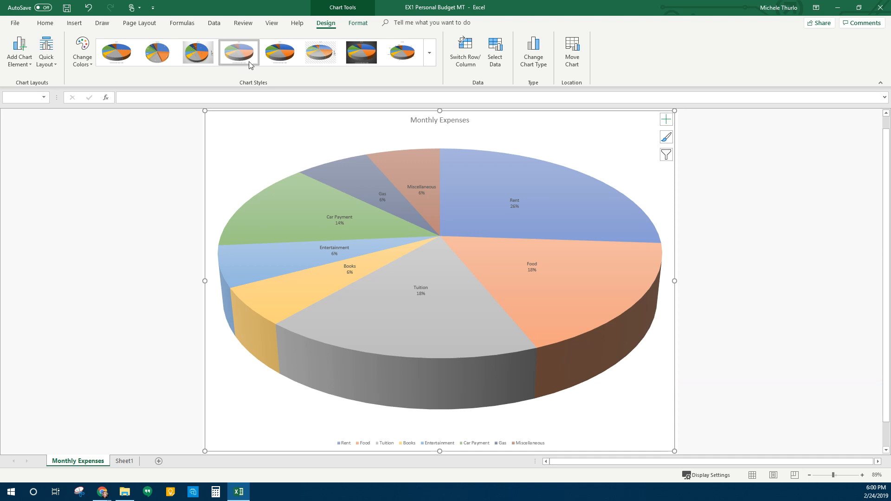
{"action": "left_click", "coordinate": [279, 52]}
{"action": "left_click", "coordinate": [327, 56]}
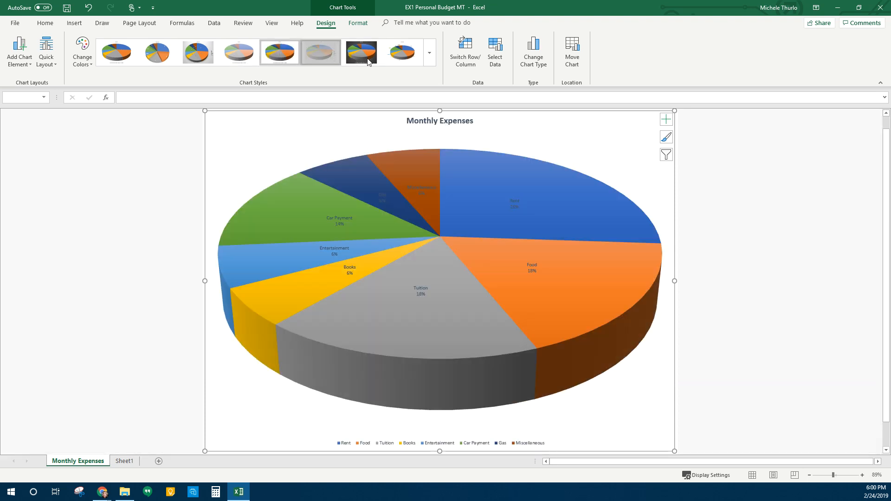
{"action": "left_click", "coordinate": [370, 59]}
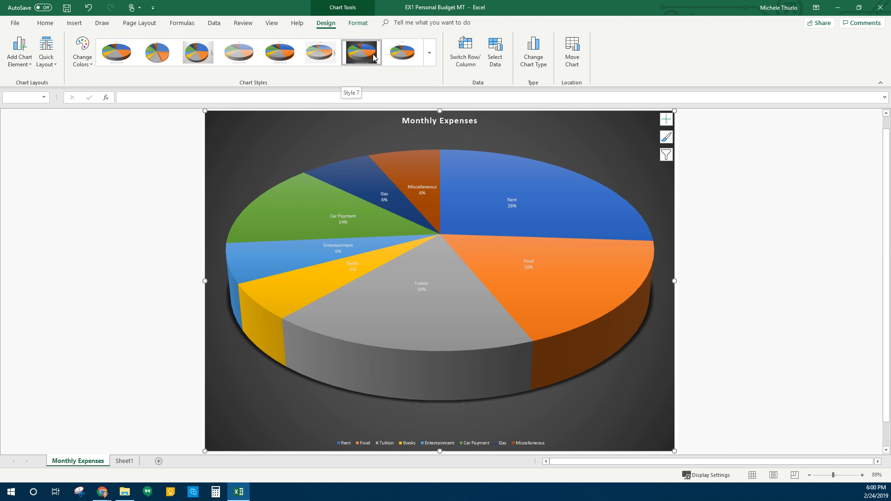
{"action": "left_click", "coordinate": [374, 57]}
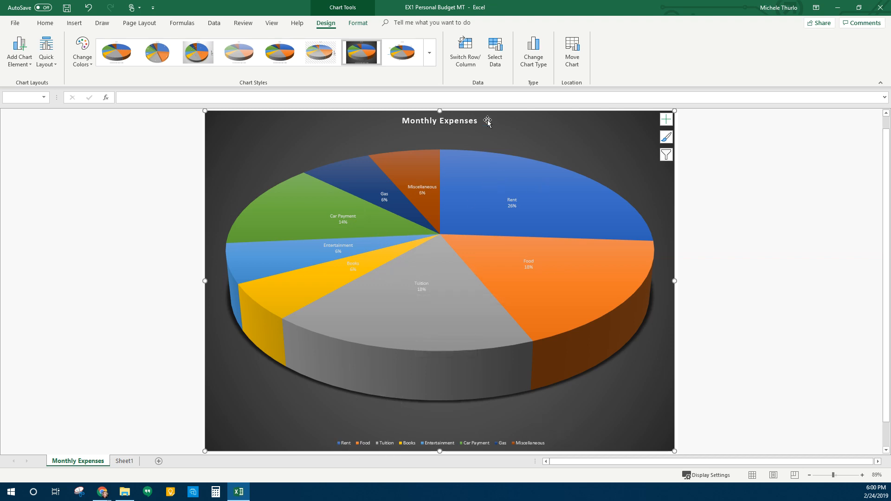
Extend the chart title after "Monthly Expenses" with a hyphen and the author's full name
{"action": "left_click", "coordinate": [467, 125]}
{"action": "double_click", "coordinate": [481, 115]}
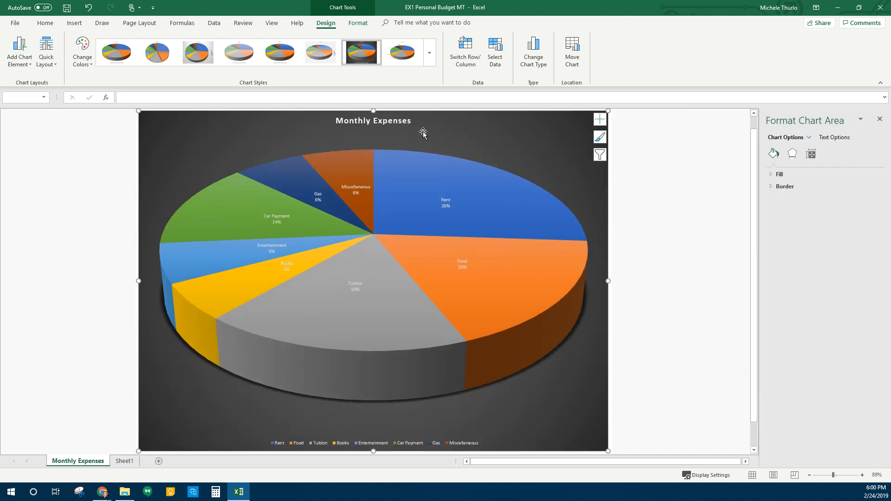
{"action": "left_click", "coordinate": [384, 120]}
{"action": "double_click", "coordinate": [385, 121]}
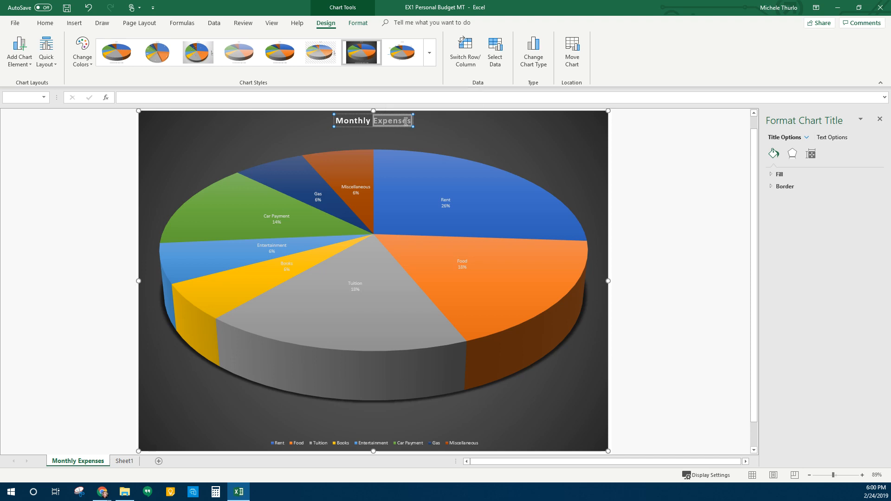
{"action": "left_click", "coordinate": [403, 122]}
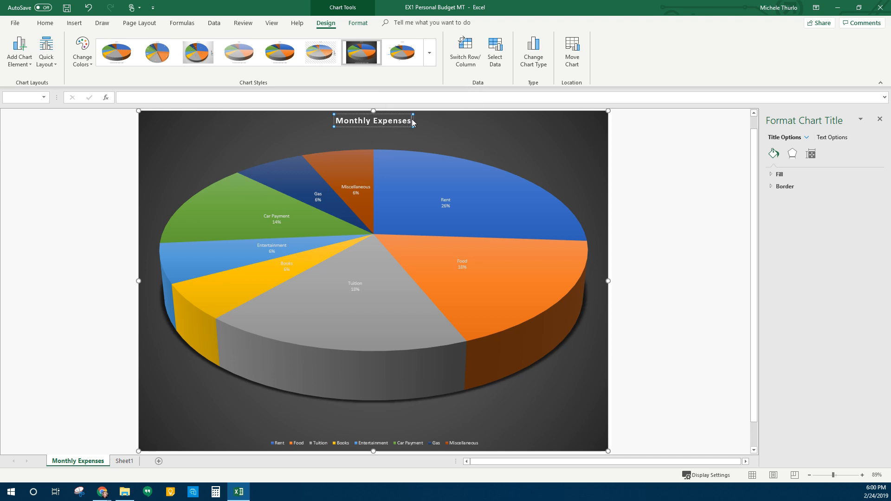
{"action": "left_click", "coordinate": [412, 121]}
{"action": "type", "text": "-"}
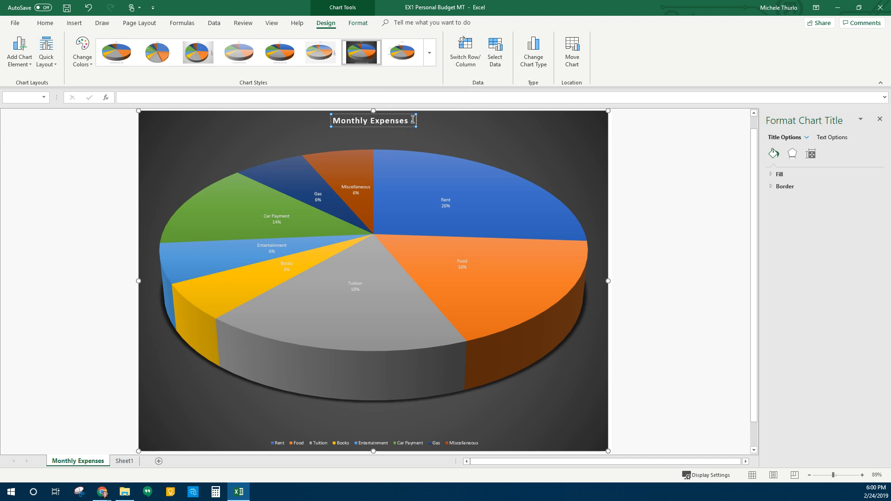
{"action": "type", "text": " Your"}
{"action": "key", "text": "BackSpace"}
{"action": "key", "text": "BackSpace"}
{"action": "key", "text": "BackSpace"}
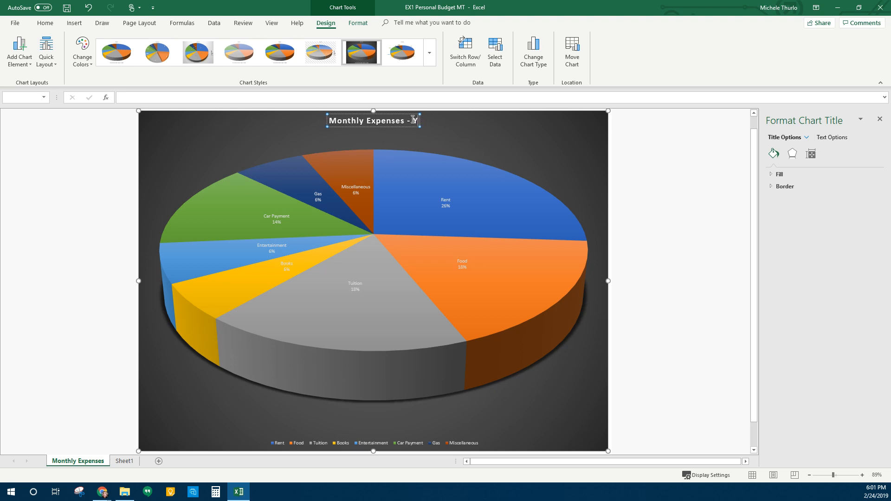
{"action": "key", "text": "BackSpace"}
{"action": "type", "text": "Michele Thur"}
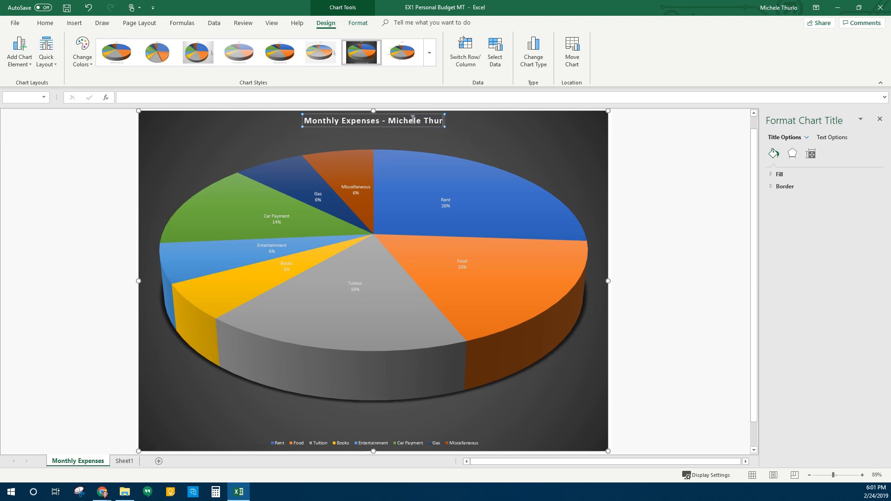
{"action": "type", "text": "lo"}
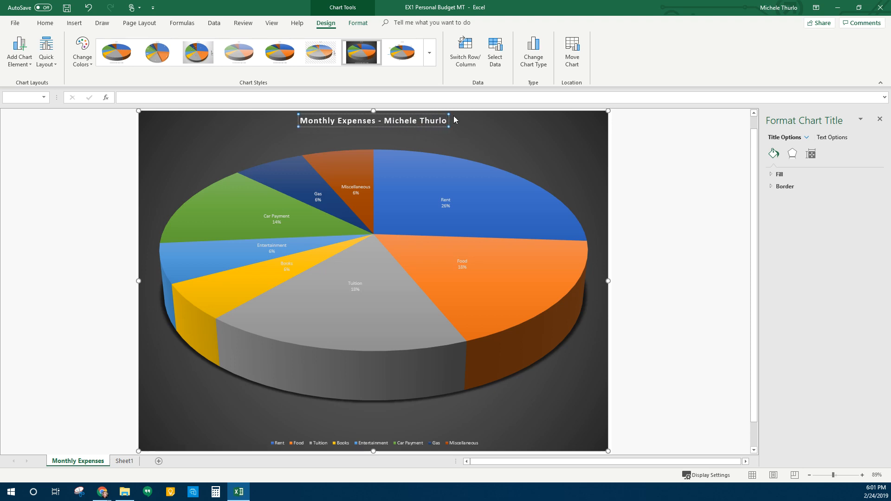
{"action": "left_click", "coordinate": [584, 143]}
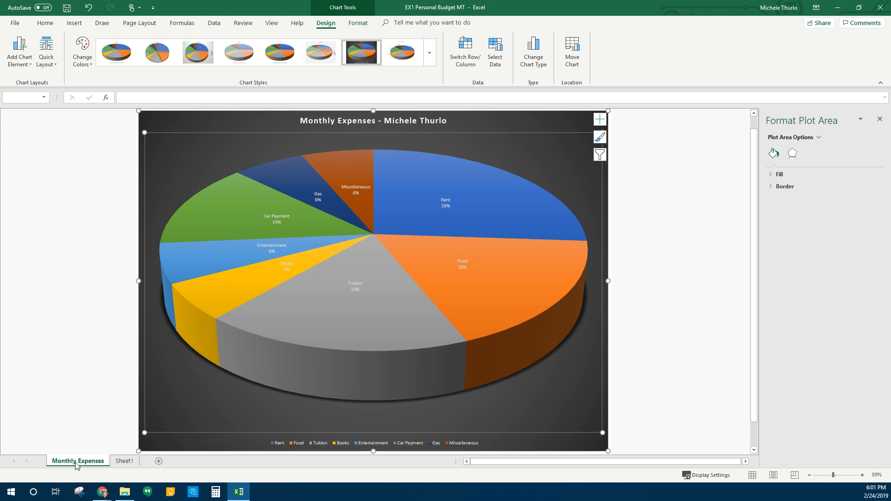
Rename the chart sheet as Monthly Expenses Chart
{"action": "left_click", "coordinate": [126, 462]}
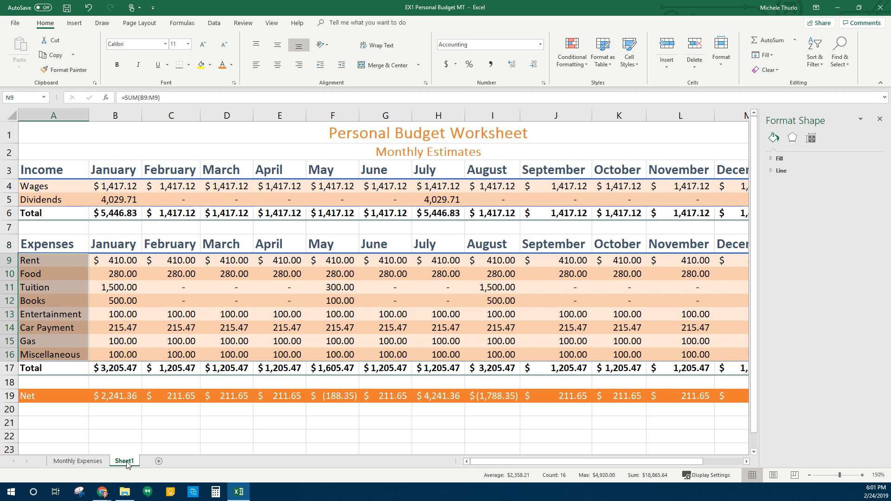
{"action": "double_click", "coordinate": [125, 462]}
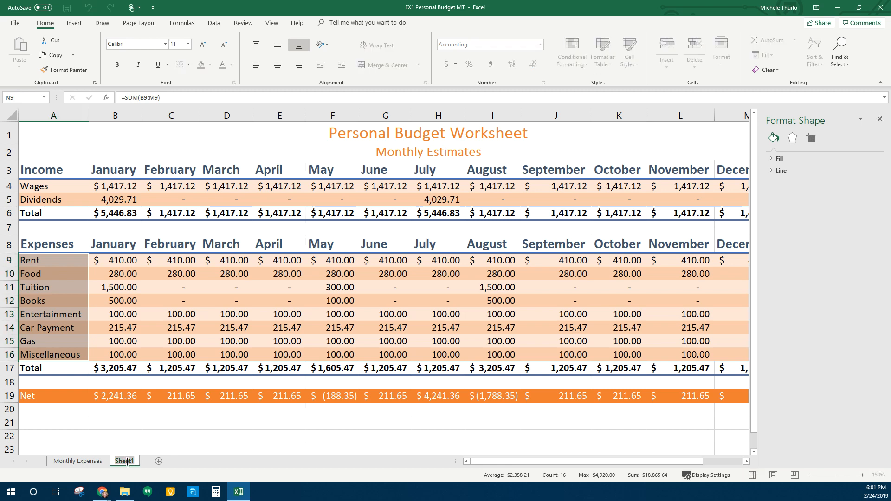
{"action": "left_click", "coordinate": [96, 462]}
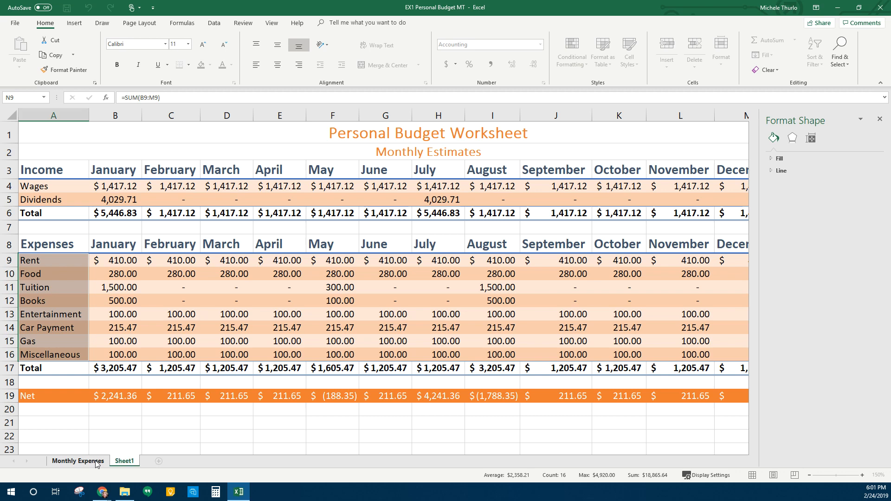
{"action": "double_click", "coordinate": [96, 462]}
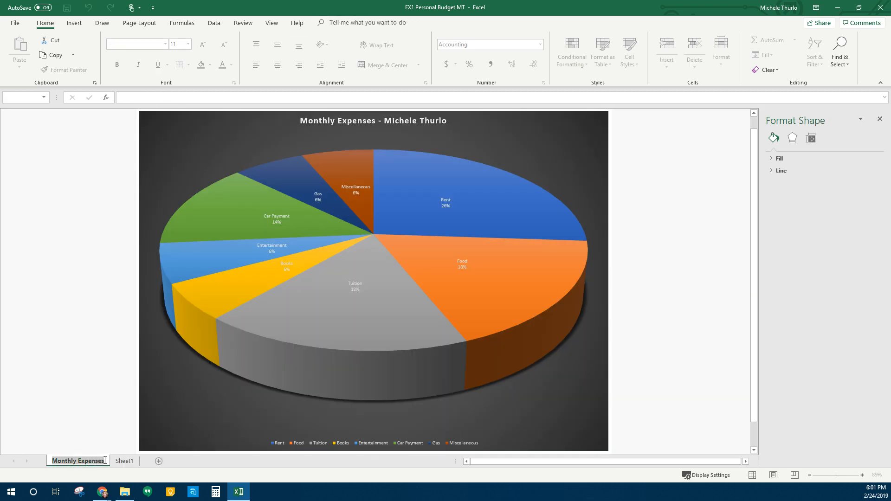
{"action": "left_click", "coordinate": [123, 462]}
{"action": "double_click", "coordinate": [103, 462]}
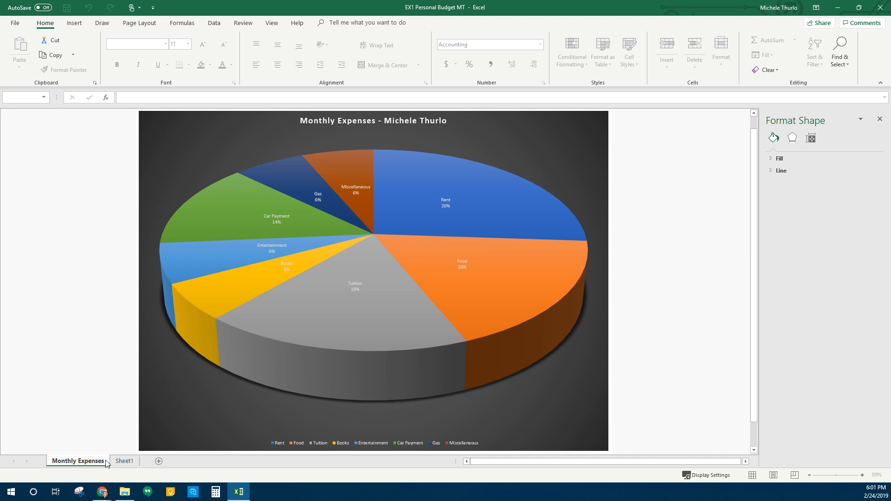
{"action": "type", "text": "Chart"}
Rename Sheet1 as Monthly Expenses
{"action": "left_click", "coordinate": [142, 461]}
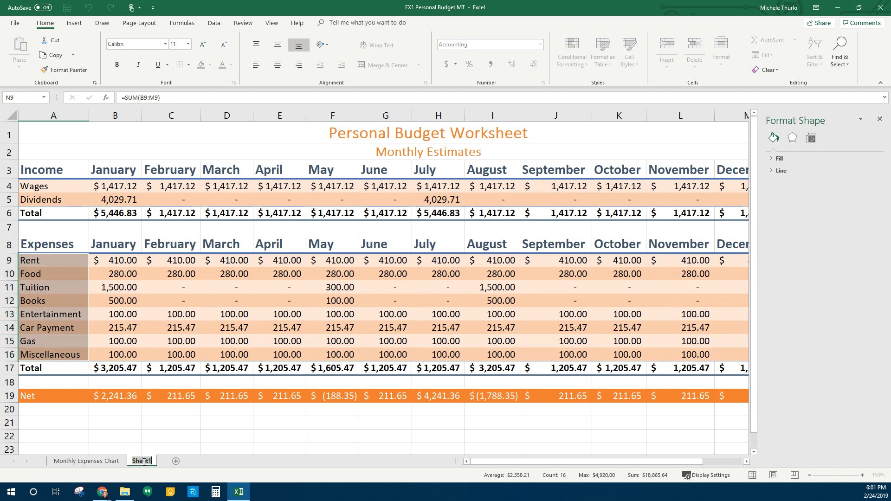
{"action": "type", "text": "Monthly Expenses"}
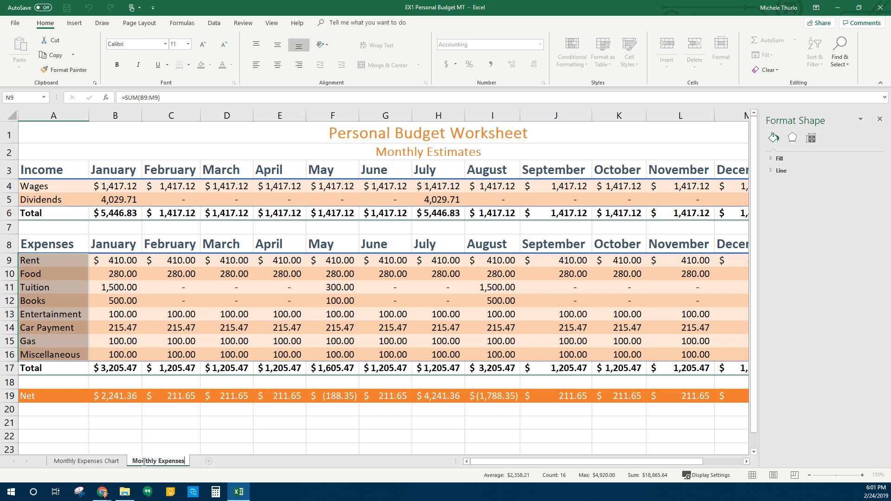
{"action": "left_click", "coordinate": [190, 439]}
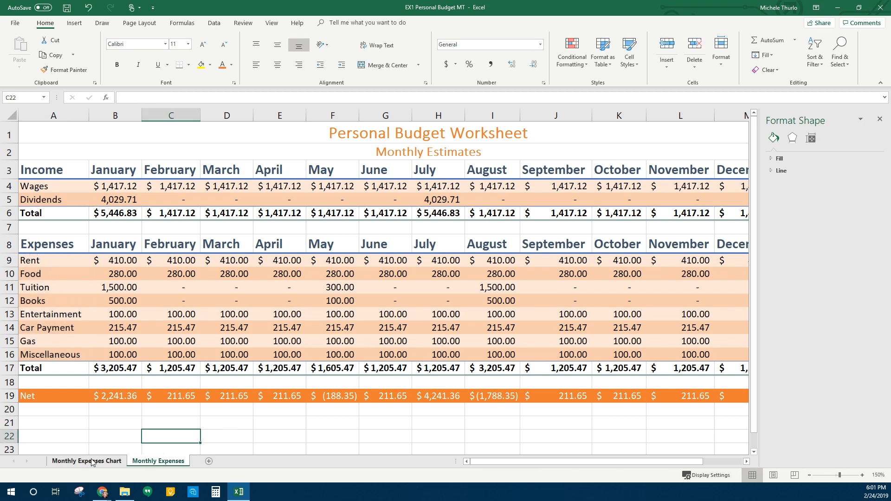
Move the Monthly Expenses worksheet in front of the Monthly Expenses Chart sheet
{"action": "left_click", "coordinate": [86, 461]}
{"action": "left_click", "coordinate": [149, 462]}
{"action": "left_click", "coordinate": [93, 462]}
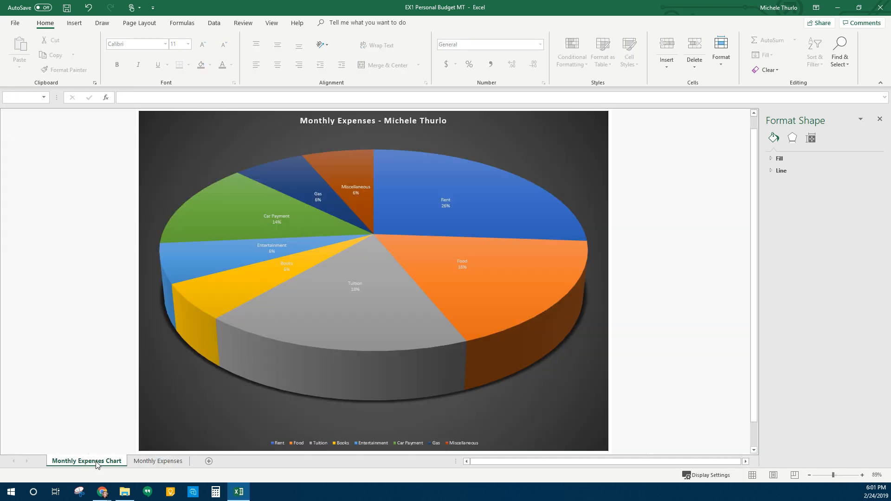
{"action": "left_click", "coordinate": [168, 461]}
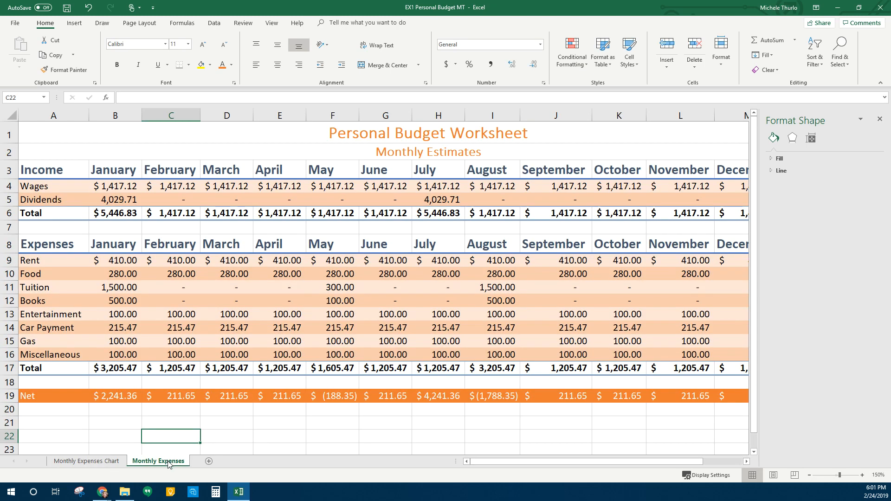
{"action": "mouse_move", "coordinate": [168, 465]}
{"action": "left_mouse_down"}
{"action": "mouse_move", "coordinate": [119, 453]}
{"action": "mouse_move", "coordinate": [50, 460]}
{"action": "left_mouse_up"}
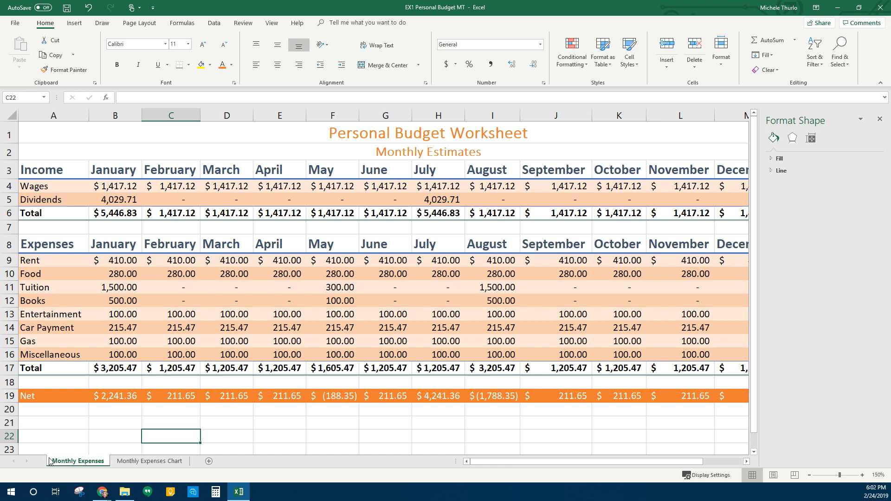
Set the tab color of the Monthly Expenses worksheet to orange
{"action": "left_click", "coordinate": [132, 461]}
{"action": "left_click", "coordinate": [76, 461]}
{"action": "right_click", "coordinate": [86, 464]}
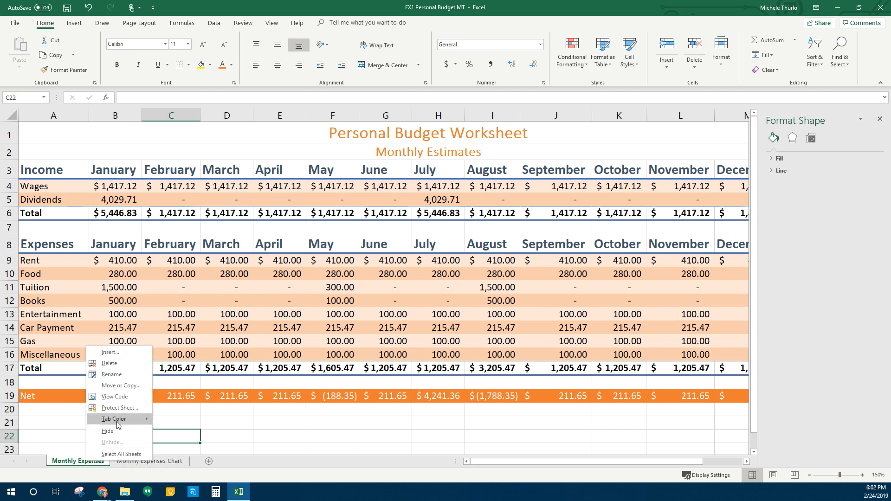
{"action": "mouse_move", "coordinate": [116, 420]}
{"action": "left_click", "coordinate": [198, 416]}
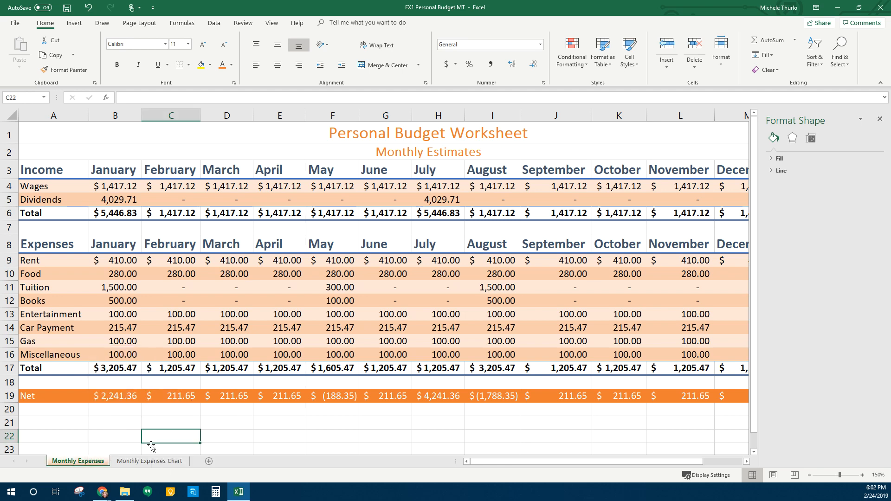
Set the tab color of the Monthly Expenses Chart sheet to an orange theme shade
{"action": "left_click", "coordinate": [140, 462]}
{"action": "right_click", "coordinate": [140, 462]}
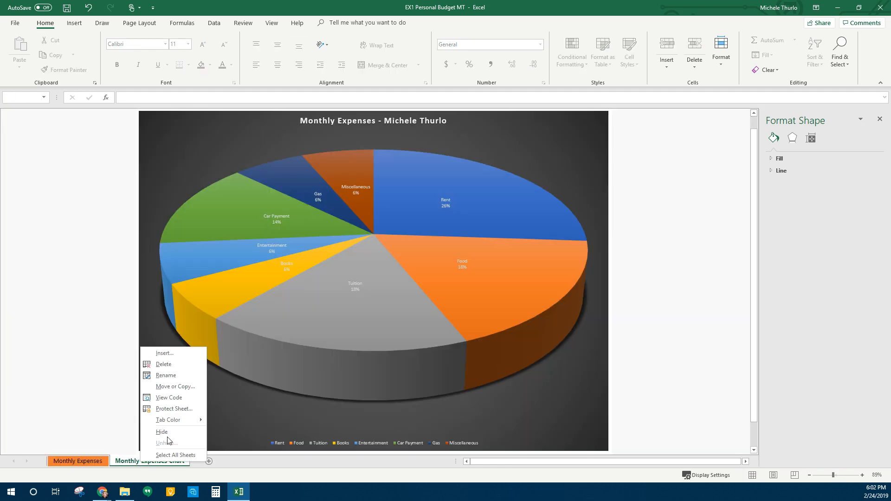
{"action": "mouse_move", "coordinate": [185, 419]}
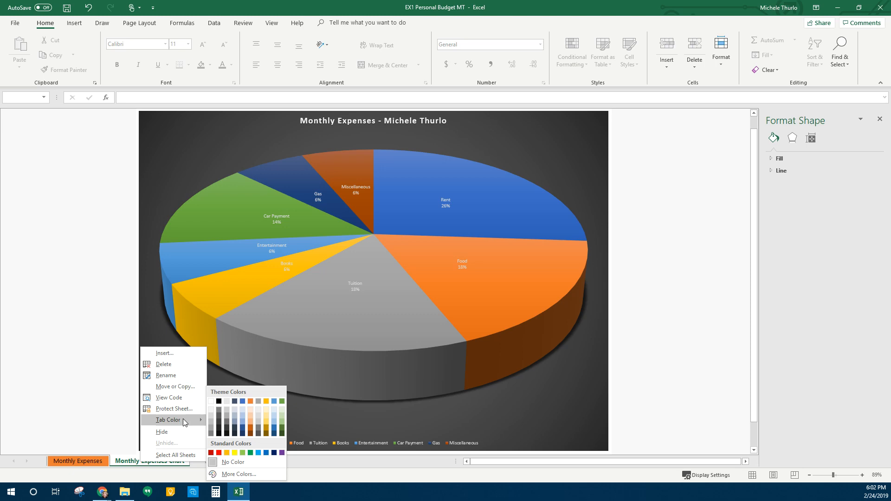
{"action": "left_click", "coordinate": [250, 415]}
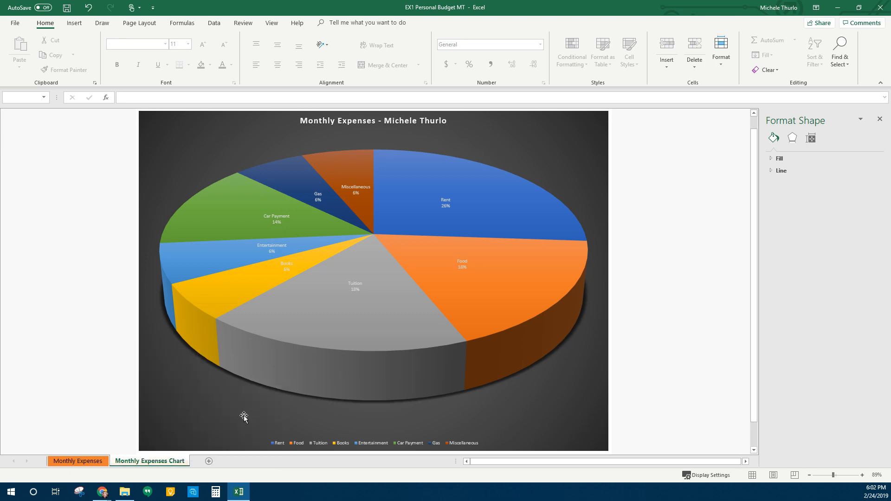
Return to the Monthly Expenses worksheet, save the workbook and close the Format Shape pane
{"action": "left_click", "coordinate": [82, 460]}
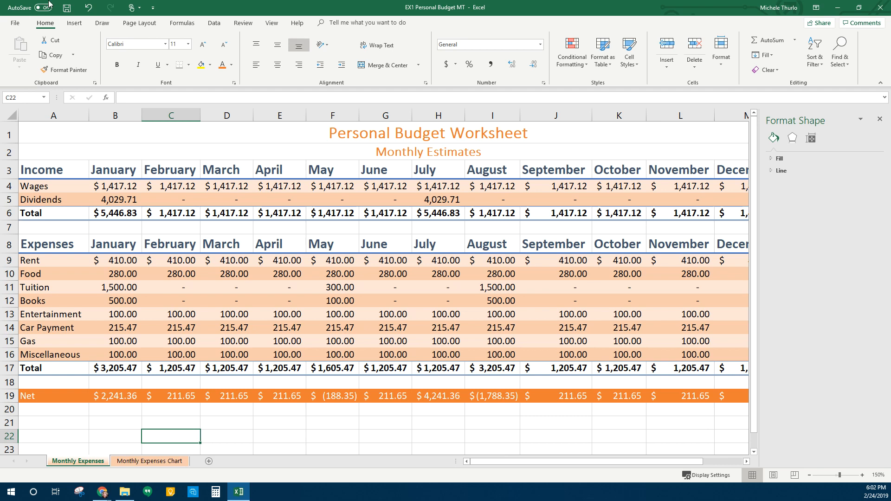
{"action": "left_click", "coordinate": [67, 8]}
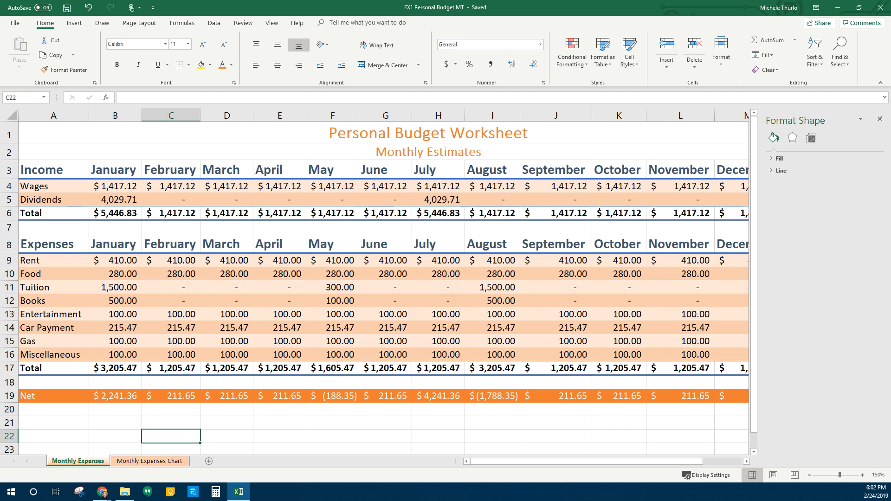
{"action": "left_click", "coordinate": [880, 119]}
{"action": "left_click", "coordinate": [35, 141]}
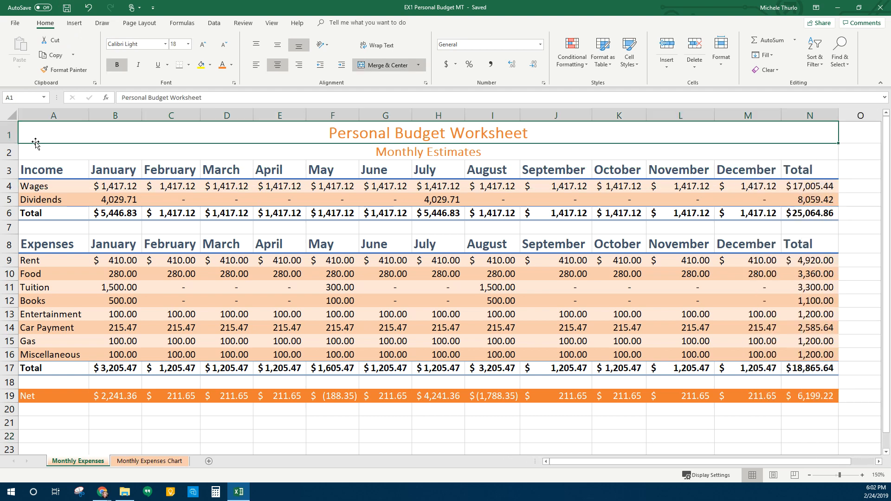
Look over the available workbook themes while keeping the current one
{"action": "left_click", "coordinate": [60, 176]}
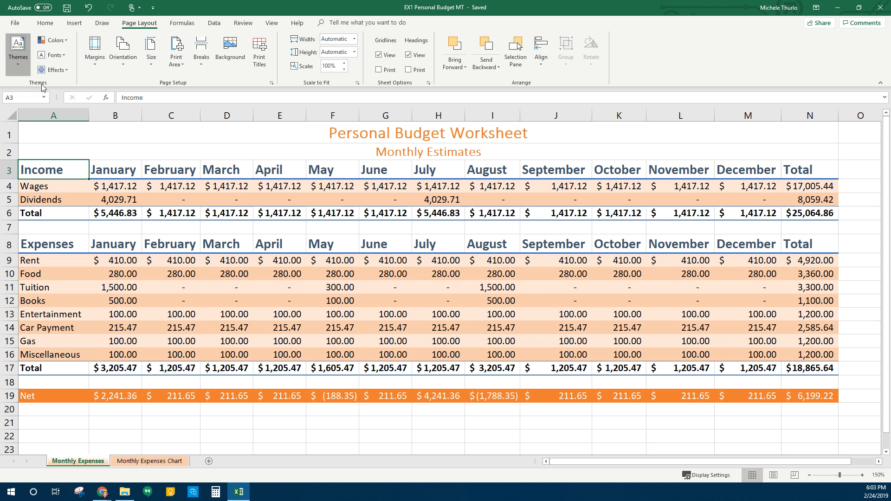
{"action": "left_click", "coordinate": [20, 68]}
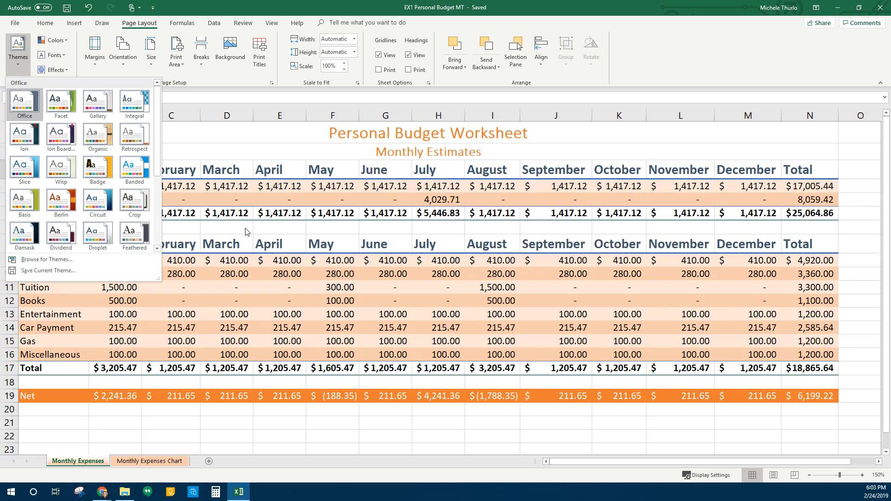
{"action": "left_click", "coordinate": [242, 234]}
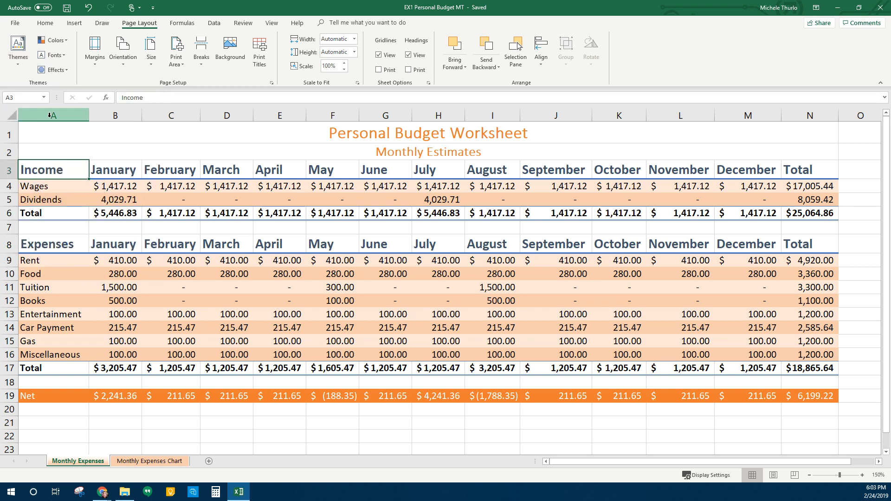
Try selecting the whole worksheet and the whole data block from different starting cells
{"action": "left_click", "coordinate": [42, 133]}
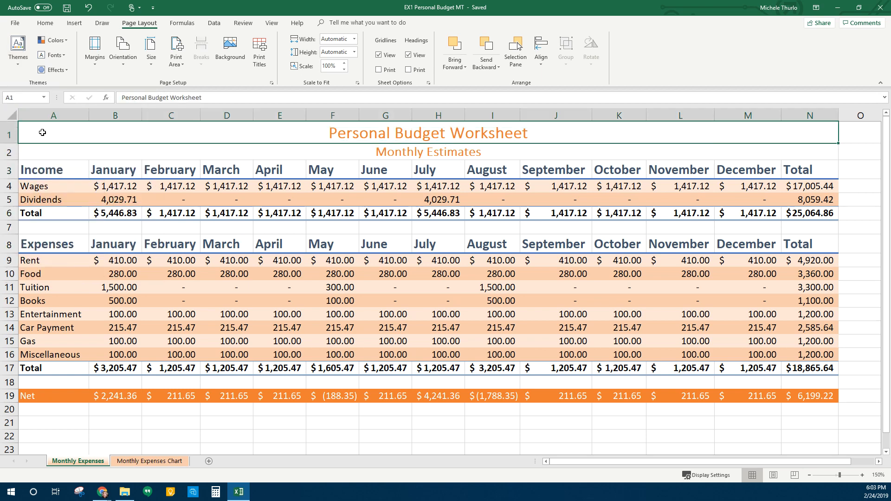
{"action": "left_click", "coordinate": [9, 112]}
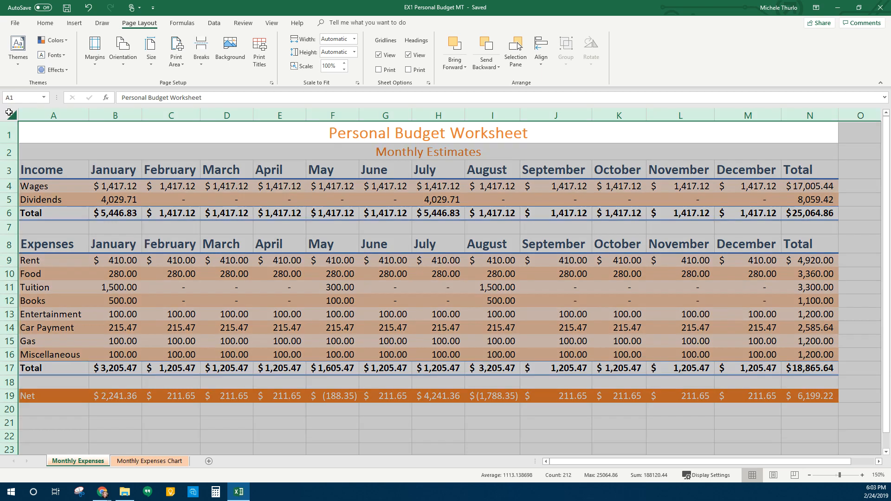
{"action": "left_click", "coordinate": [237, 242]}
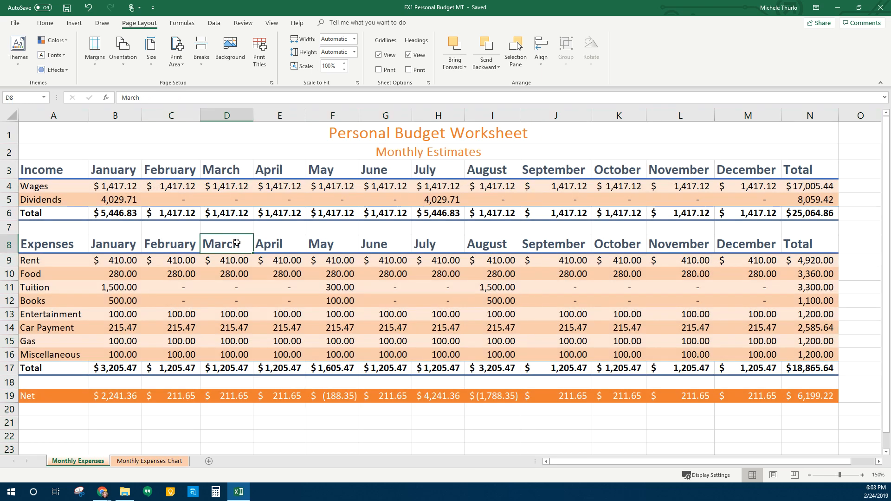
{"action": "key", "text": "ctrl+a"}
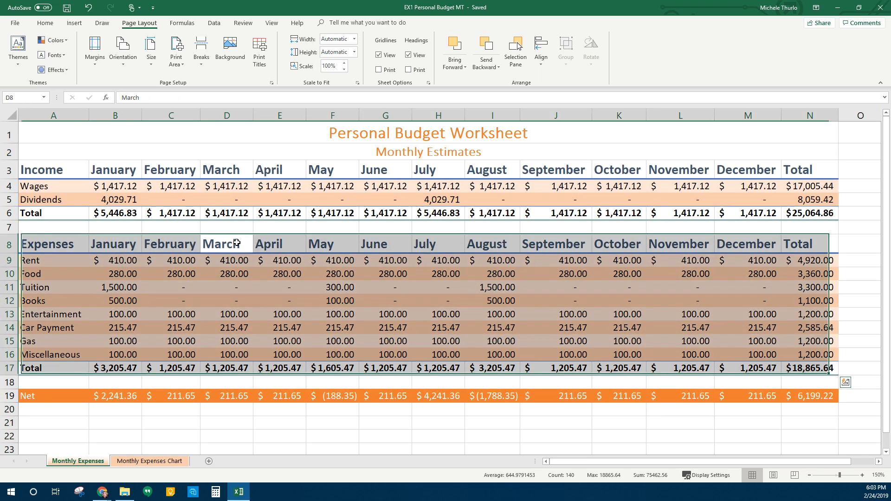
{"action": "left_click", "coordinate": [143, 218]}
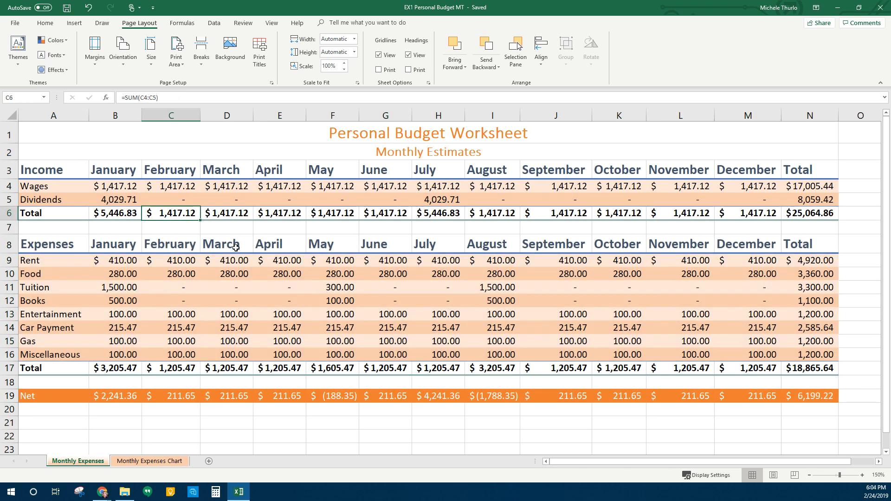
{"action": "key", "text": "ctrl+a"}
{"action": "left_click", "coordinate": [283, 422]}
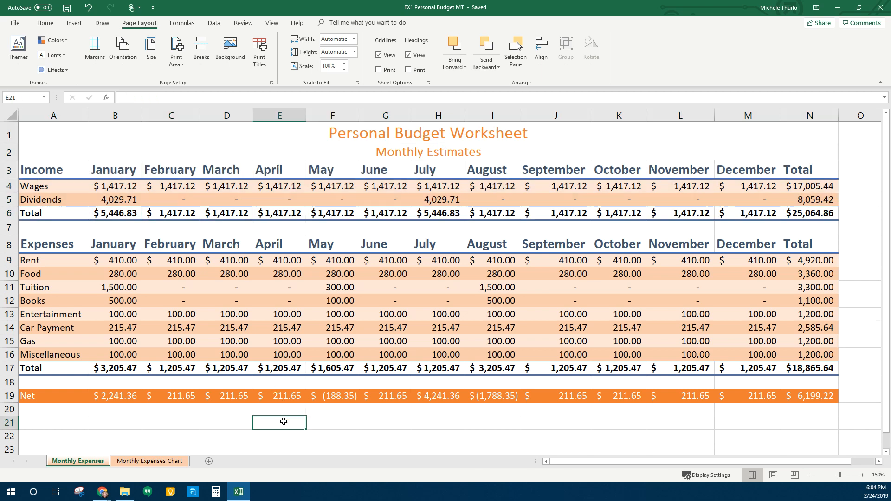
{"action": "key", "text": "ctrl+a"}
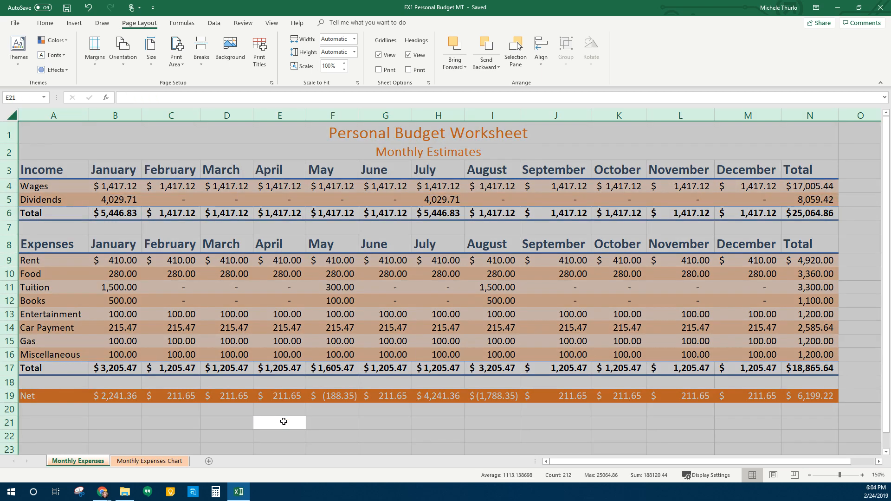
{"action": "left_click", "coordinate": [346, 325]}
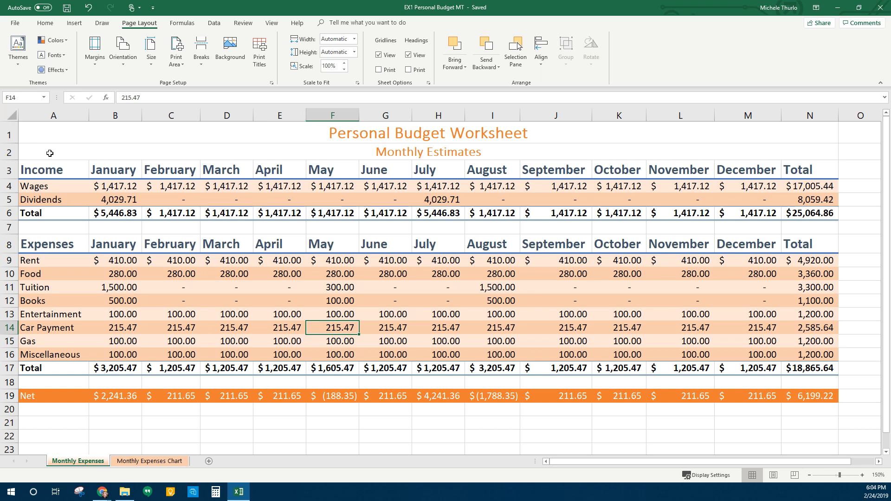
{"action": "left_click", "coordinate": [79, 439]}
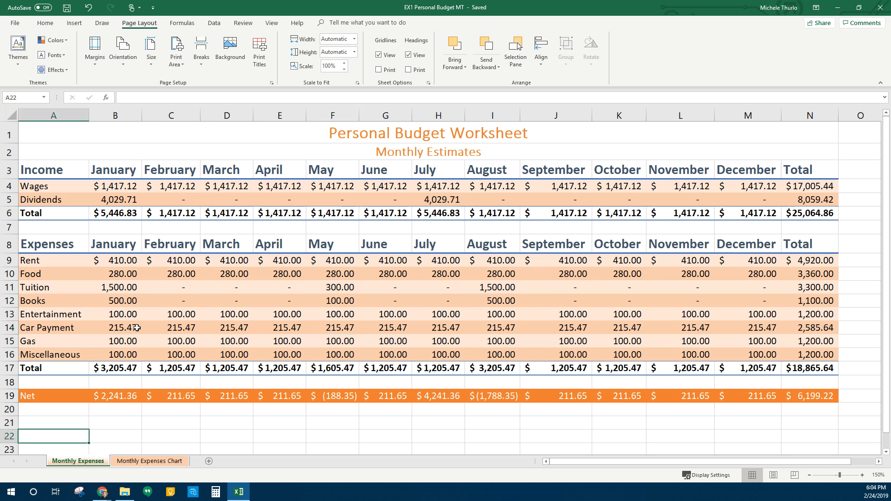
{"action": "left_click", "coordinate": [119, 147]}
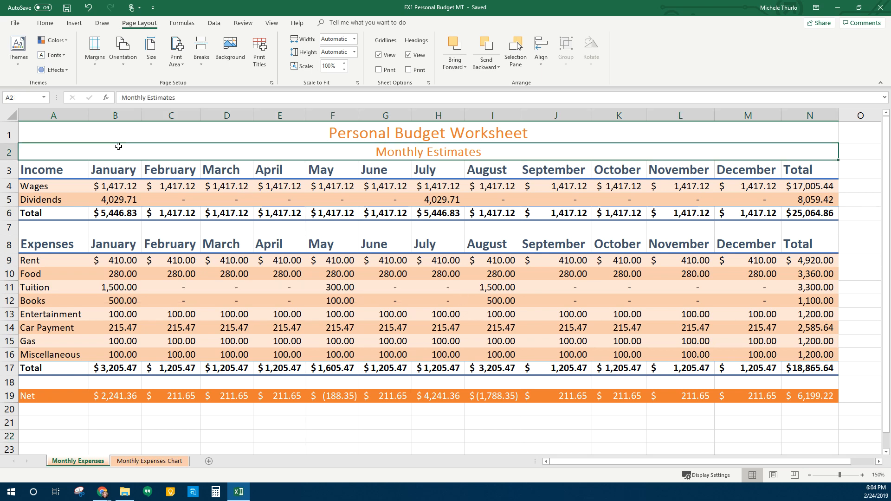
{"action": "left_click", "coordinate": [160, 134]}
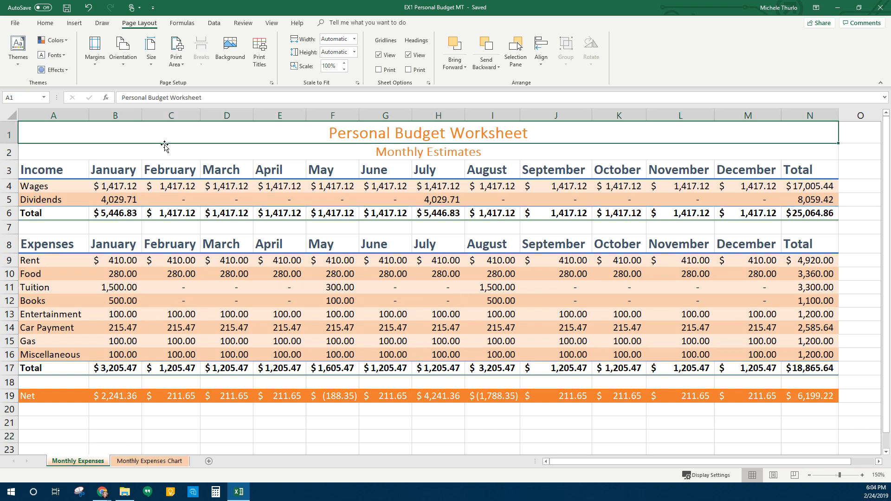
{"action": "left_click_drag", "start_coordinate": [164, 135], "coordinate": [168, 397]}
{"action": "right_click", "coordinate": [153, 239]}
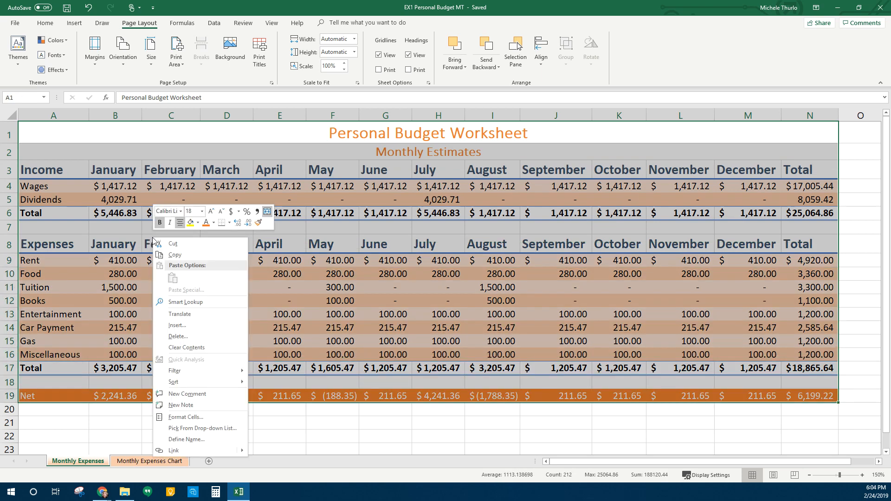
{"action": "left_click", "coordinate": [73, 410]}
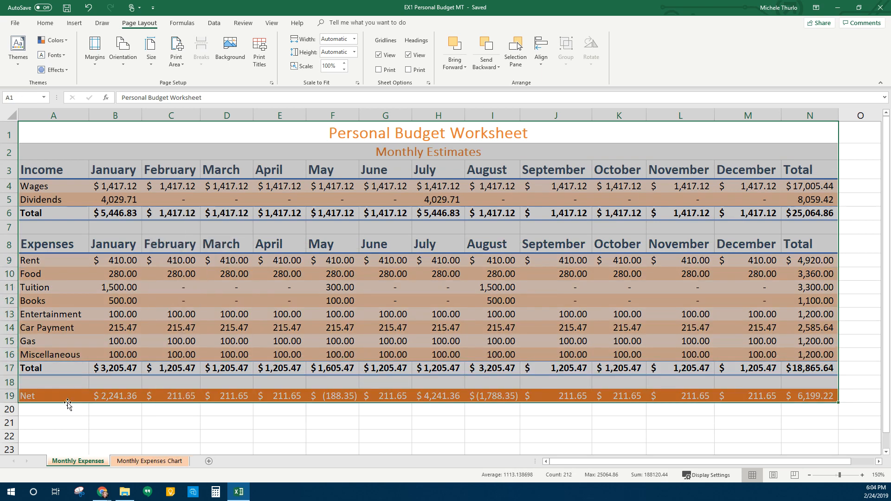
{"action": "left_click", "coordinate": [104, 412]}
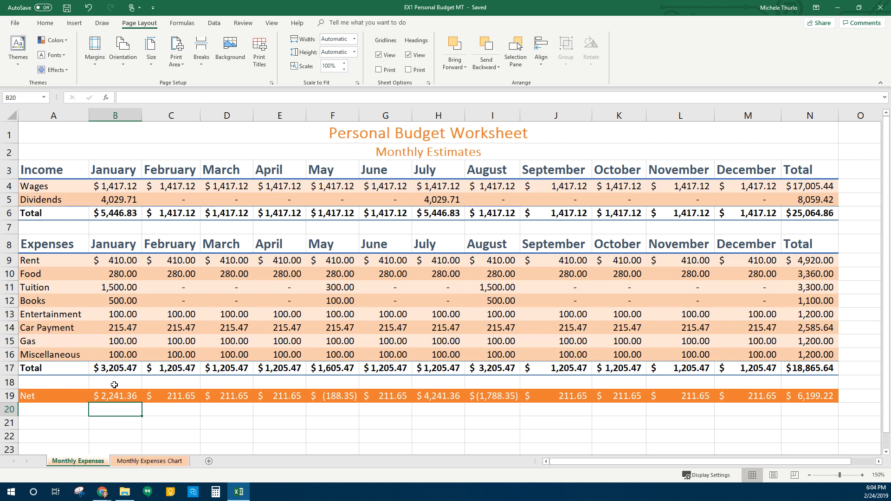
Add a blank worksheet after the Monthly Expenses sheet
{"action": "left_click", "coordinate": [209, 463]}
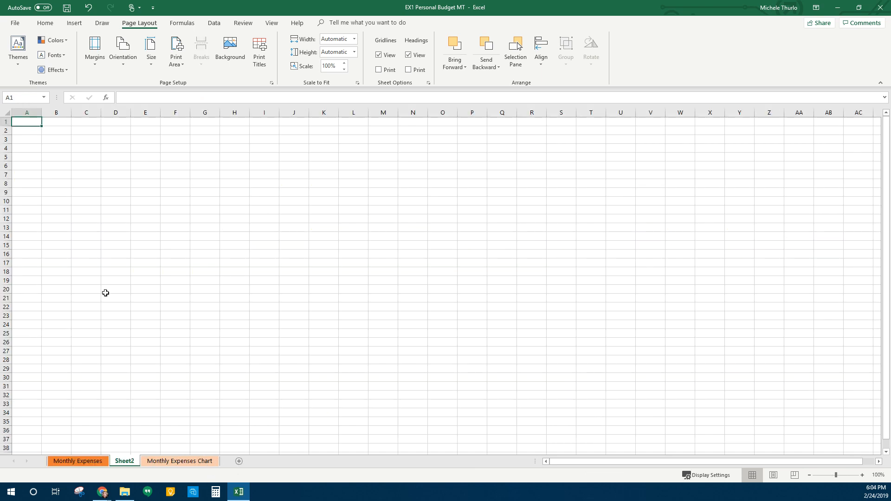
Create a copy of the Monthly Expenses worksheet, placed before the original in the same workbook
{"action": "left_click", "coordinate": [87, 462]}
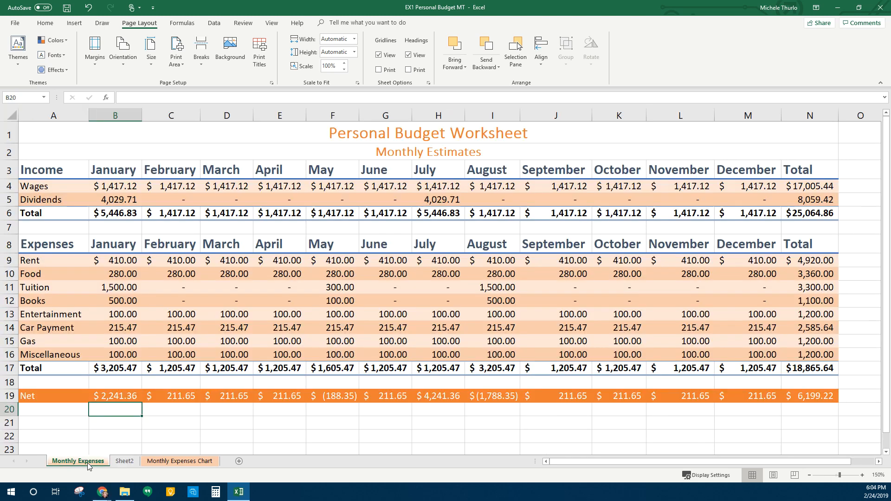
{"action": "right_click", "coordinate": [88, 464]}
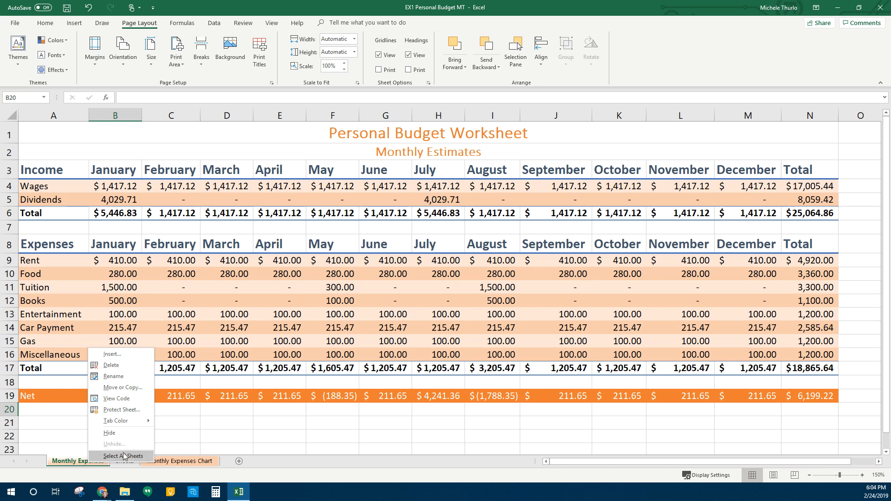
{"action": "left_click", "coordinate": [135, 388]}
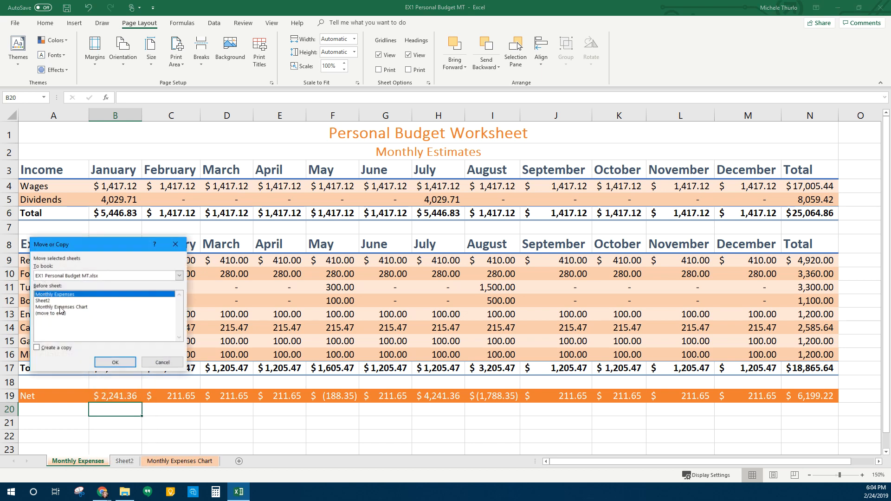
{"action": "left_click", "coordinate": [37, 348]}
{"action": "left_click", "coordinate": [115, 363]}
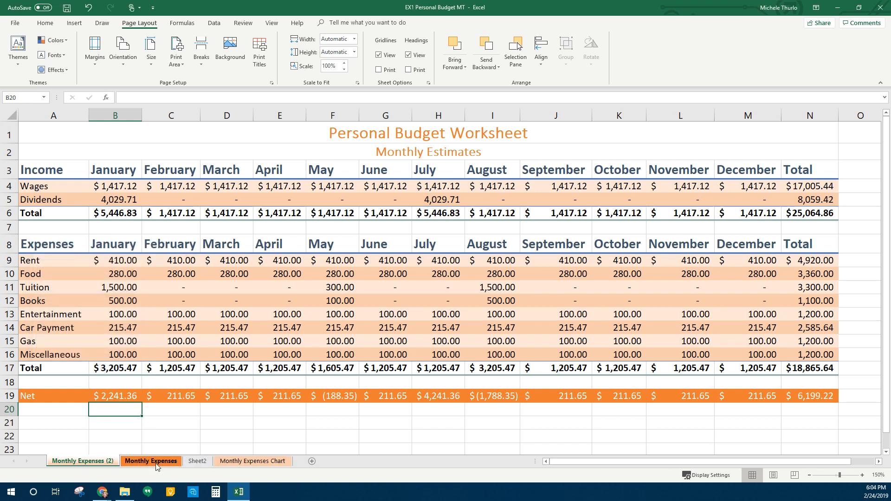
Delete the blank Sheet2 worksheet
{"action": "left_click", "coordinate": [196, 463]}
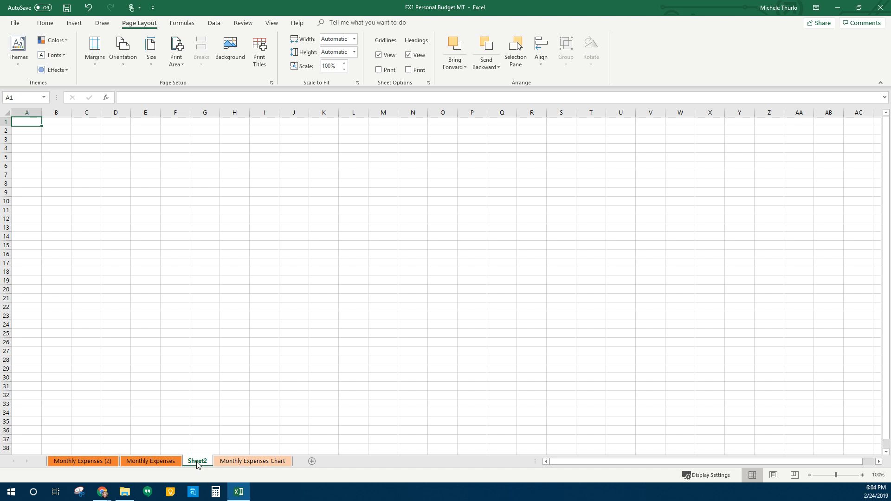
{"action": "right_click", "coordinate": [197, 465]}
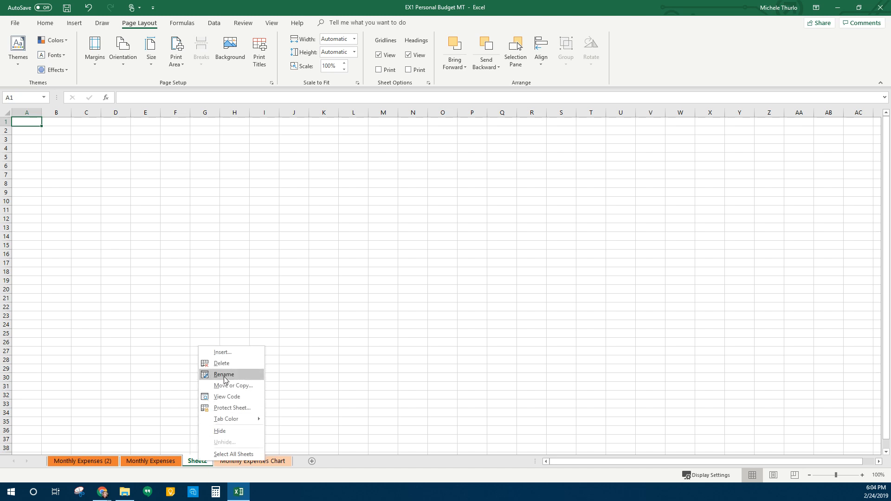
{"action": "left_click", "coordinate": [221, 363]}
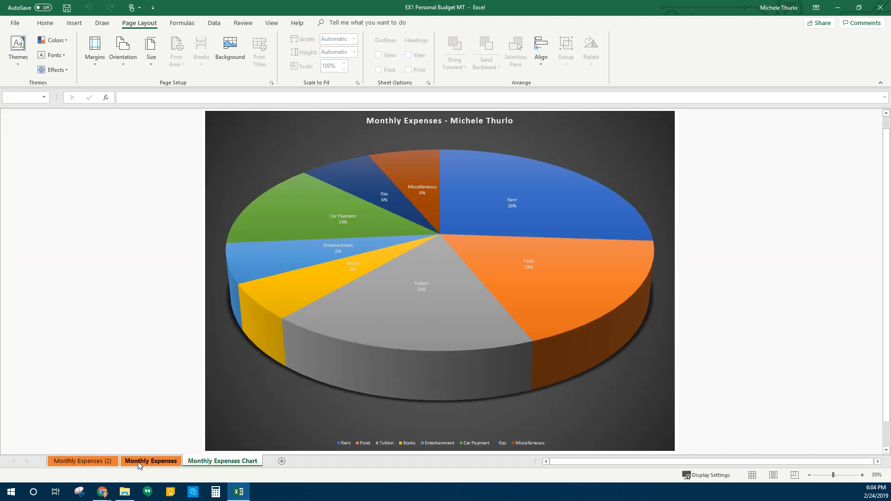
Move the Monthly Expenses (2) worksheet to the end, after the Monthly Expenses Chart sheet
{"action": "left_click", "coordinate": [113, 464]}
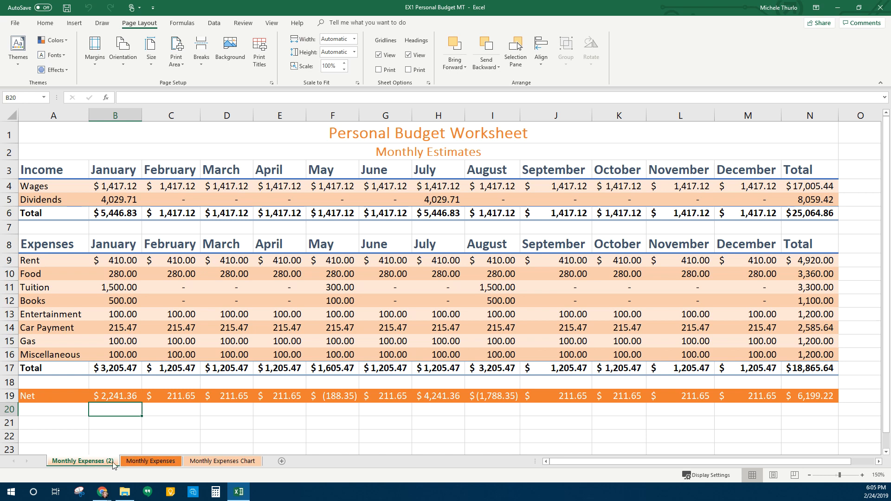
{"action": "left_click", "coordinate": [140, 463]}
{"action": "left_click", "coordinate": [101, 464]}
{"action": "left_click_drag", "start_coordinate": [81, 464], "coordinate": [270, 464]}
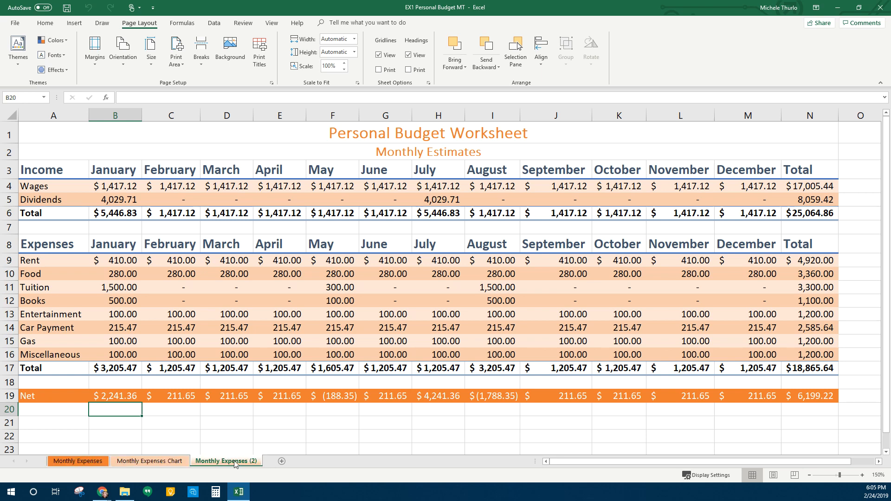
Rename the Monthly Expenses (2) worksheet as Revisions
{"action": "double_click", "coordinate": [236, 462]}
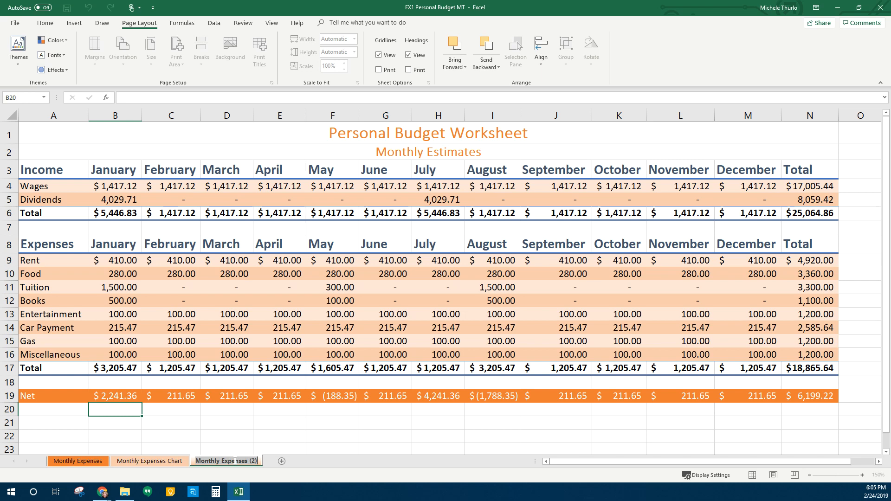
{"action": "type", "text": "Revideions"}
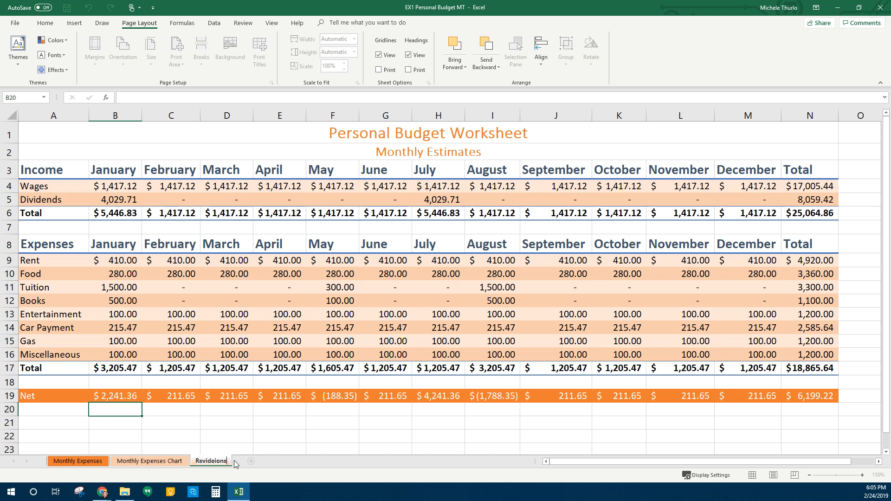
{"action": "key", "text": "BackSpace"}
{"action": "key", "text": "BackSpace"}
{"action": "key", "text": "BackSpace"}
{"action": "key", "text": "BackSpace"}
{"action": "key", "text": "BackSpace"}
{"action": "key", "text": "BackSpace"}
{"action": "type", "text": "s"}
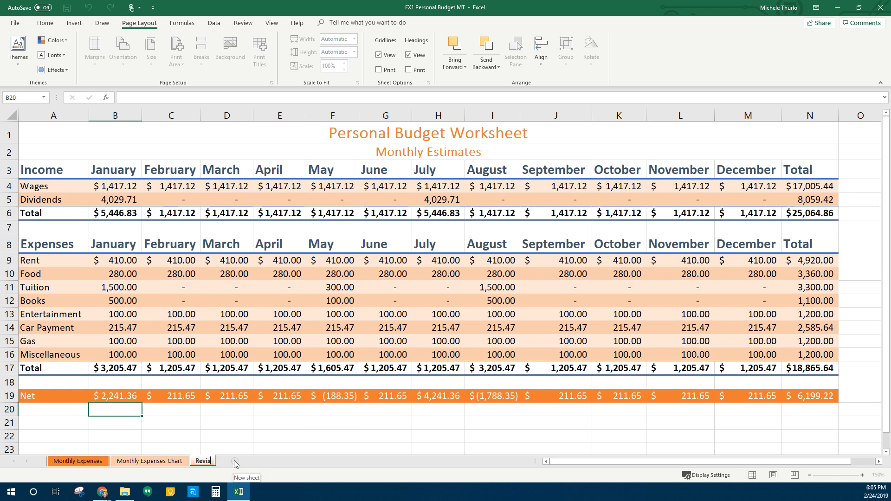
{"action": "type", "text": "ions"}
{"action": "left_click", "coordinate": [221, 440]}
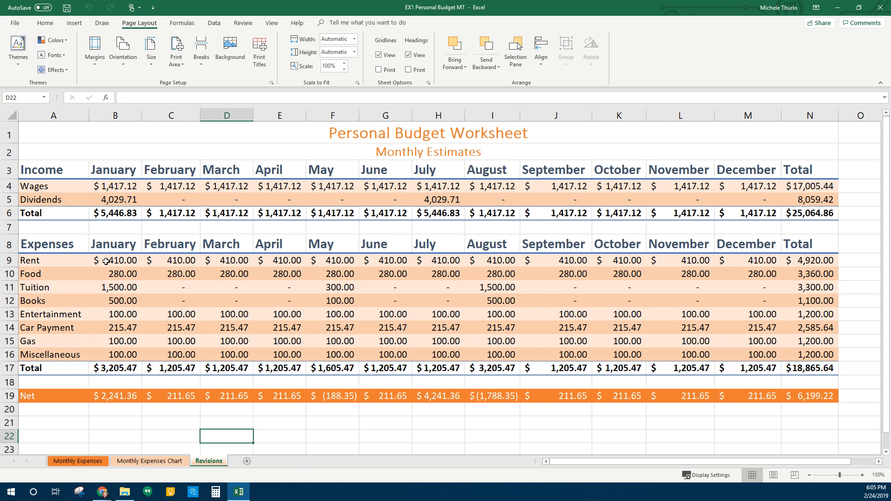
Set January's Tuition expense to 1800 and its Books expense to 800 on the Revisions sheet
{"action": "left_click", "coordinate": [130, 290]}
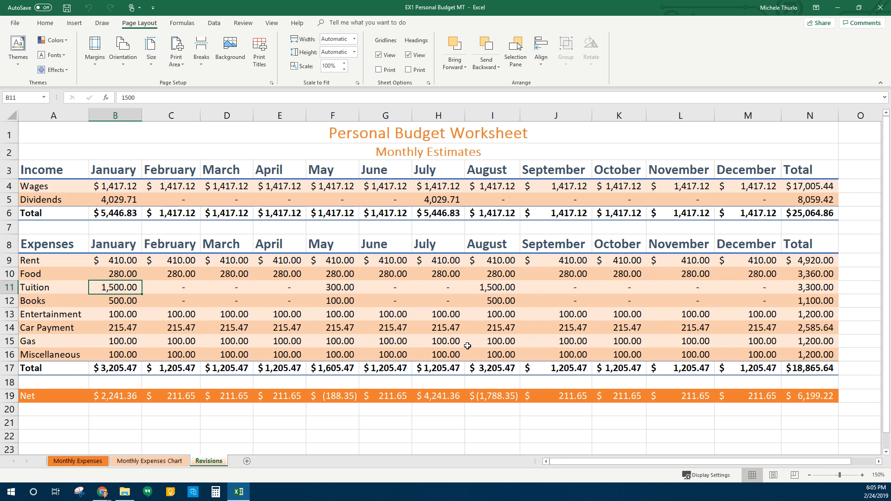
{"action": "type", "text": "1800"}
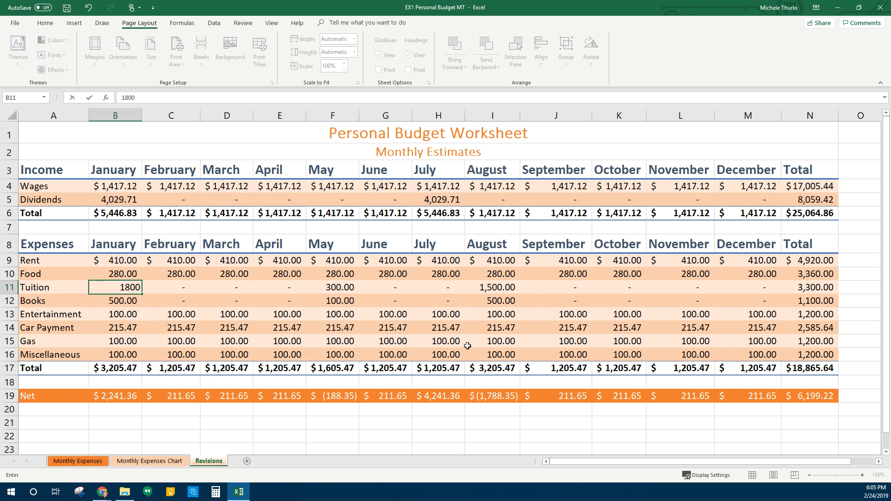
{"action": "key", "text": "Return"}
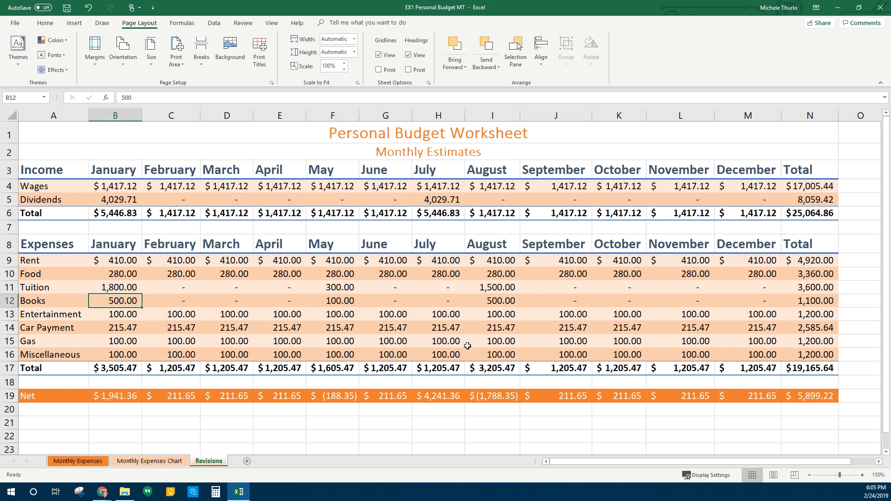
{"action": "type", "text": "80"}
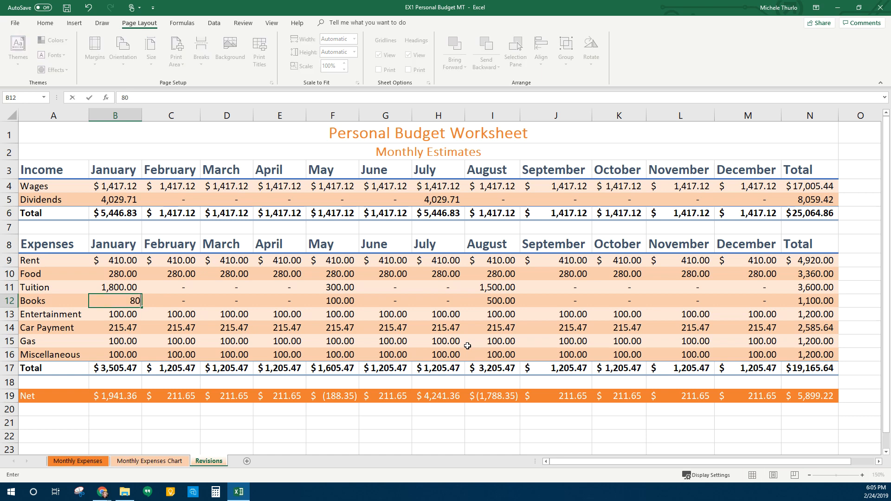
{"action": "type", "text": "0"}
{"action": "key", "text": "Right"}
Set May's Tuition expense to 500 and its Books expense to 200 on the Revisions sheet
{"action": "key", "text": "Right"}
{"action": "key", "text": "Right"}
{"action": "key", "text": "Right"}
{"action": "key", "text": "Right"}
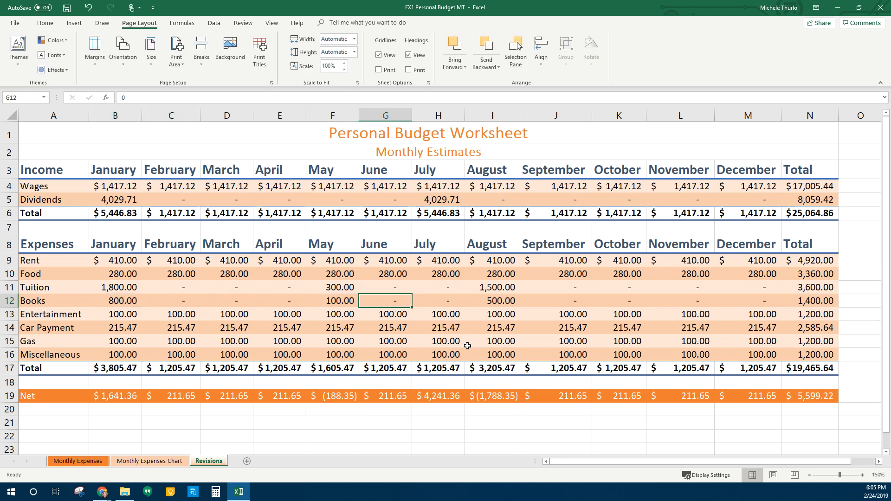
{"action": "key", "text": "Left"}
{"action": "key", "text": "Up"}
{"action": "type", "text": "500"}
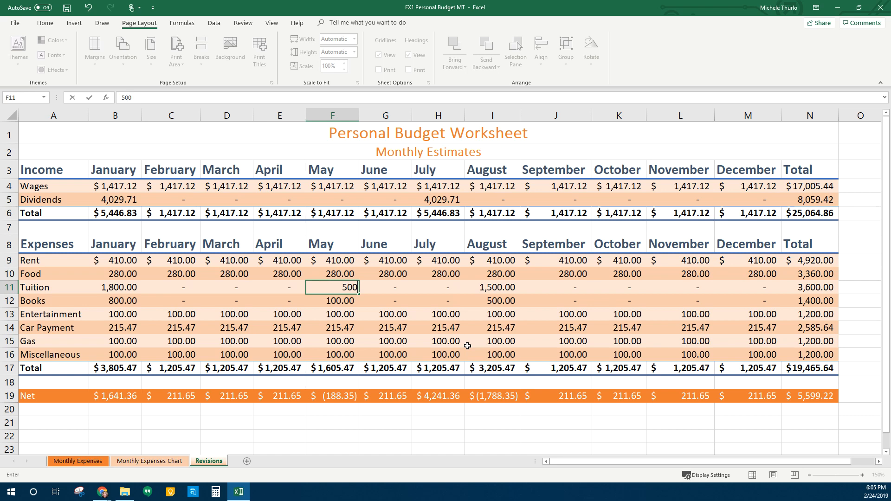
{"action": "key", "text": "Return"}
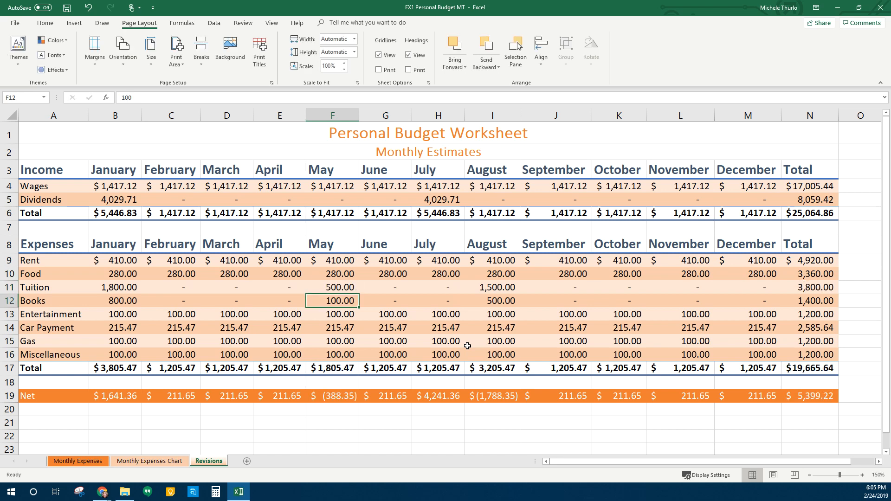
{"action": "type", "text": "20"}
{"action": "key", "text": "Right"}
Set August's Tuition expense to 1800 and its Books expense to 800 on the Revisions sheet
{"action": "key", "text": "Right"}
{"action": "key", "text": "Right"}
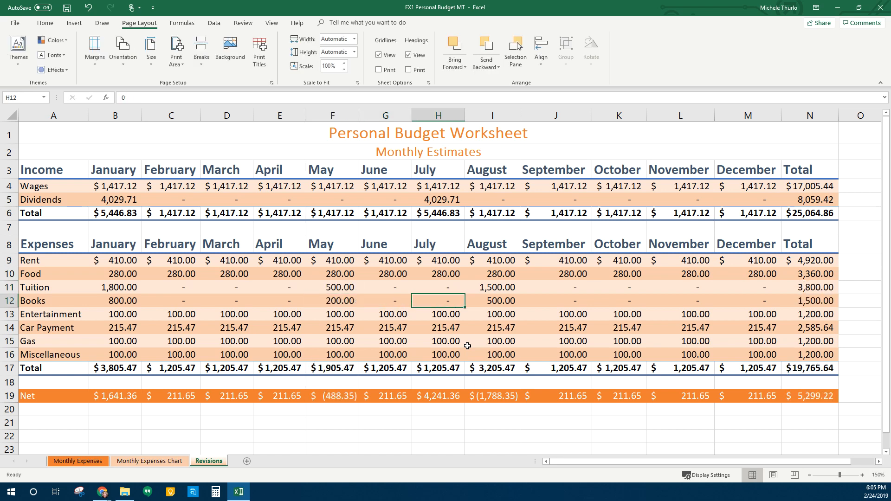
{"action": "key", "text": "Up"}
{"action": "type", "text": "1800"}
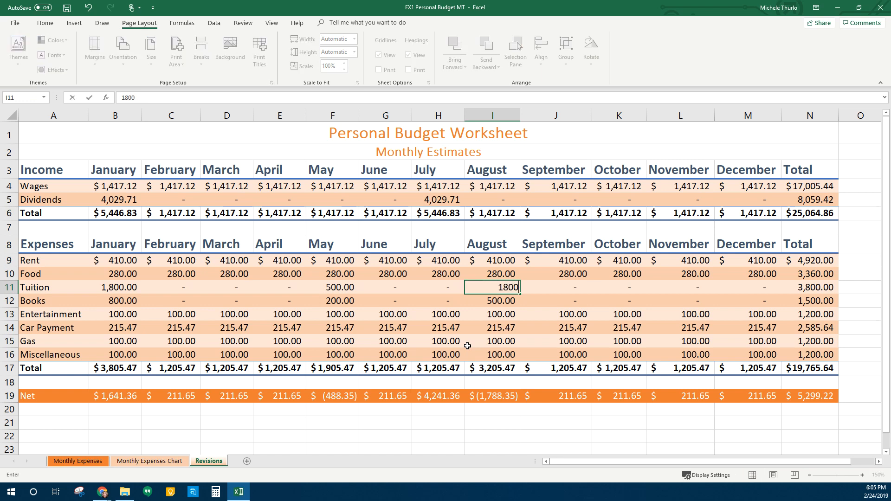
{"action": "key", "text": "Return"}
{"action": "type", "text": "800"}
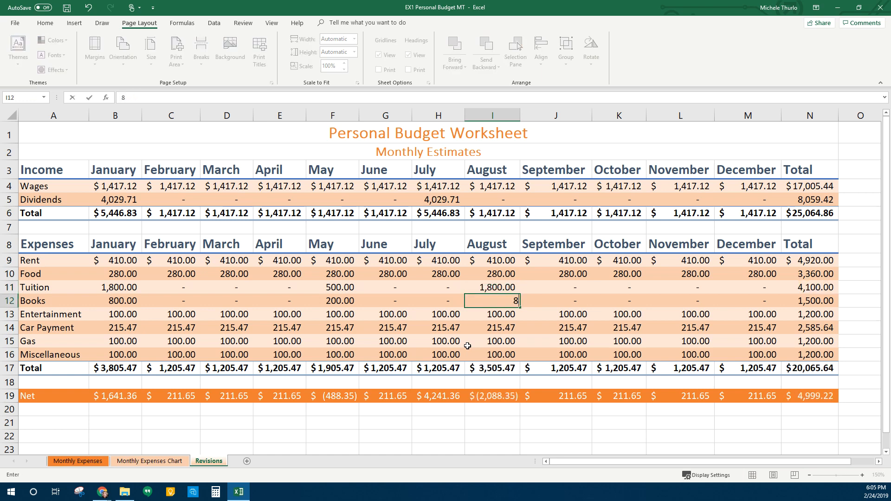
{"action": "key", "text": "Return"}
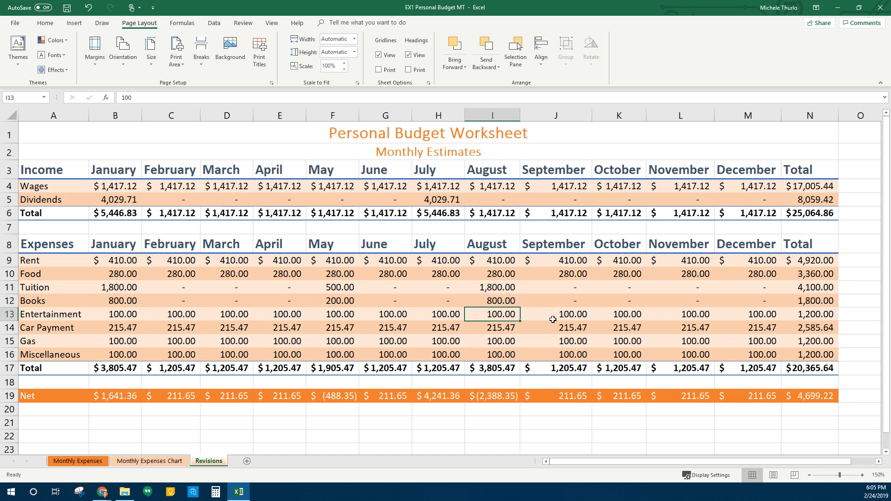
Compare the yearly Net total on the Revisions sheet with the one on the Monthly Expenses sheet
{"action": "left_click", "coordinate": [822, 399]}
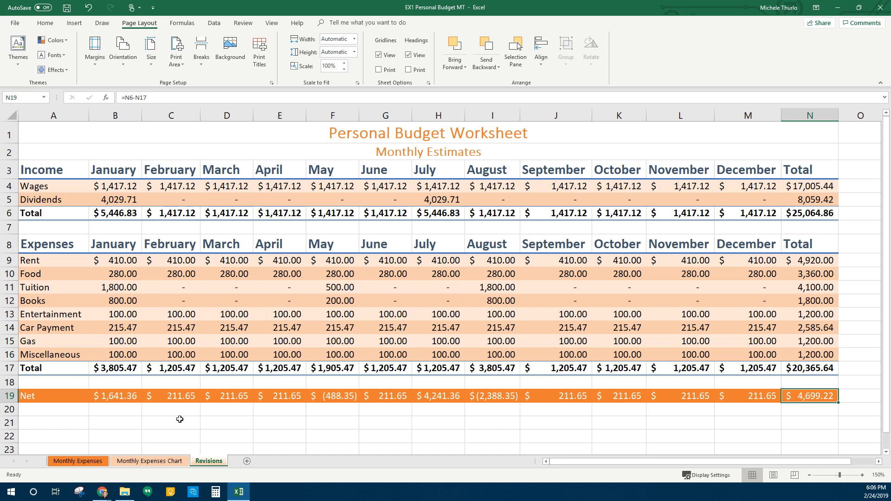
{"action": "left_click", "coordinate": [77, 462]}
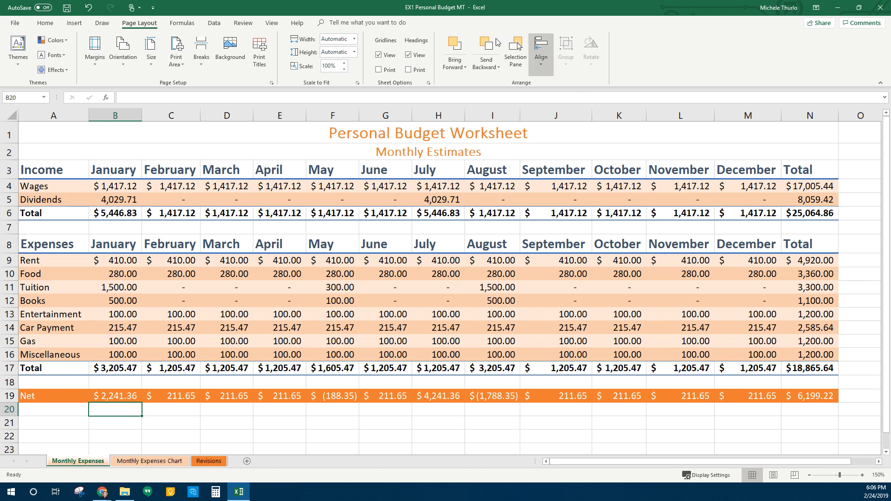
{"action": "left_click", "coordinate": [45, 23]}
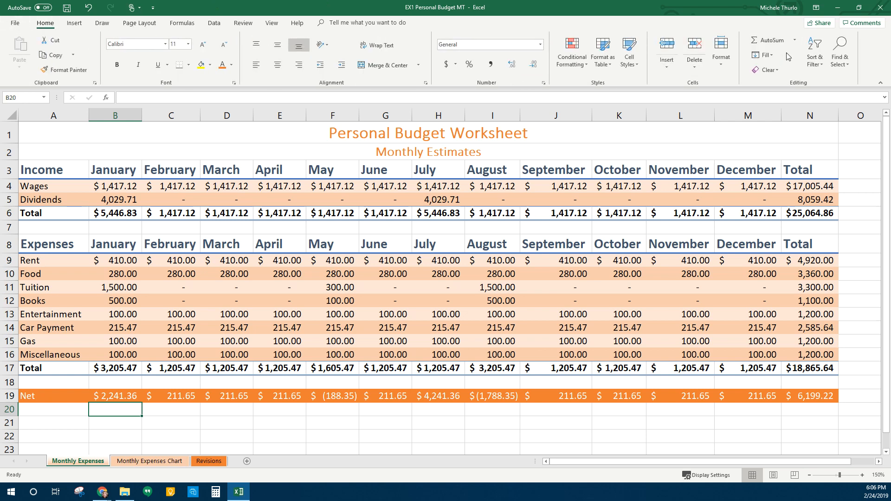
{"action": "left_click", "coordinate": [794, 40]}
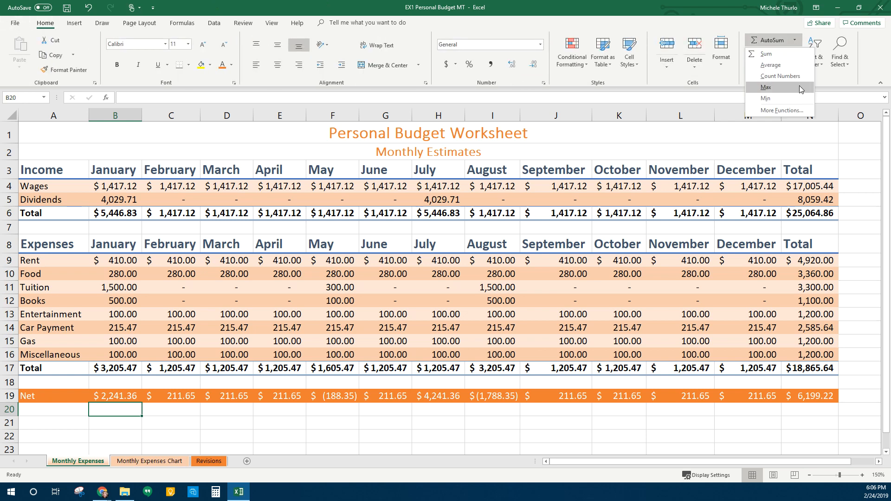
{"action": "key", "text": "Escape"}
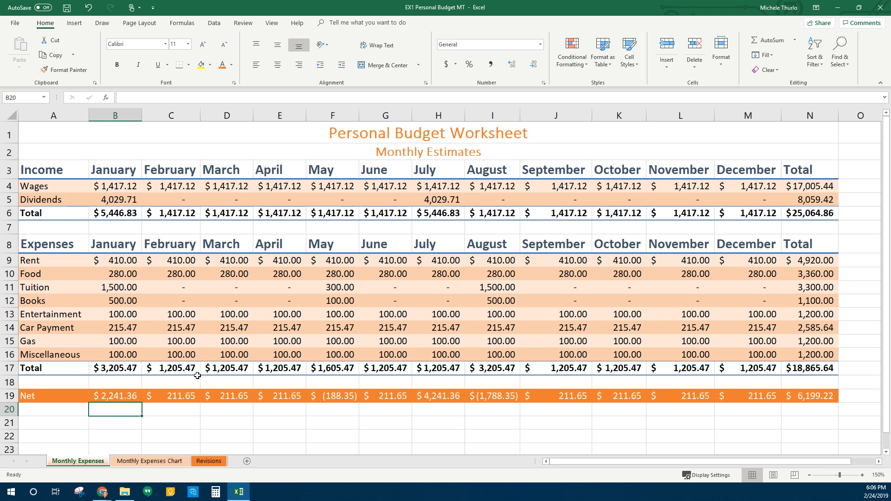
{"action": "left_click", "coordinate": [704, 478]}
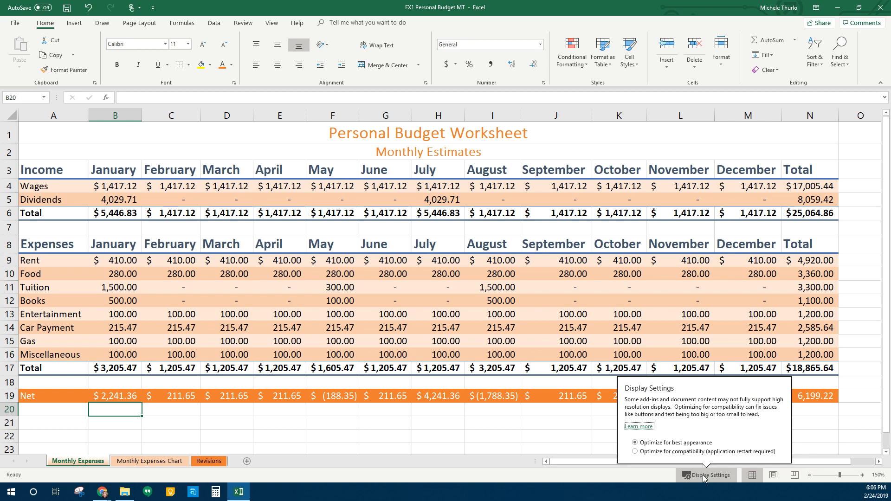
{"action": "left_click", "coordinate": [556, 436]}
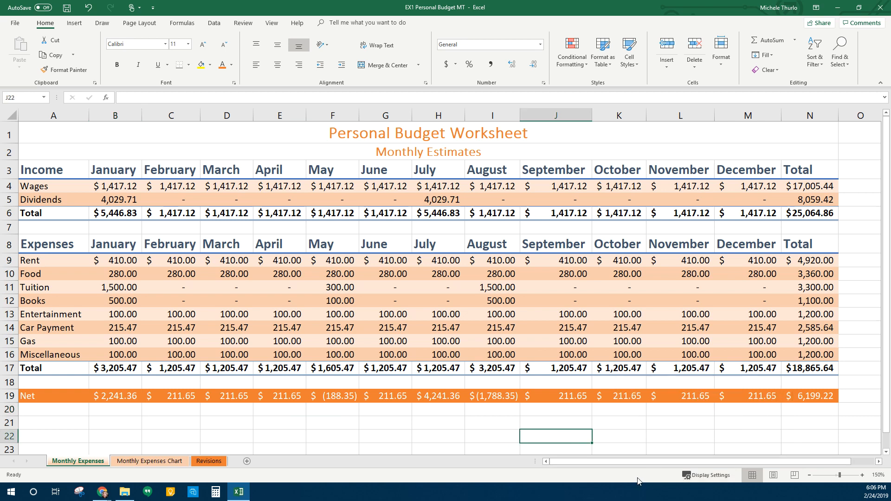
{"action": "left_click", "coordinate": [300, 433]}
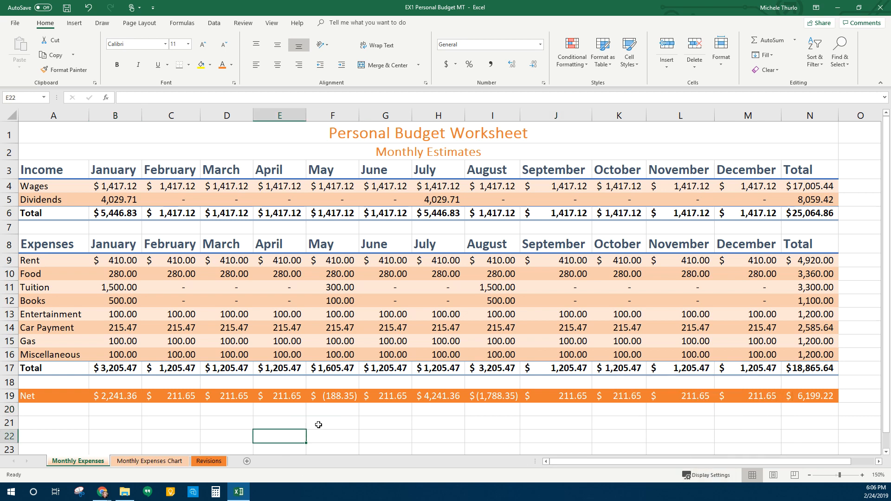
Select the January to December Net values, and likewise the monthly expense totals, to view their average, maximum and sum
{"action": "left_click_drag", "start_coordinate": [93, 392], "coordinate": [760, 400]}
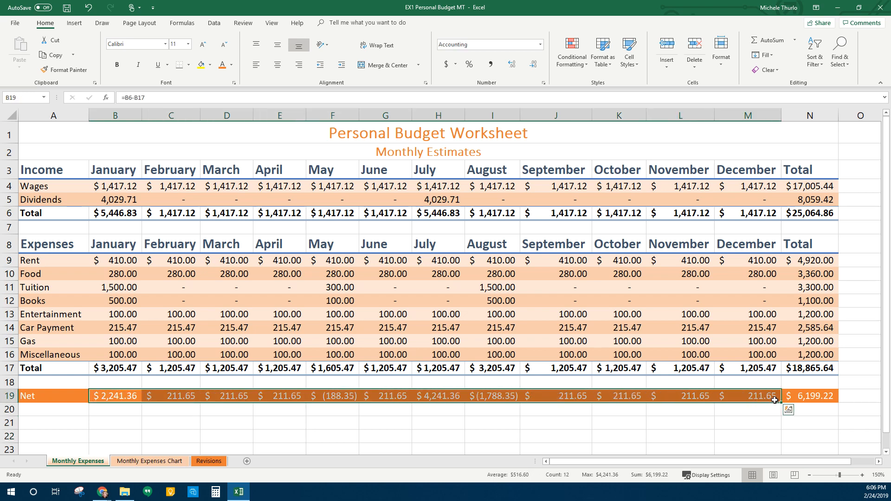
{"action": "left_click", "coordinate": [111, 383]}
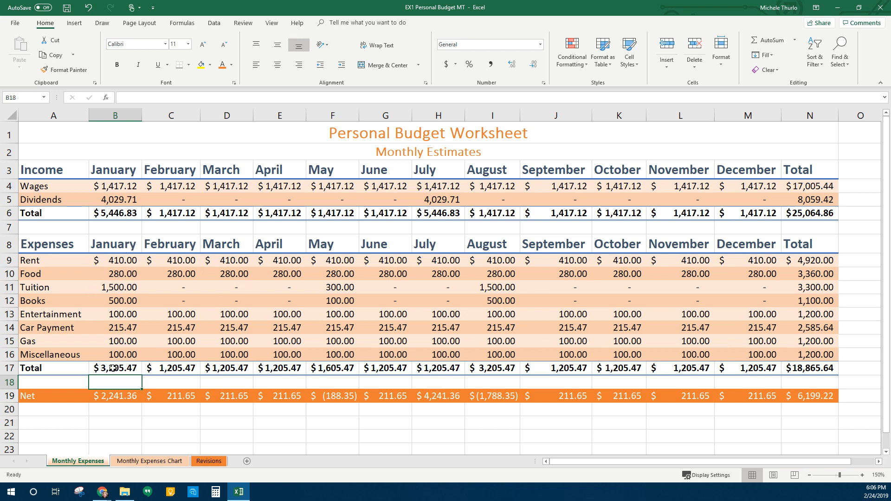
{"action": "left_click_drag", "start_coordinate": [117, 369], "coordinate": [745, 368]}
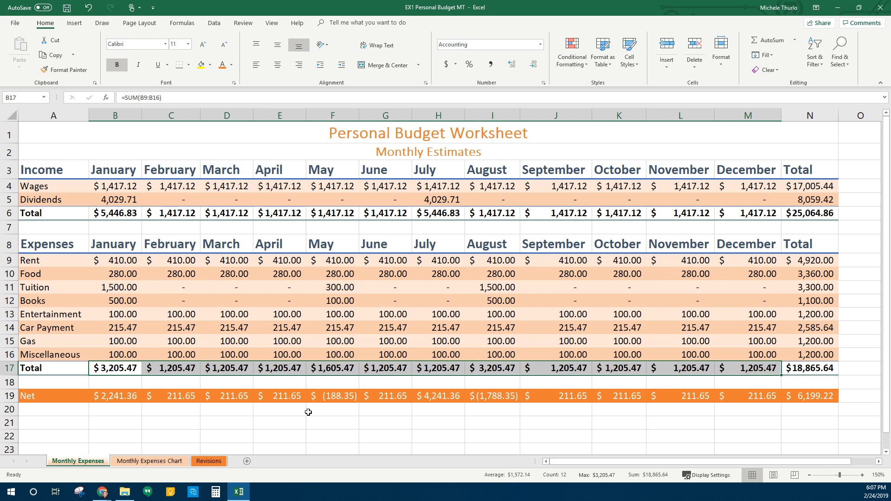
Save the workbook and open its advanced document properties at the summary details
{"action": "left_click", "coordinate": [67, 10]}
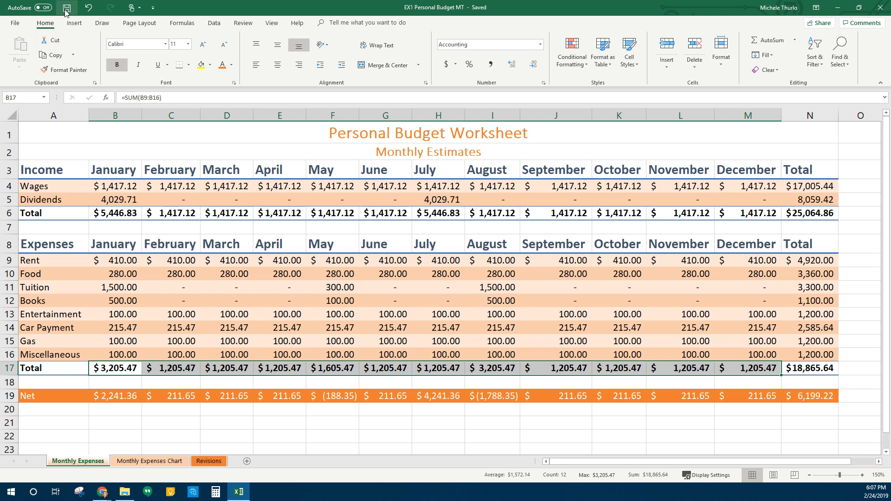
{"action": "left_click", "coordinate": [16, 24]}
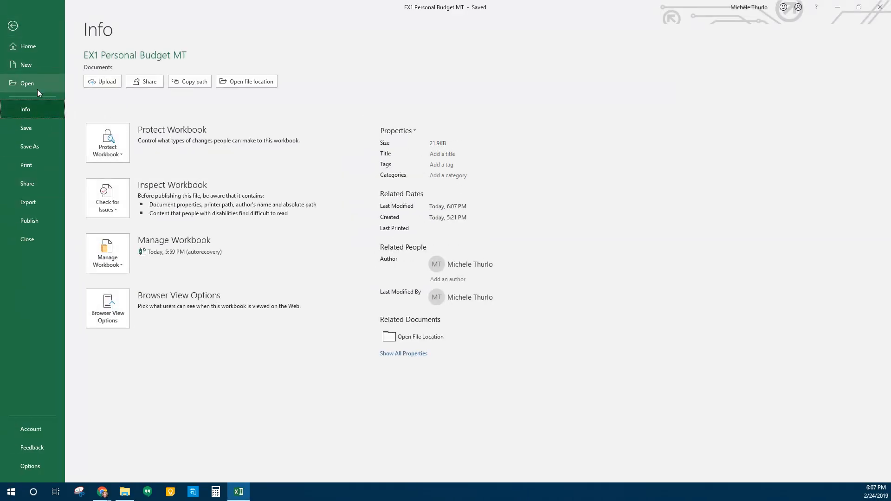
{"action": "left_click", "coordinate": [413, 135]}
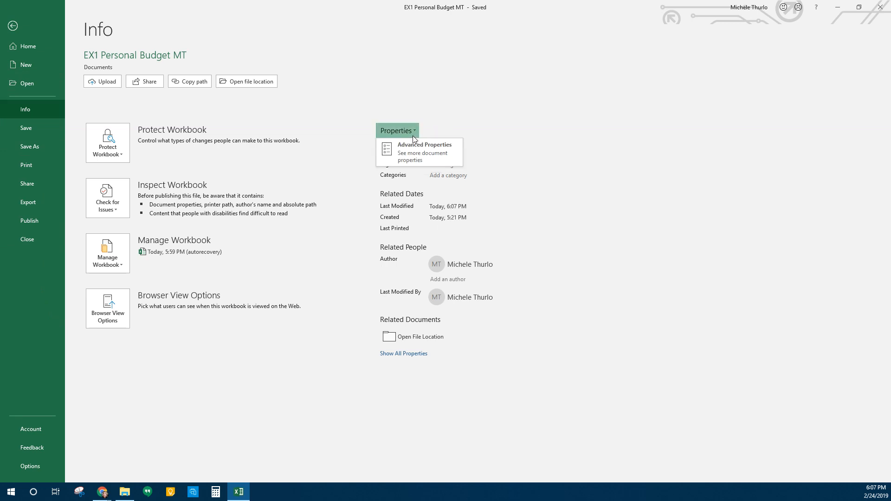
{"action": "left_click", "coordinate": [427, 152]}
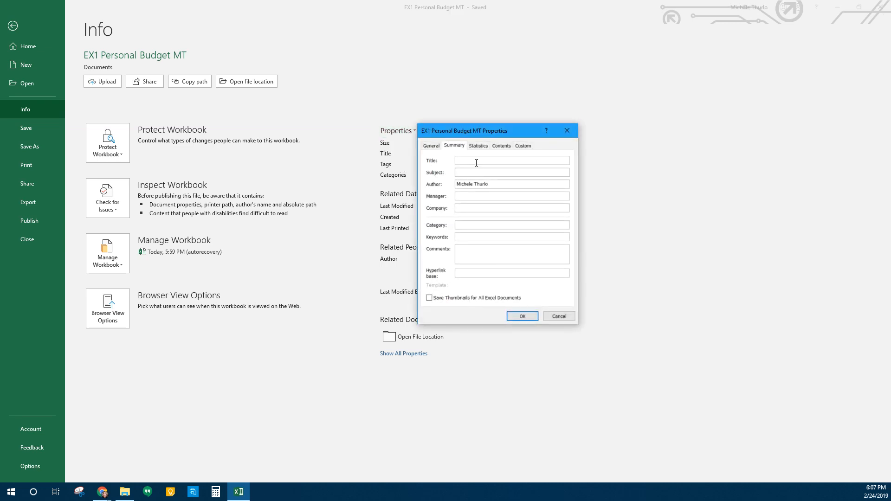
{"action": "left_click", "coordinate": [433, 146]}
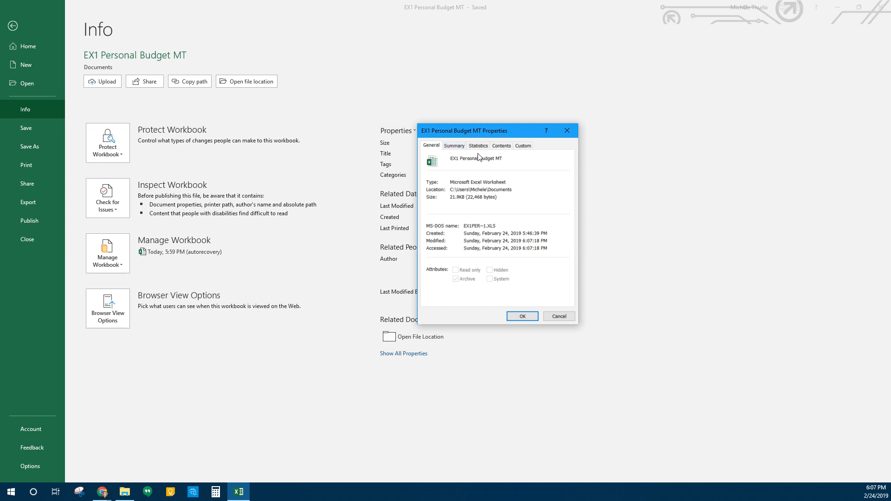
{"action": "left_click", "coordinate": [454, 147]}
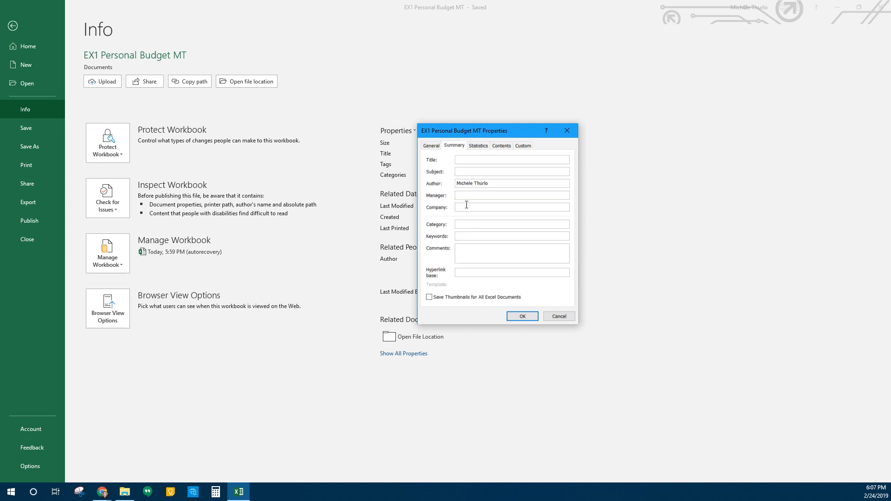
Enter the document title "Chapter 1", the subject "Excel" and the keywords "budget, excel, 1"
{"action": "left_click", "coordinate": [466, 161]}
{"action": "type", "text": "Chapter 1"}
{"action": "left_click", "coordinate": [474, 170]}
{"action": "type", "text": "E"}
{"action": "left_click", "coordinate": [495, 182]}
{"action": "type", "text": "budget, excel, 1"}
Review the workbook's statistics, contents and custom properties, and apply the property changes
{"action": "left_click", "coordinate": [477, 147]}
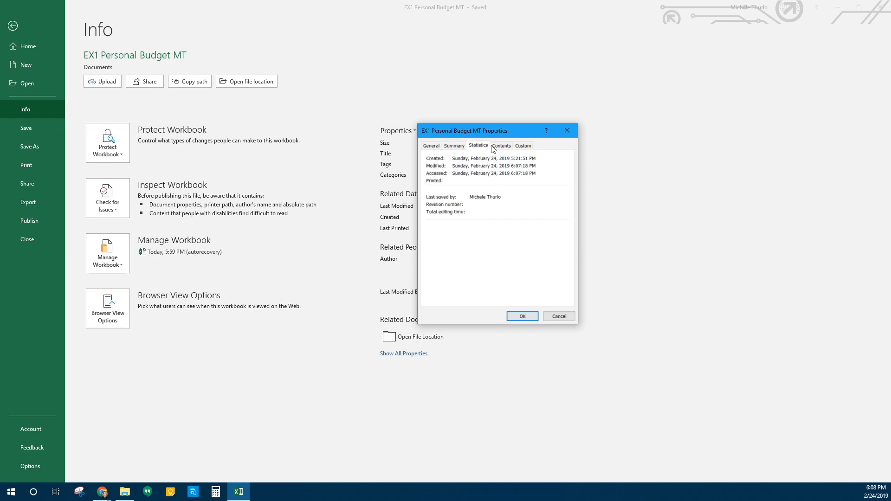
{"action": "left_click", "coordinate": [503, 148]}
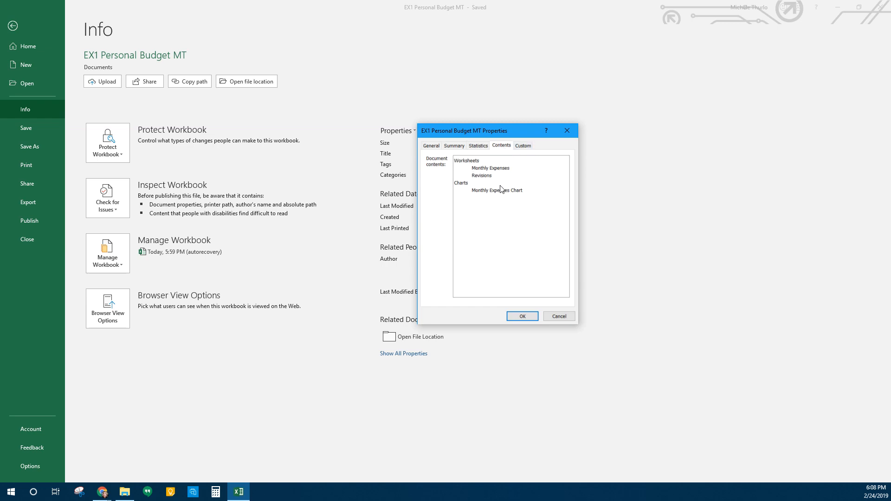
{"action": "left_click", "coordinate": [522, 149]}
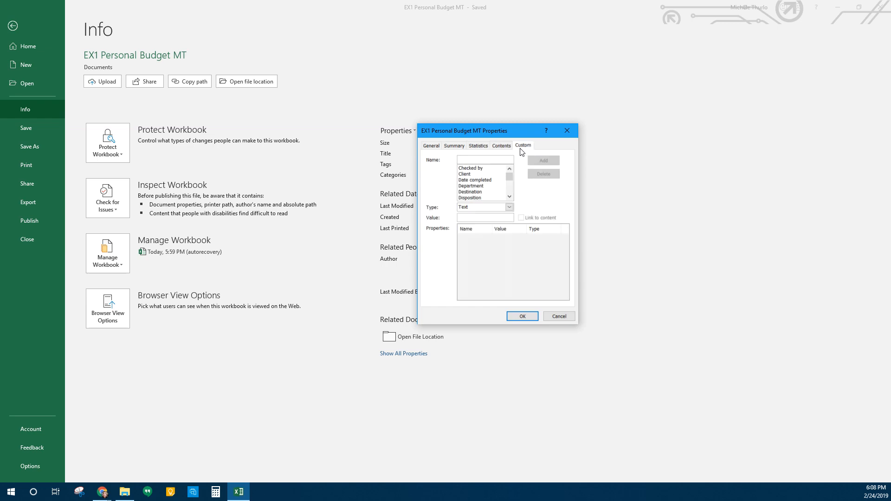
{"action": "left_click", "coordinate": [456, 147]}
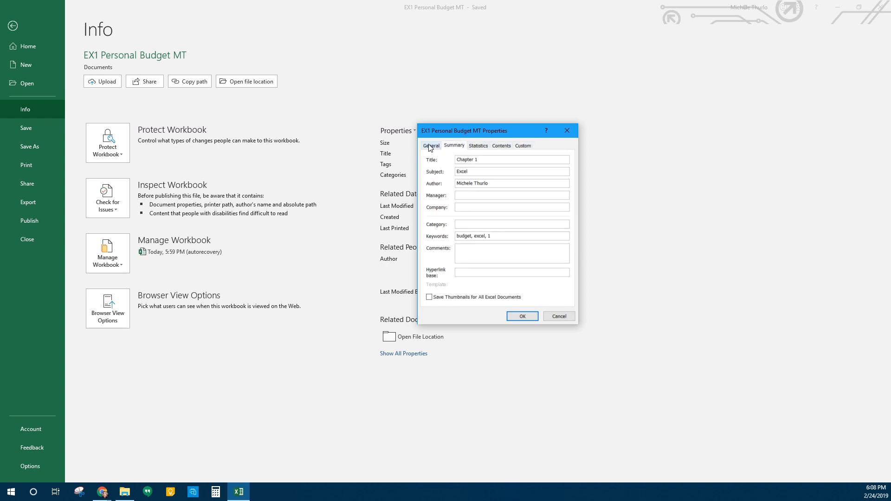
{"action": "left_click", "coordinate": [528, 315]}
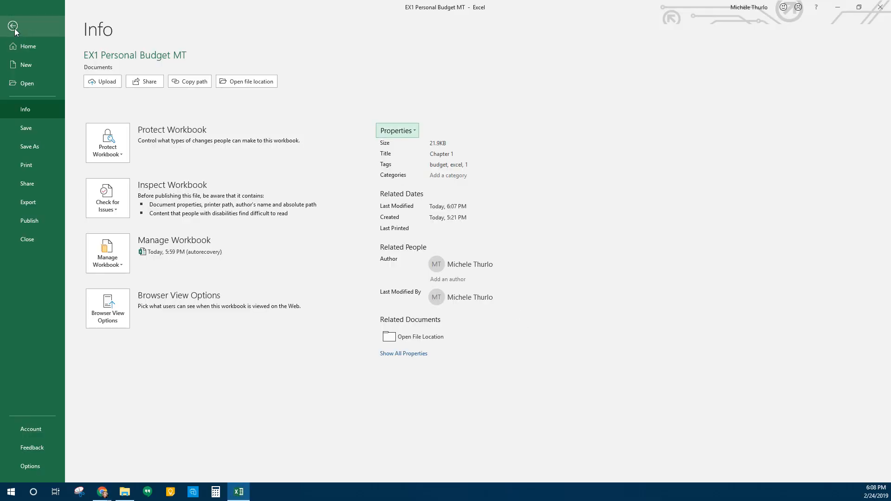
Return to the Monthly Expenses worksheet and save the workbook with its updated properties
{"action": "left_click", "coordinate": [22, 42]}
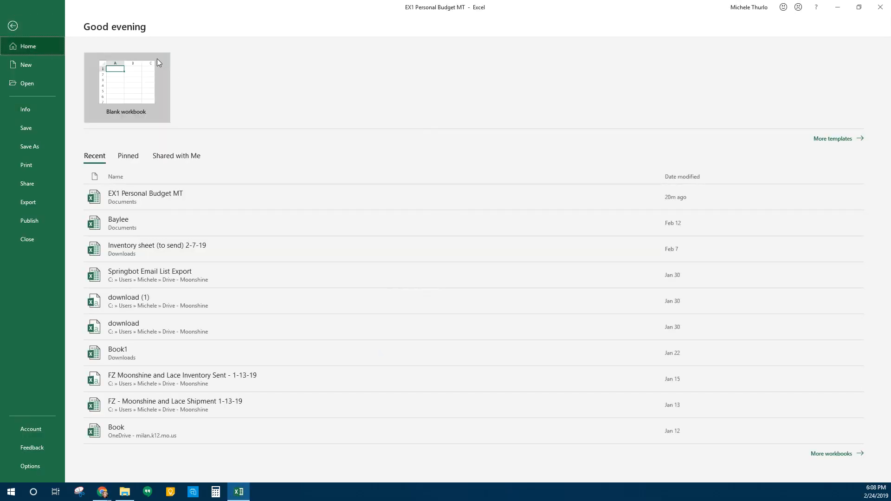
{"action": "left_click", "coordinate": [13, 27]}
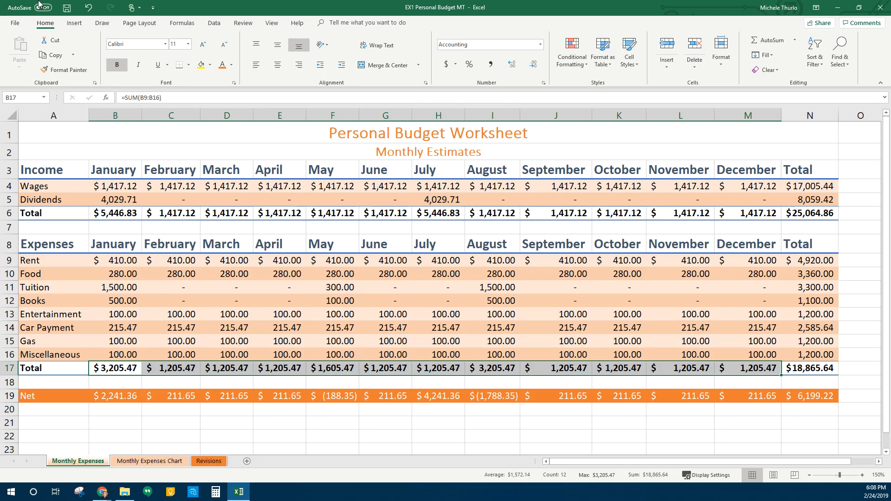
{"action": "left_click", "coordinate": [67, 8]}
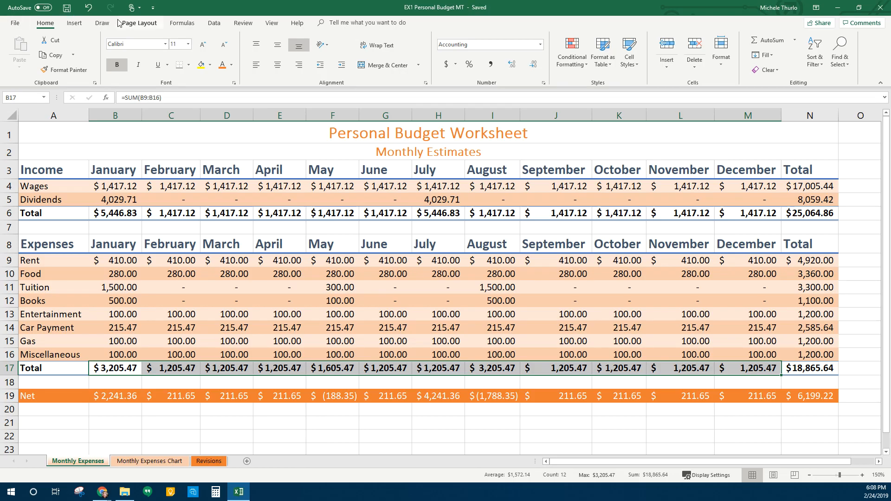